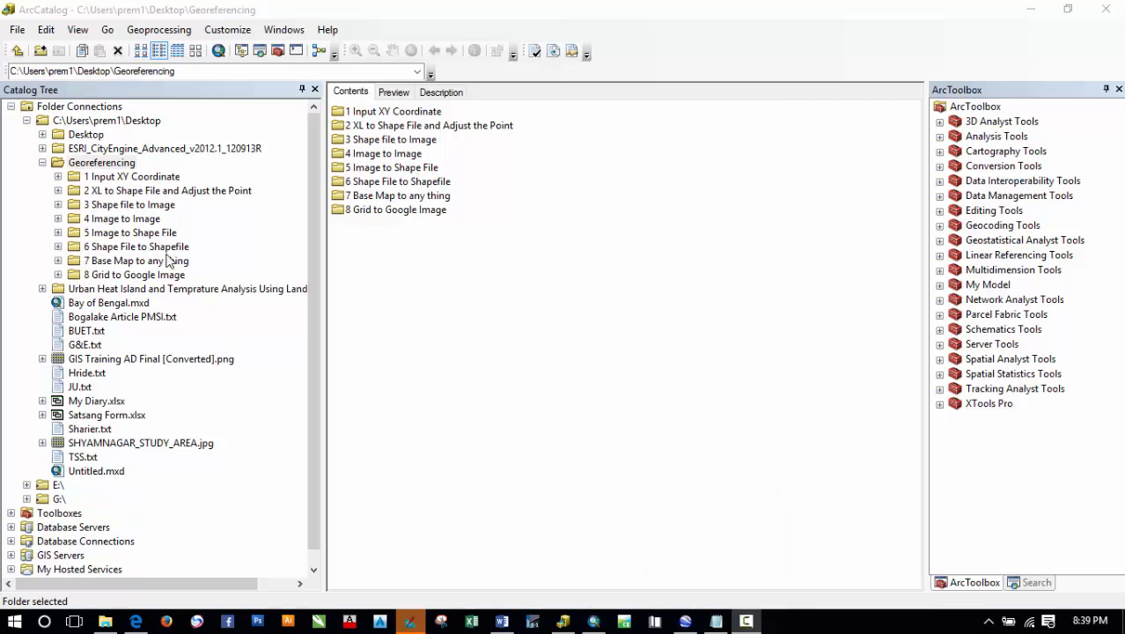
Step: Expand the first six numbered subfolders of the Georeferencing folder to examine their image, spreadsheet and shapefile data
{"action": "left_click", "coordinate": [58, 177]}
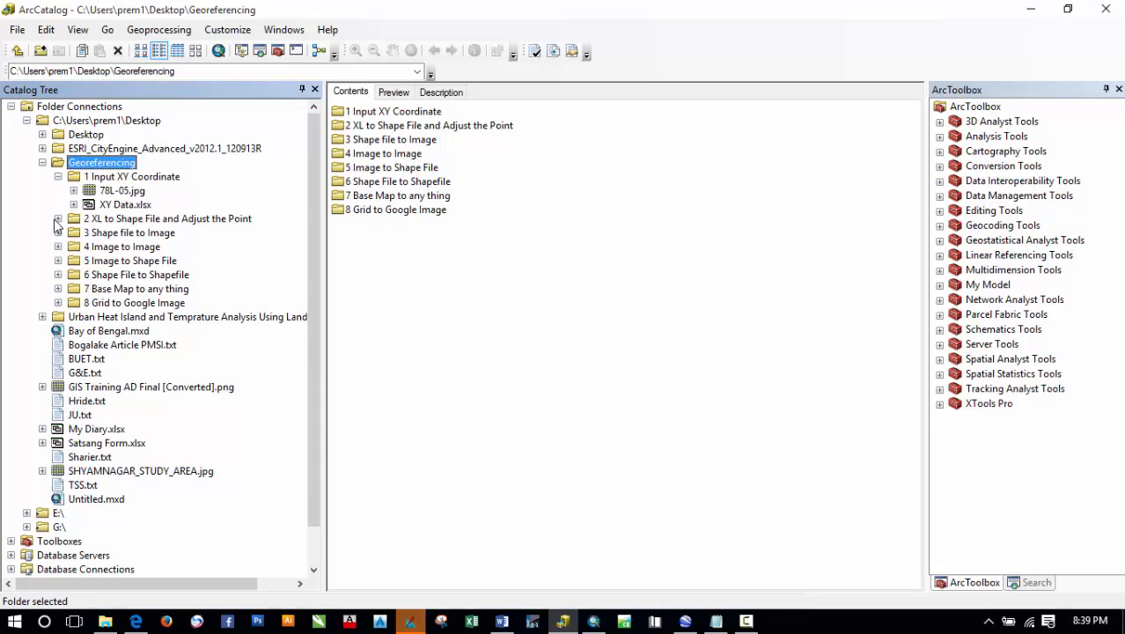
{"action": "left_click", "coordinate": [59, 219]}
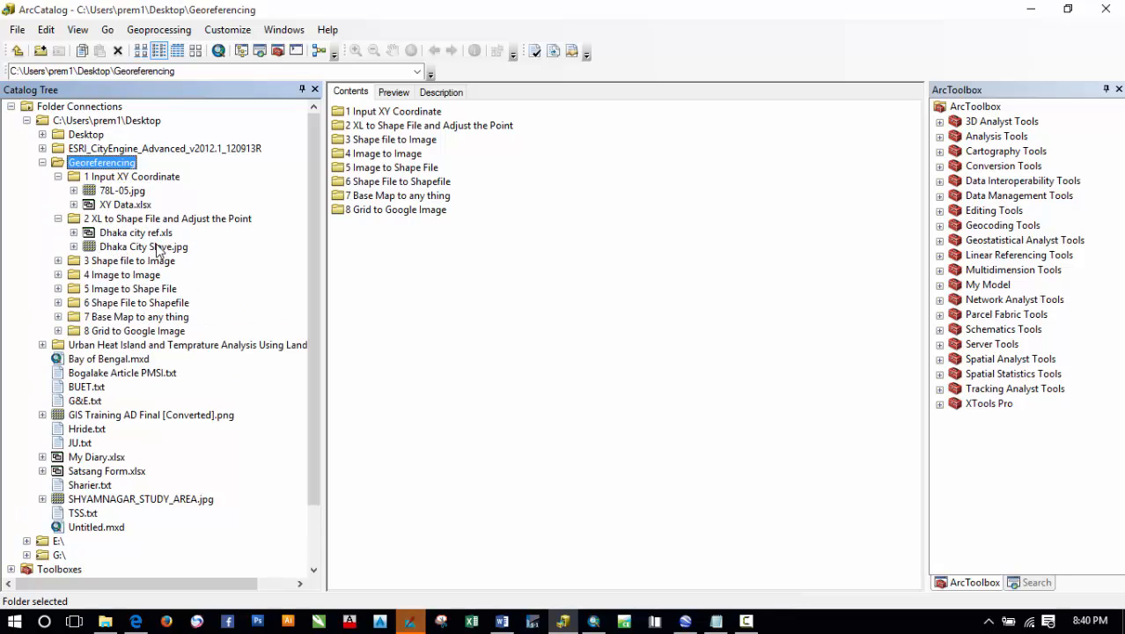
{"action": "left_click", "coordinate": [58, 261]}
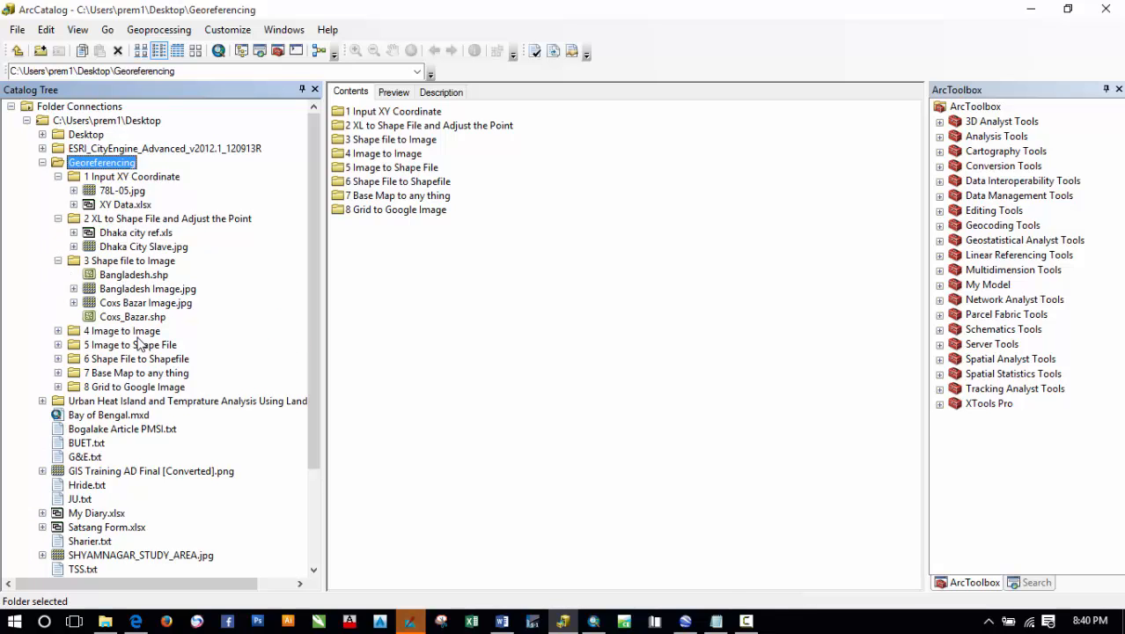
{"action": "left_click", "coordinate": [58, 331]}
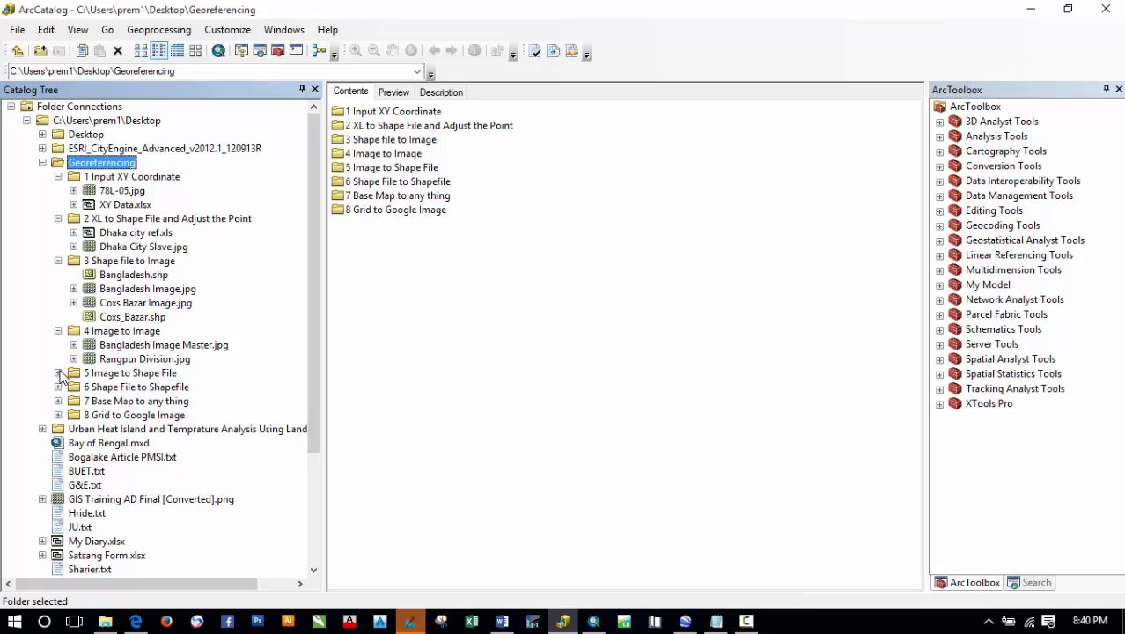
{"action": "left_click", "coordinate": [58, 373]}
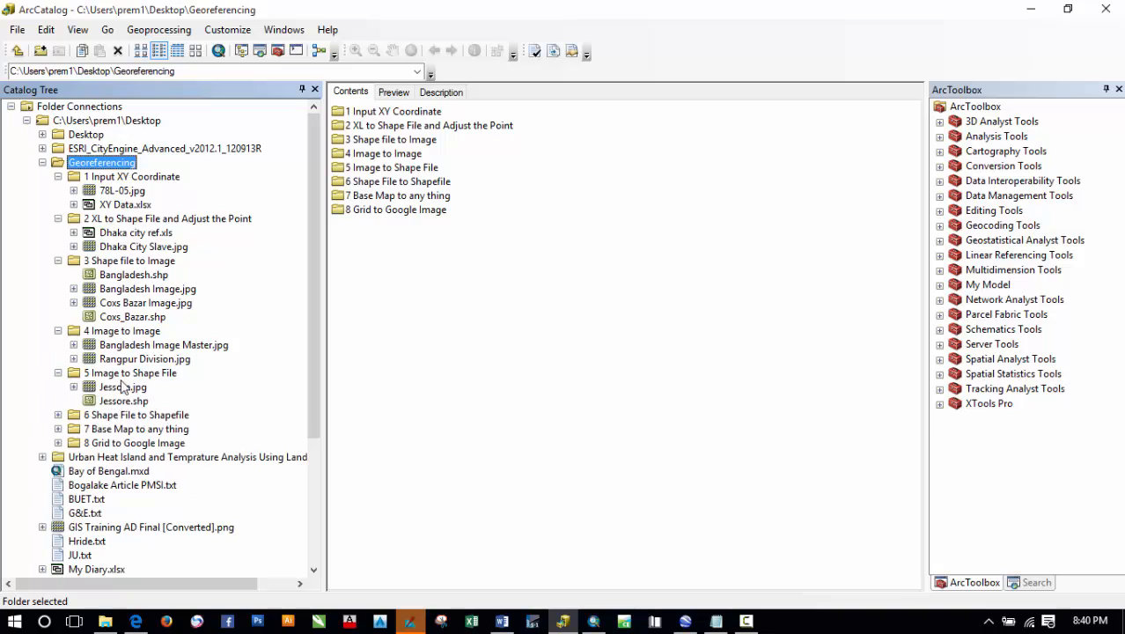
{"action": "left_click", "coordinate": [58, 415]}
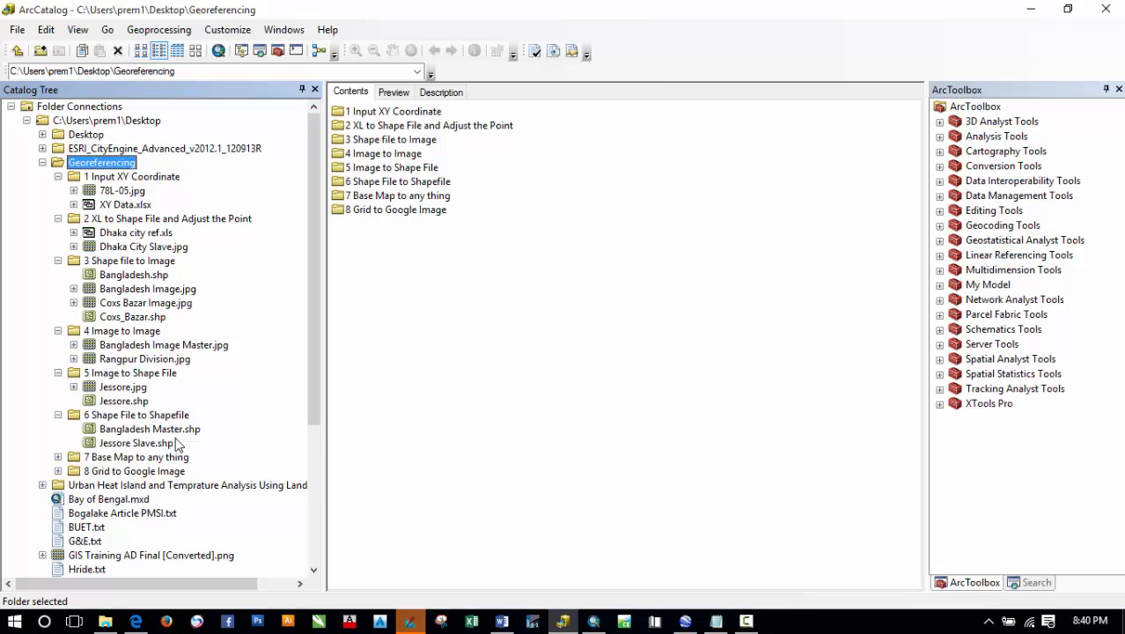
Step: Switch to ArcMap and narrow the ArcToolbox window to enlarge the map area
{"action": "left_click", "coordinate": [594, 622]}
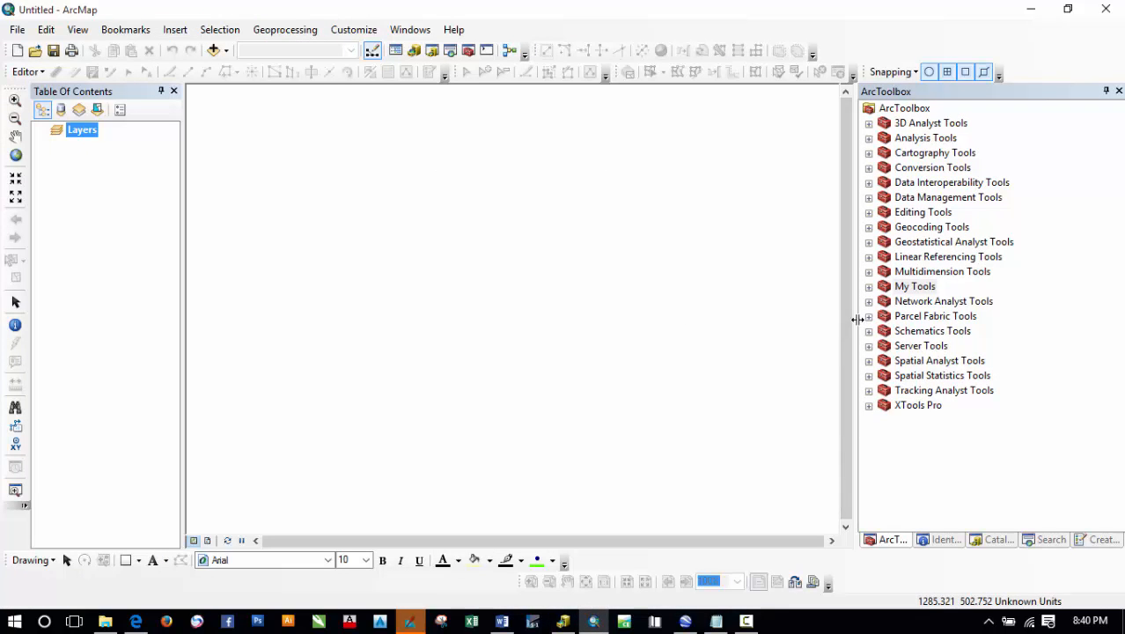
{"action": "left_click_drag", "start_coordinate": [857, 318], "coordinate": [951, 300]}
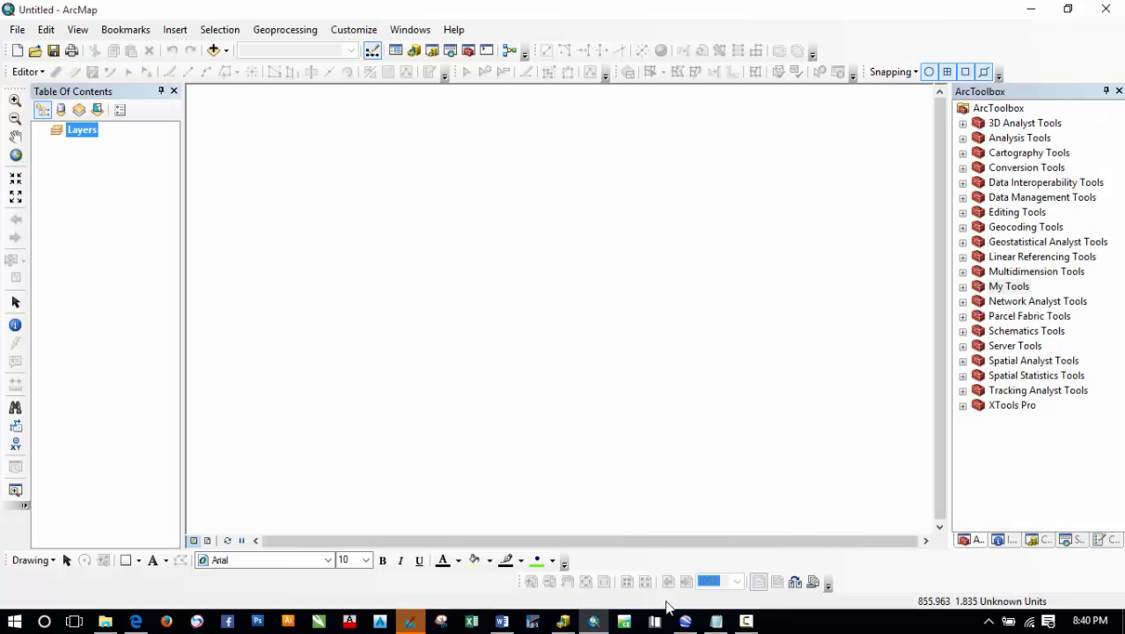
Step: Switch to Google Earth Pro and examine the latitude and longitude grid over Africa at several zoom levels
{"action": "left_click", "coordinate": [685, 622]}
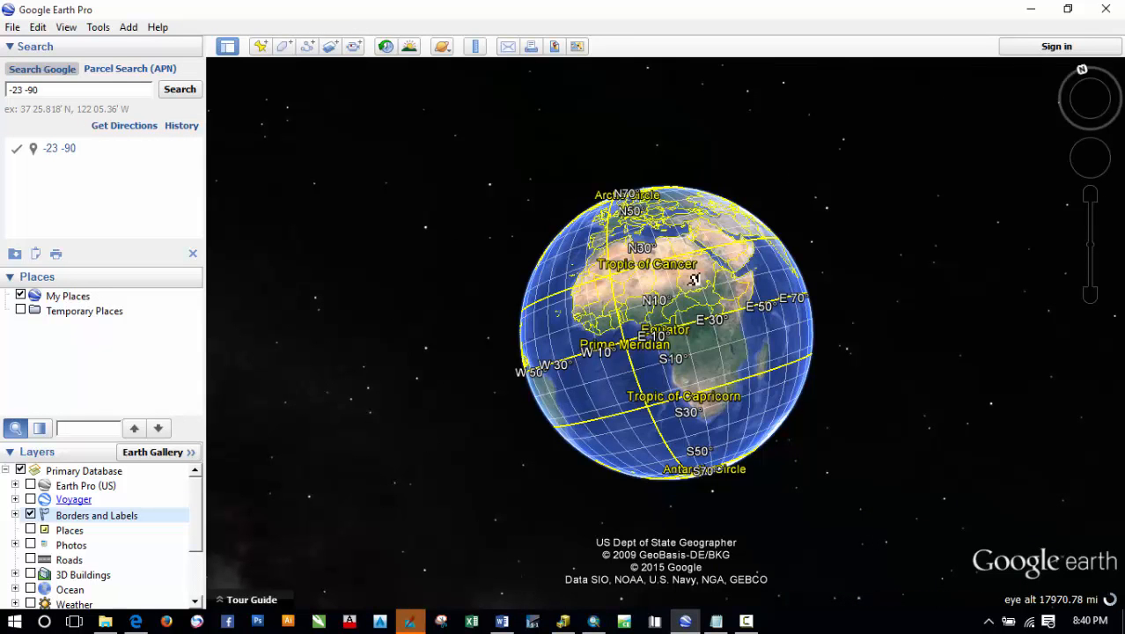
{"action": "scroll", "coordinate": [683, 339], "scroll_direction": "up", "scroll_amount": 5}
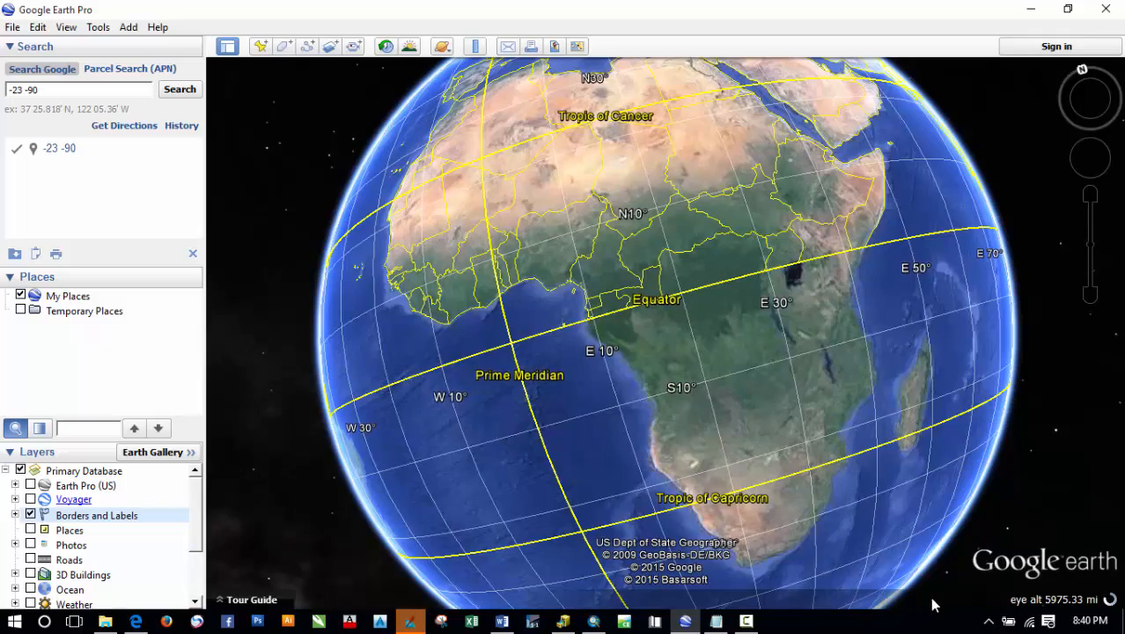
{"action": "scroll", "coordinate": [723, 339], "scroll_direction": "down", "scroll_amount": 3}
{"action": "scroll", "coordinate": [701, 265], "scroll_direction": "up", "scroll_amount": 6}
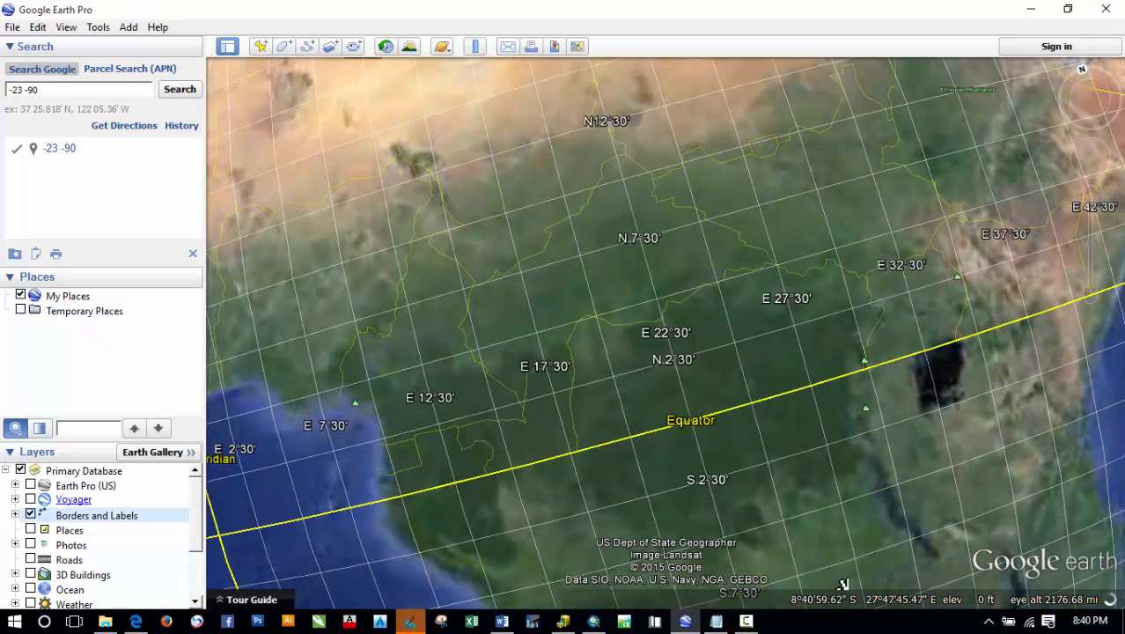
{"action": "scroll", "coordinate": [764, 337], "scroll_direction": "up", "scroll_amount": 3}
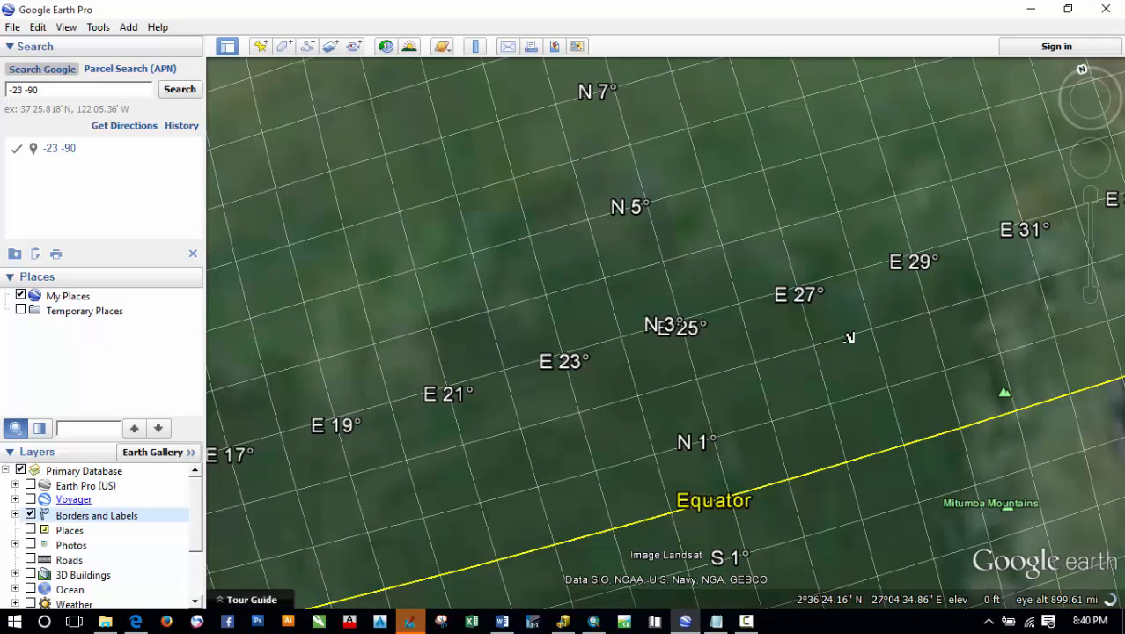
{"action": "left_click", "coordinate": [593, 621]}
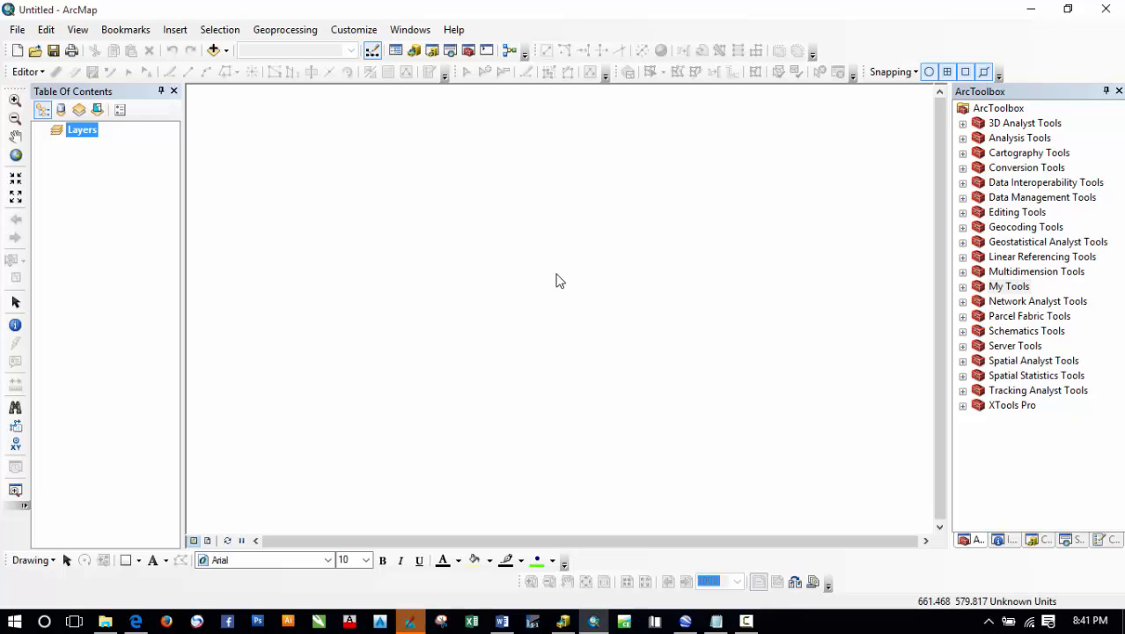
{"action": "left_click", "coordinate": [686, 622]}
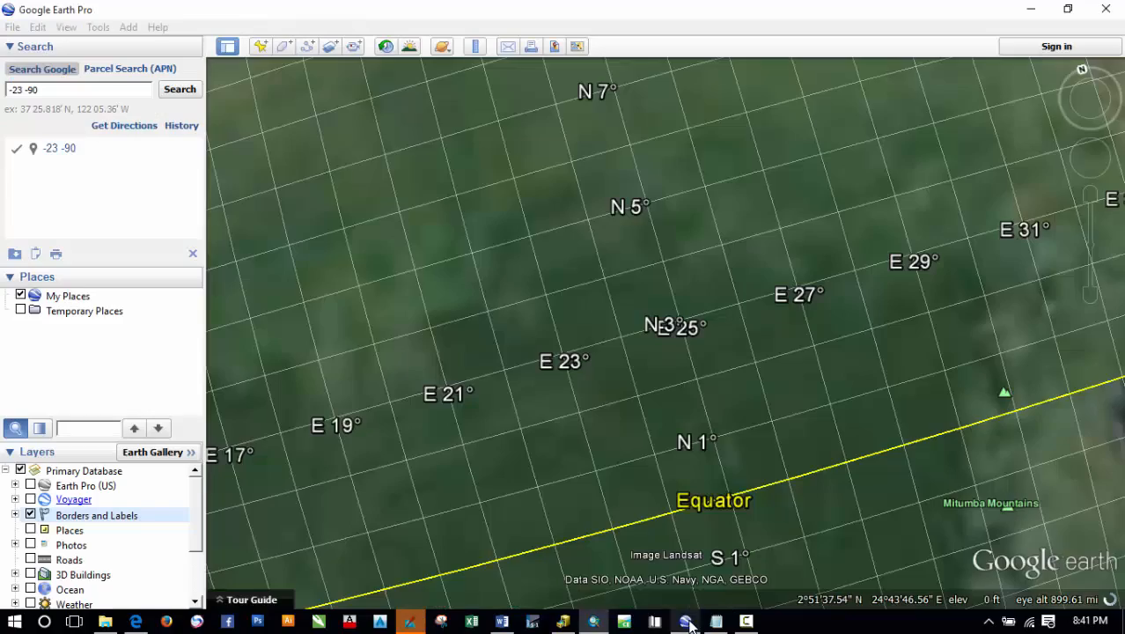
{"action": "scroll", "coordinate": [645, 368], "scroll_direction": "down", "scroll_amount": 5}
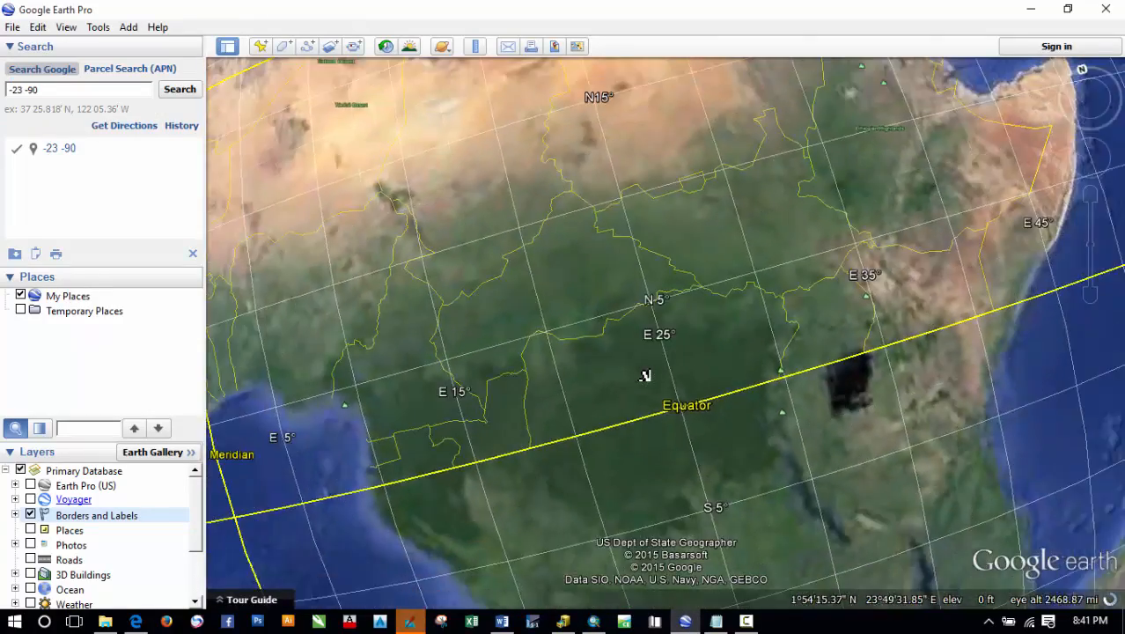
{"action": "scroll", "coordinate": [645, 376], "scroll_direction": "down", "scroll_amount": 5}
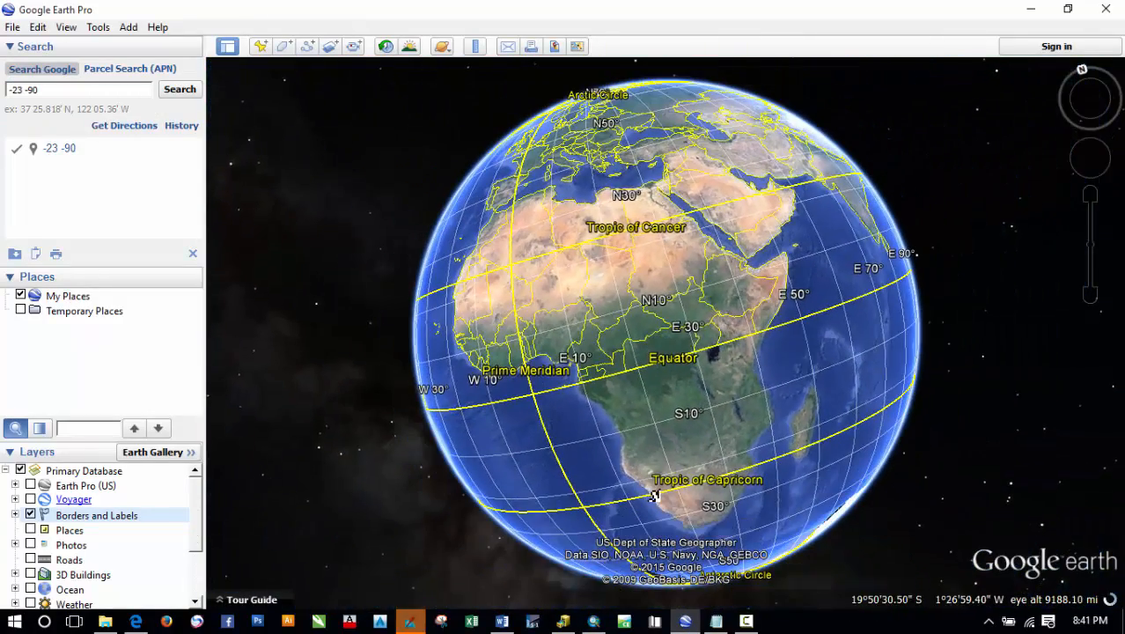
Step: Switch to ArcCatalog, select the 1 Input XY Coordinate folder and try to expand XY Data.xlsx
{"action": "left_click", "coordinate": [562, 621]}
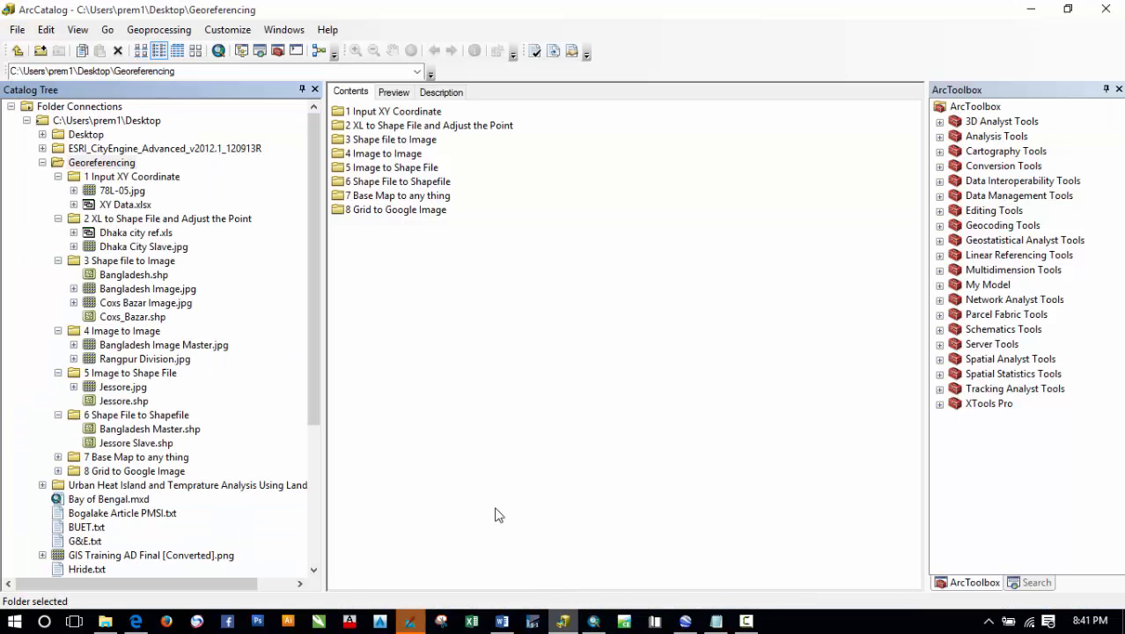
{"action": "left_click", "coordinate": [128, 179]}
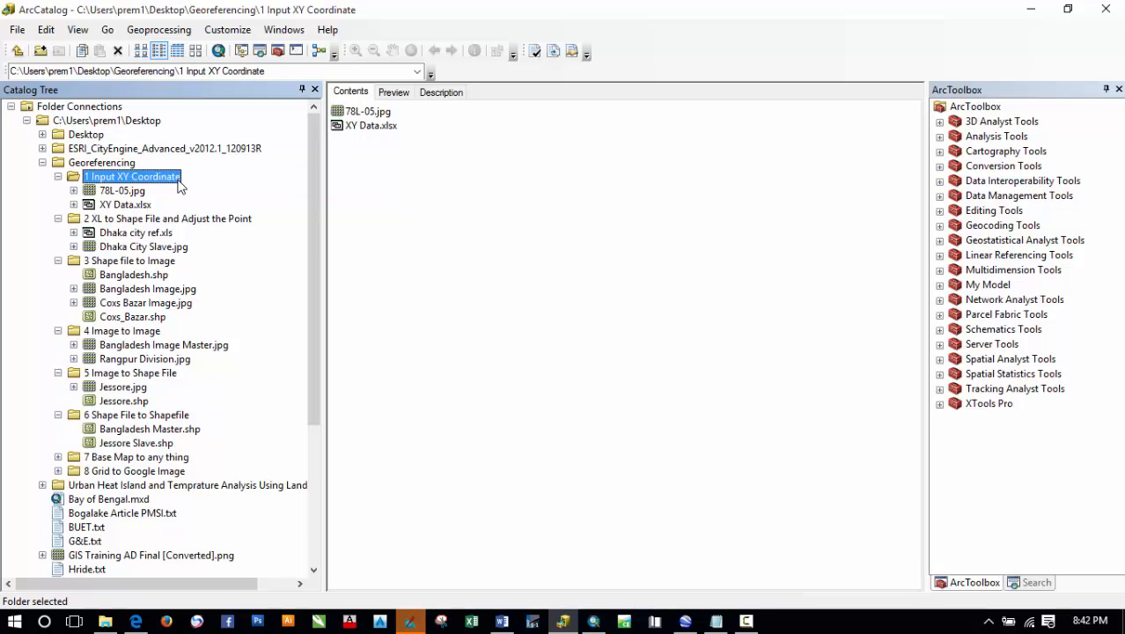
{"action": "left_click", "coordinate": [73, 205]}
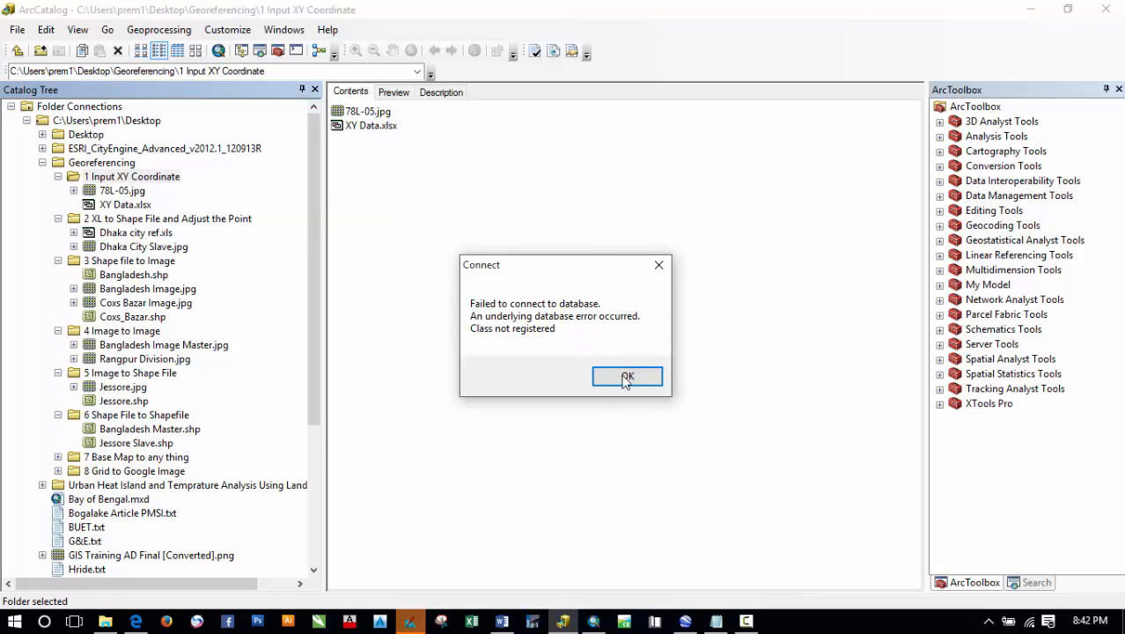
{"action": "left_click", "coordinate": [646, 379]}
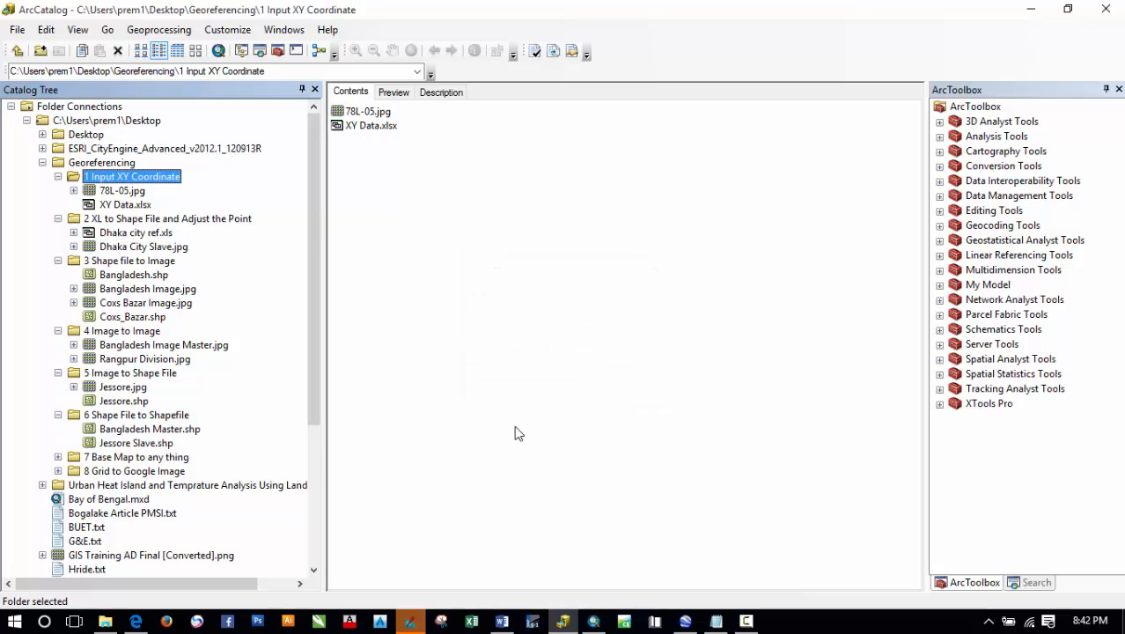
Step: Switch to File Explorer and open XY Data.xlsx from the 1 Input XY Coordinate subfolder of Georeferencing on the Desktop
{"action": "left_click", "coordinate": [110, 620]}
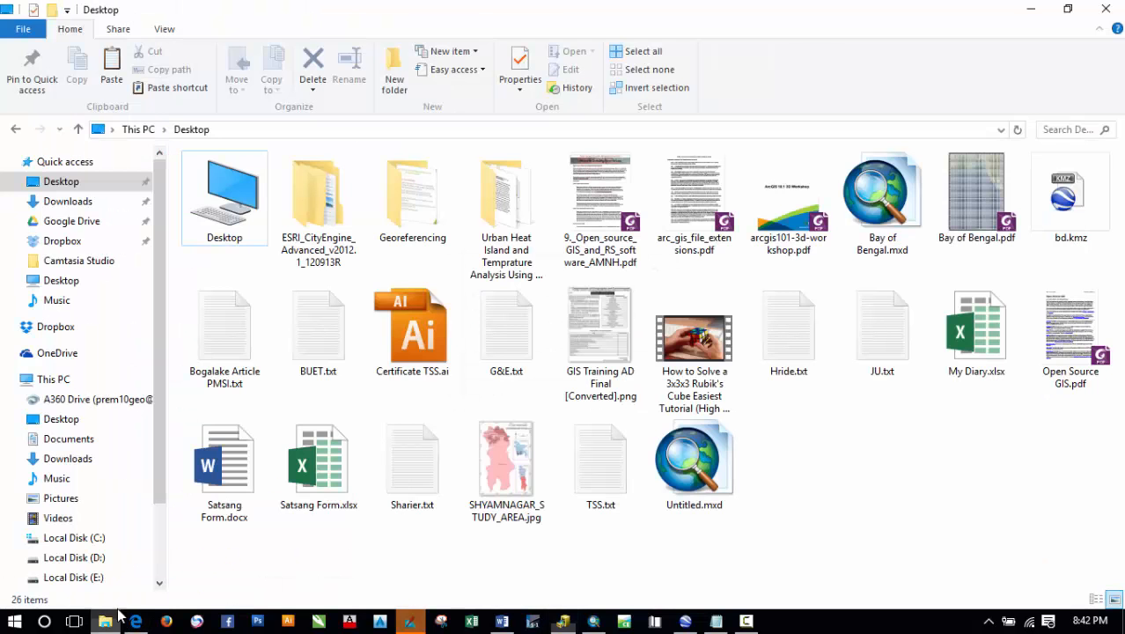
{"action": "double_click", "coordinate": [411, 213]}
{"action": "double_click", "coordinate": [250, 183]}
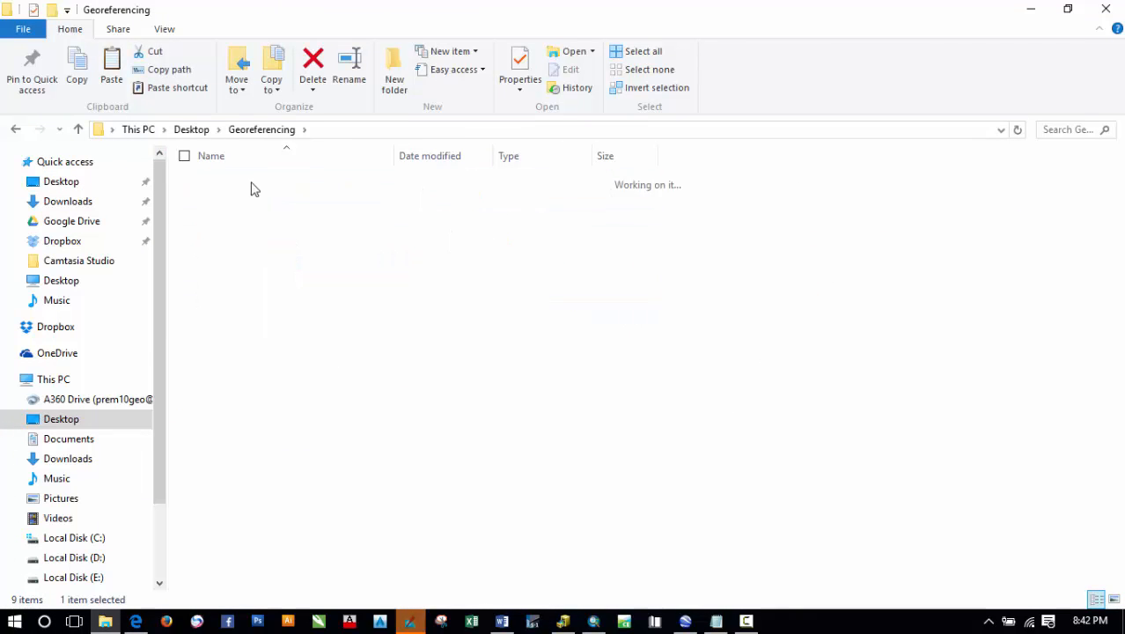
{"action": "double_click", "coordinate": [249, 199]}
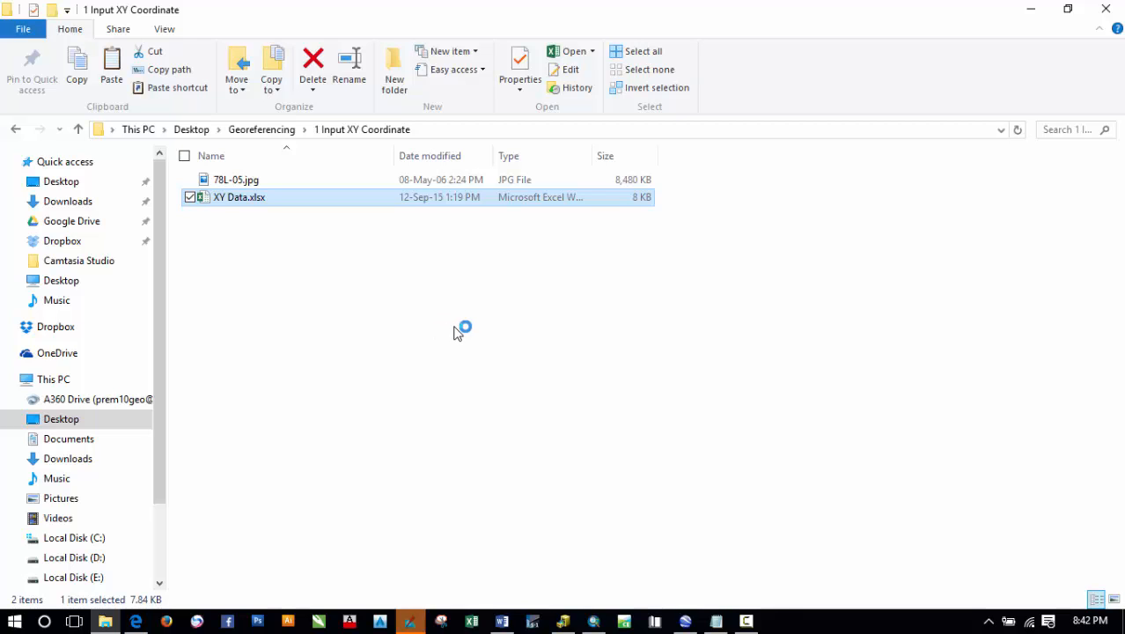
Step: Switch to ArcMap, start adding data from the Desktop folder and connect to that folder
{"action": "left_click", "coordinate": [593, 621]}
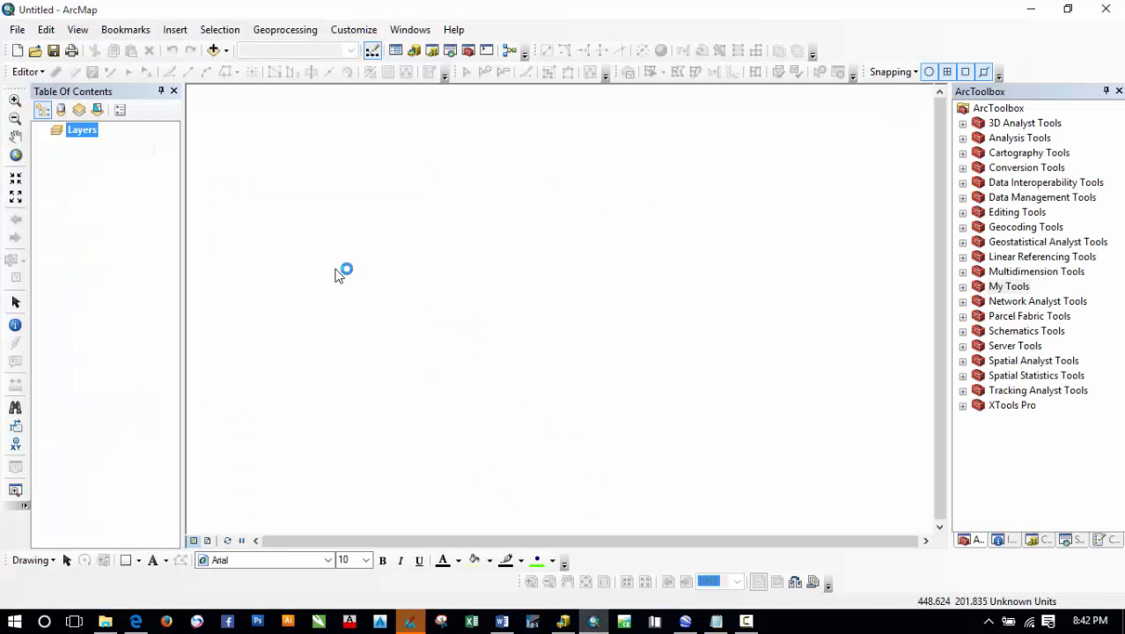
{"action": "left_click", "coordinate": [215, 55]}
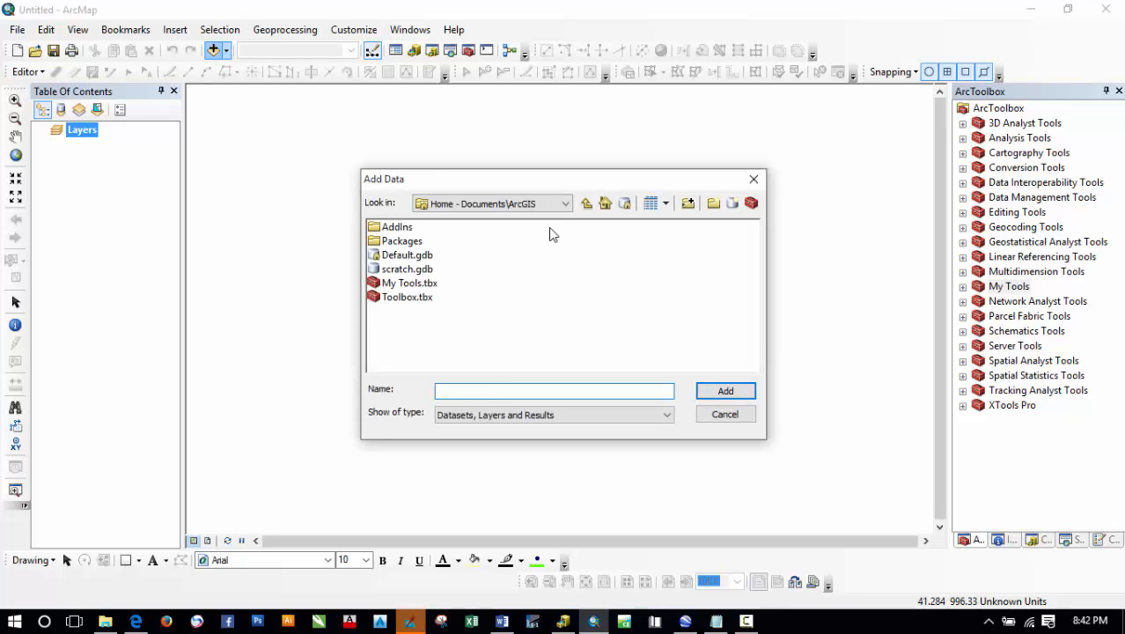
{"action": "left_click", "coordinate": [565, 203]}
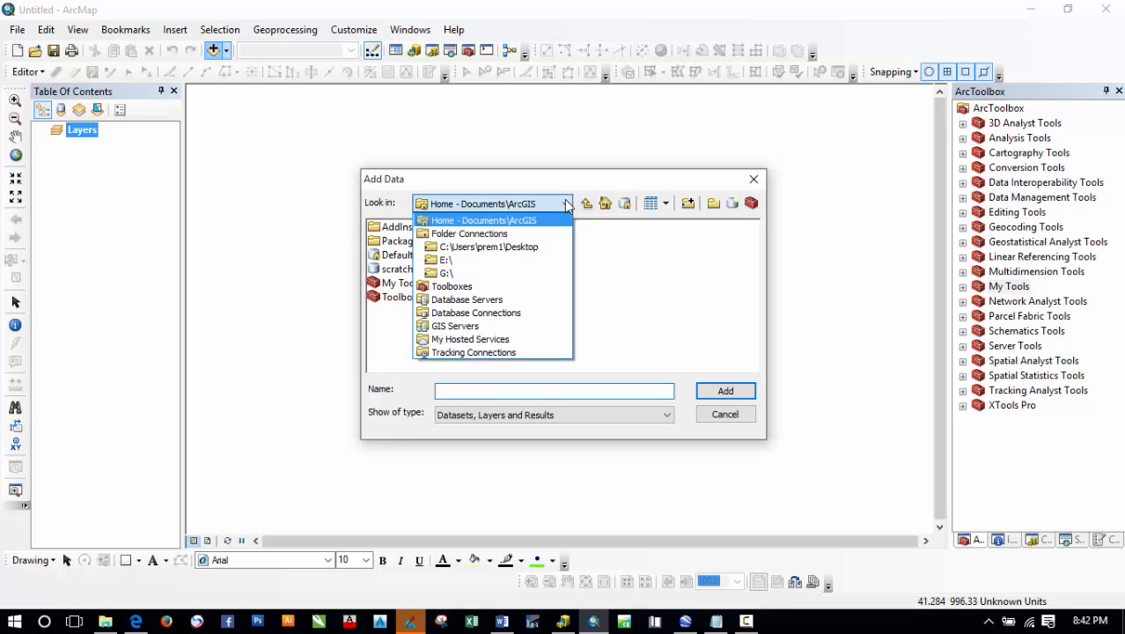
{"action": "left_click", "coordinate": [485, 247]}
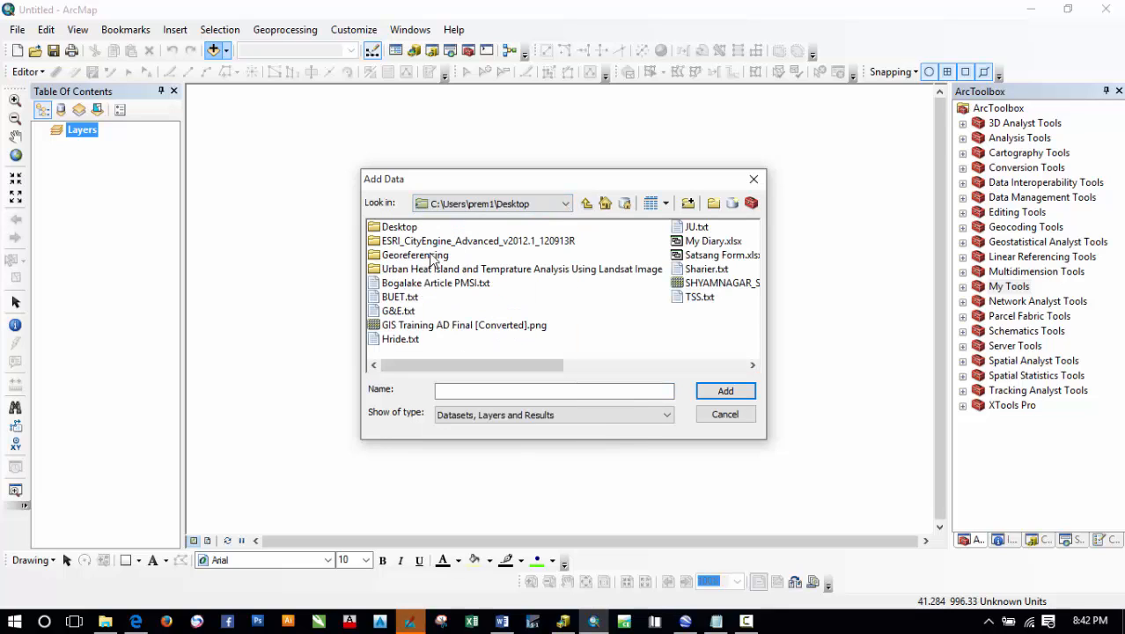
{"action": "left_click", "coordinate": [692, 206]}
{"action": "left_click", "coordinate": [491, 255]}
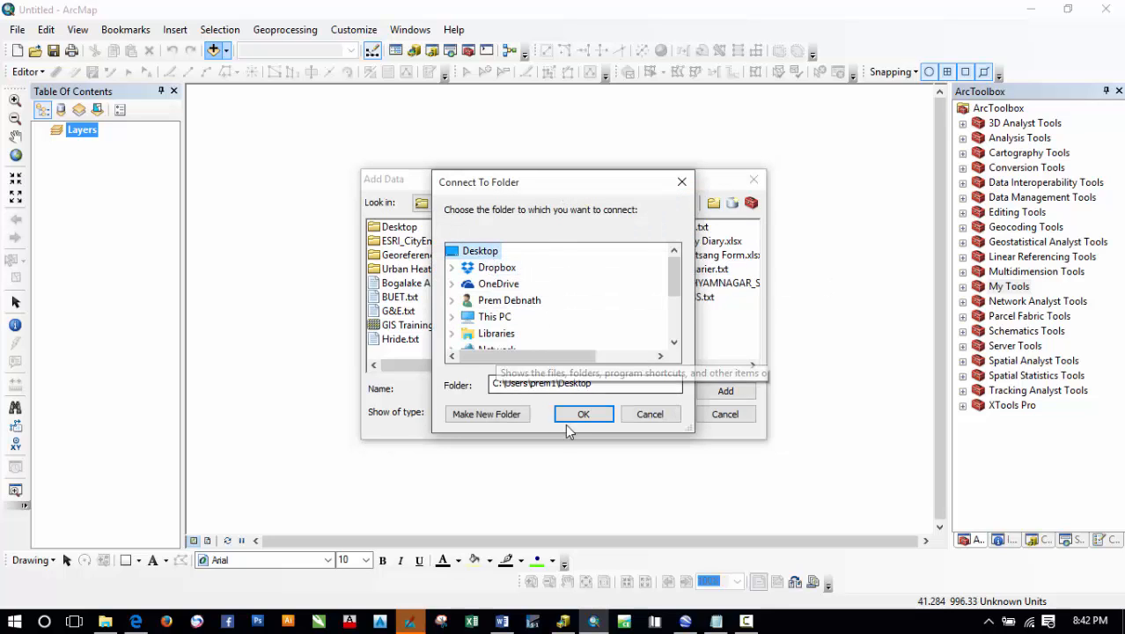
{"action": "left_click", "coordinate": [581, 414]}
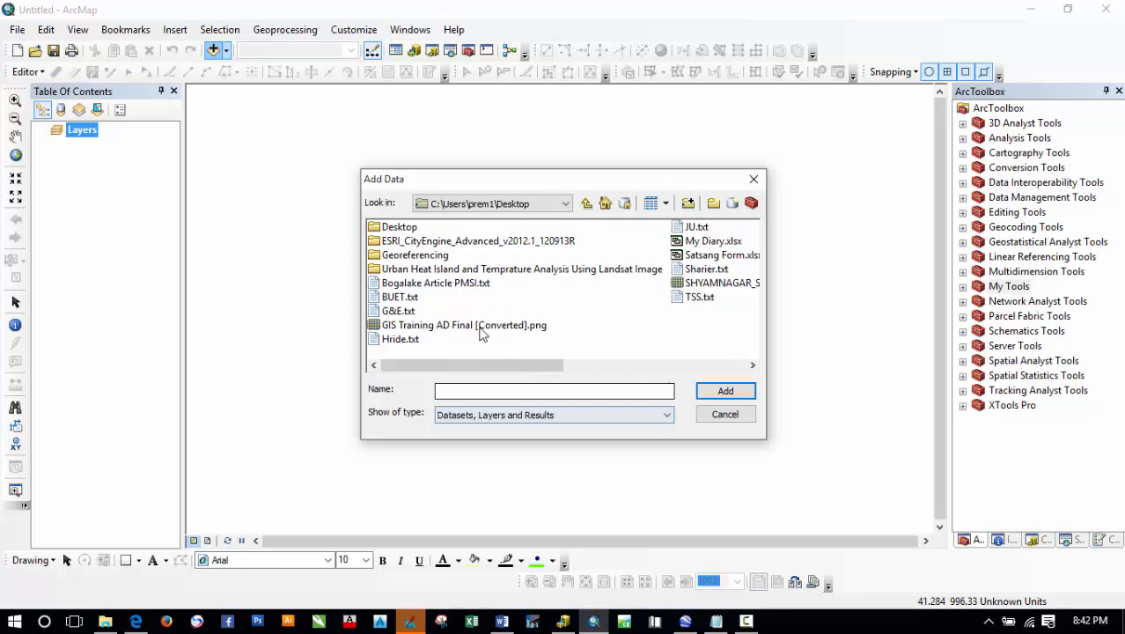
Step: Add 78L-05.jpg from Georeferencing, 1 Input XY Coordinate to the map, building its pyramids and accepting the missing spatial reference
{"action": "double_click", "coordinate": [414, 256]}
{"action": "left_click", "coordinate": [424, 230]}
{"action": "double_click", "coordinate": [424, 231]}
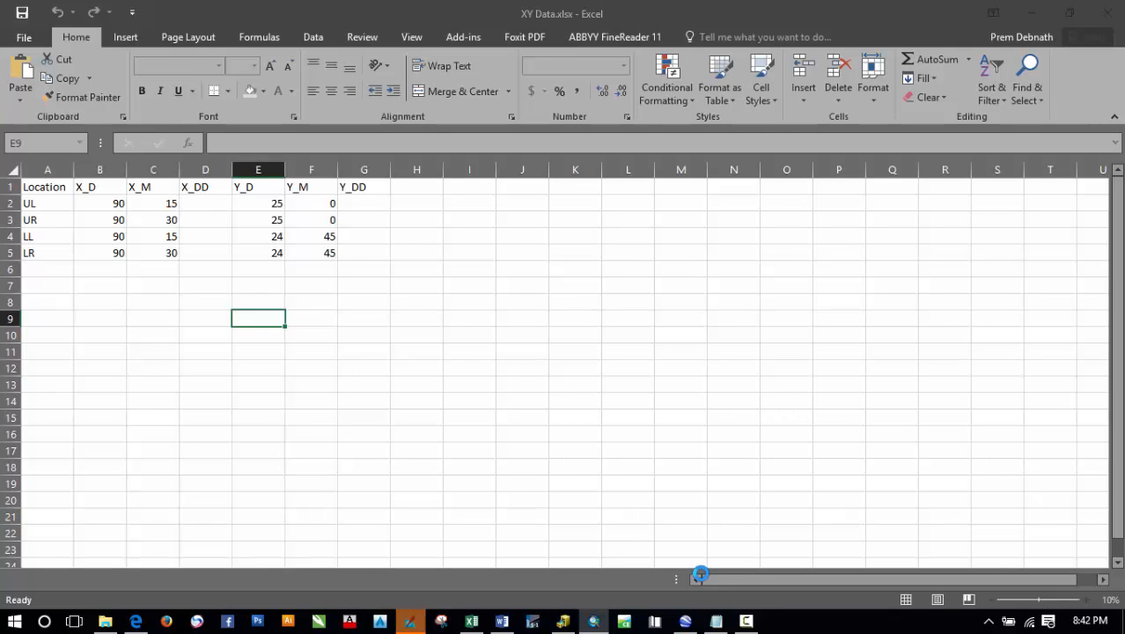
{"action": "left_click", "coordinate": [599, 622]}
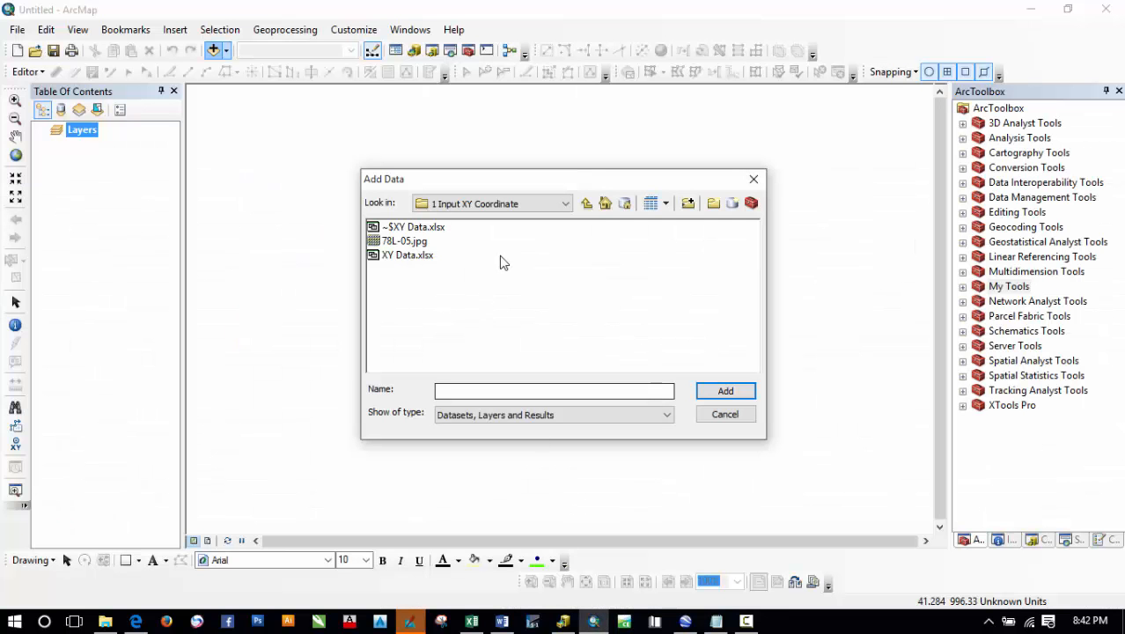
{"action": "left_click", "coordinate": [404, 242]}
{"action": "left_click", "coordinate": [744, 395]}
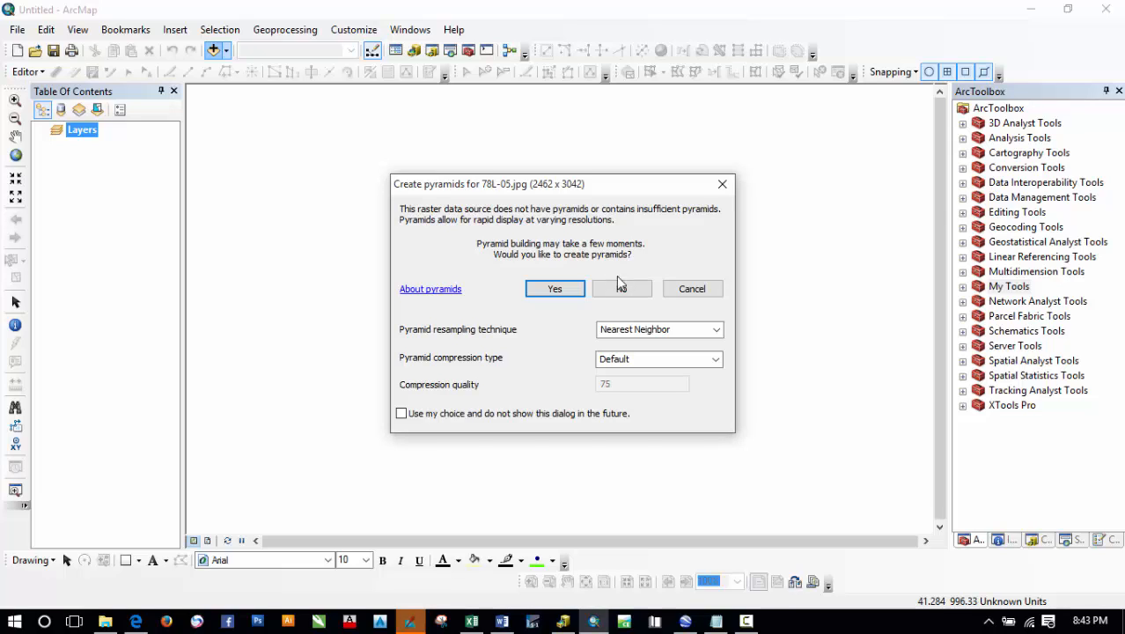
{"action": "left_click", "coordinate": [554, 289]}
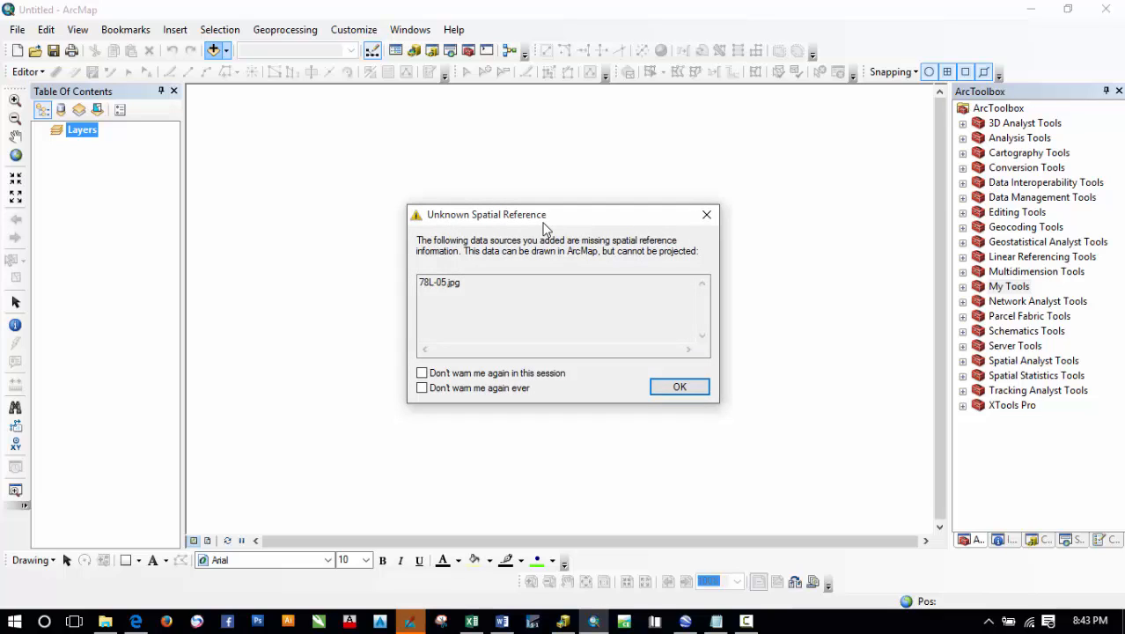
{"action": "left_click", "coordinate": [669, 394]}
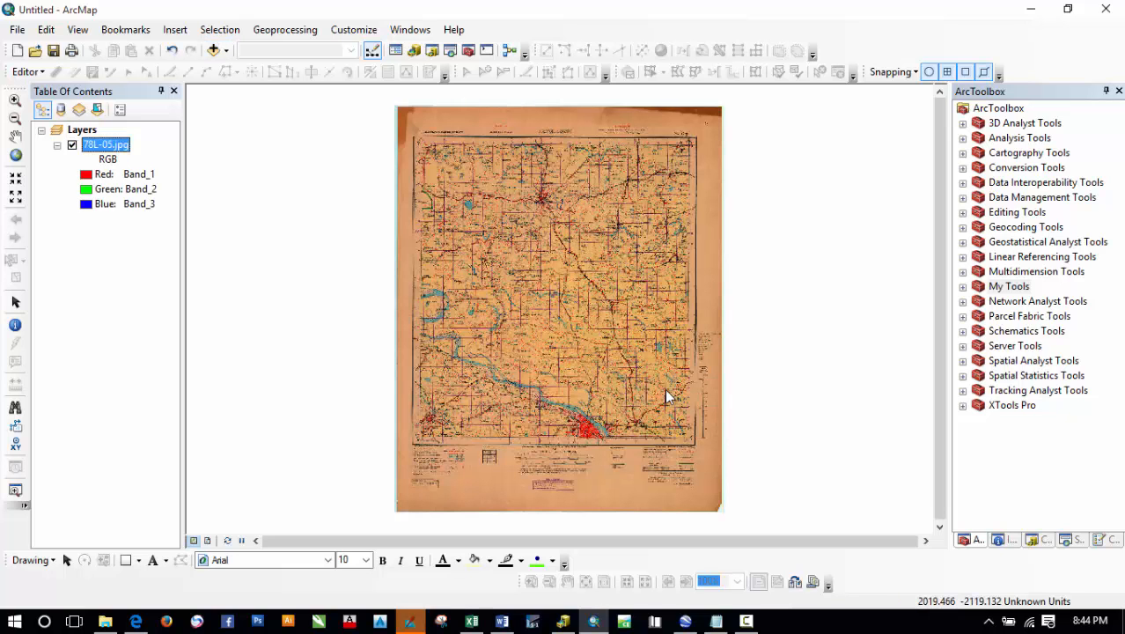
Step: Switch to Excel and review the X_DD and Y_DD columns and the UL row in XY Data.xlsx
{"action": "left_click", "coordinate": [473, 623]}
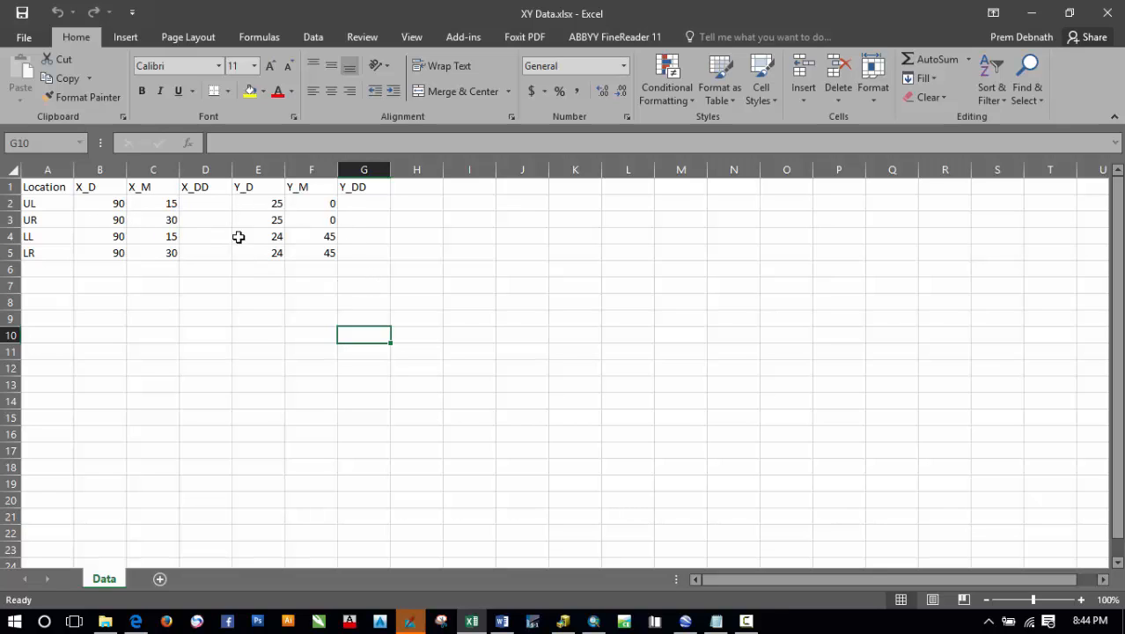
{"action": "left_click", "coordinate": [206, 169]}
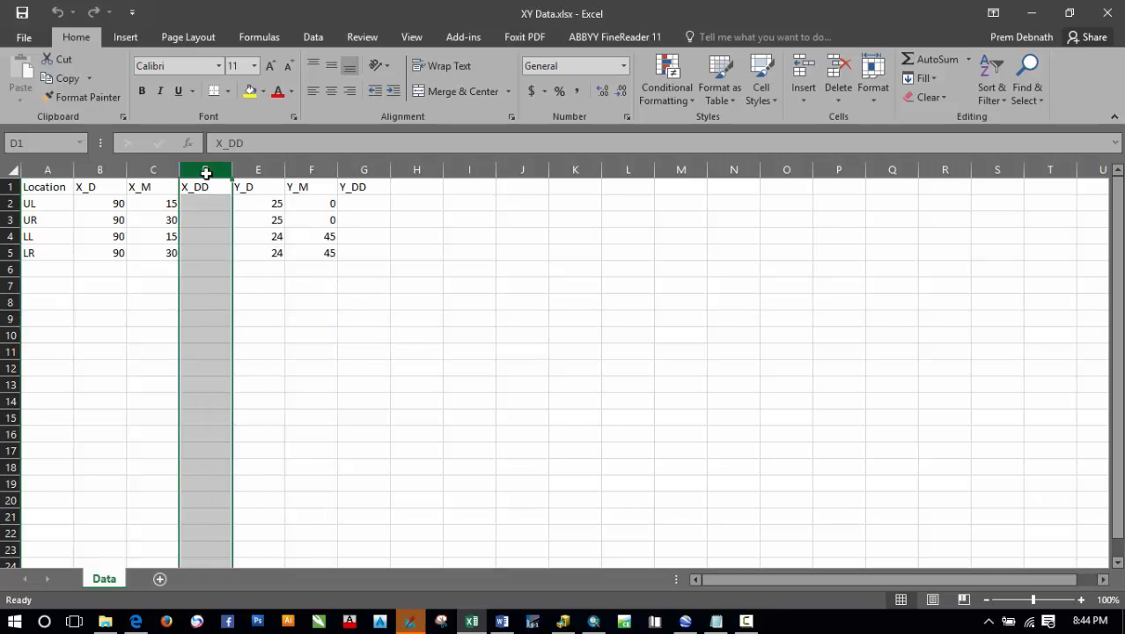
{"action": "left_click", "coordinate": [371, 166]}
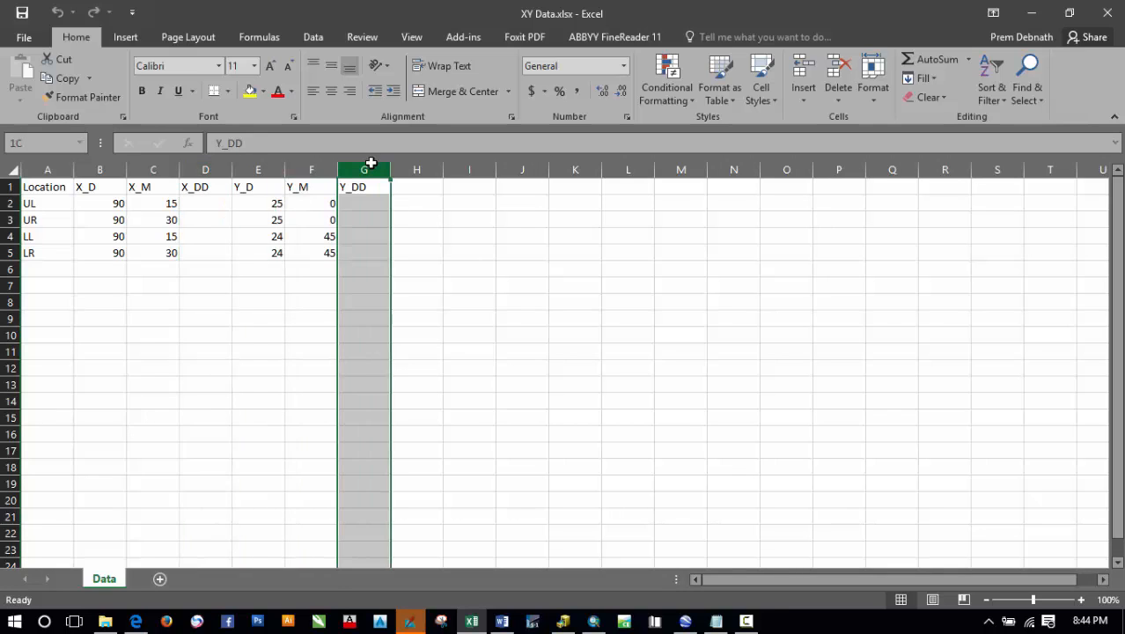
{"action": "left_click", "coordinate": [221, 172]}
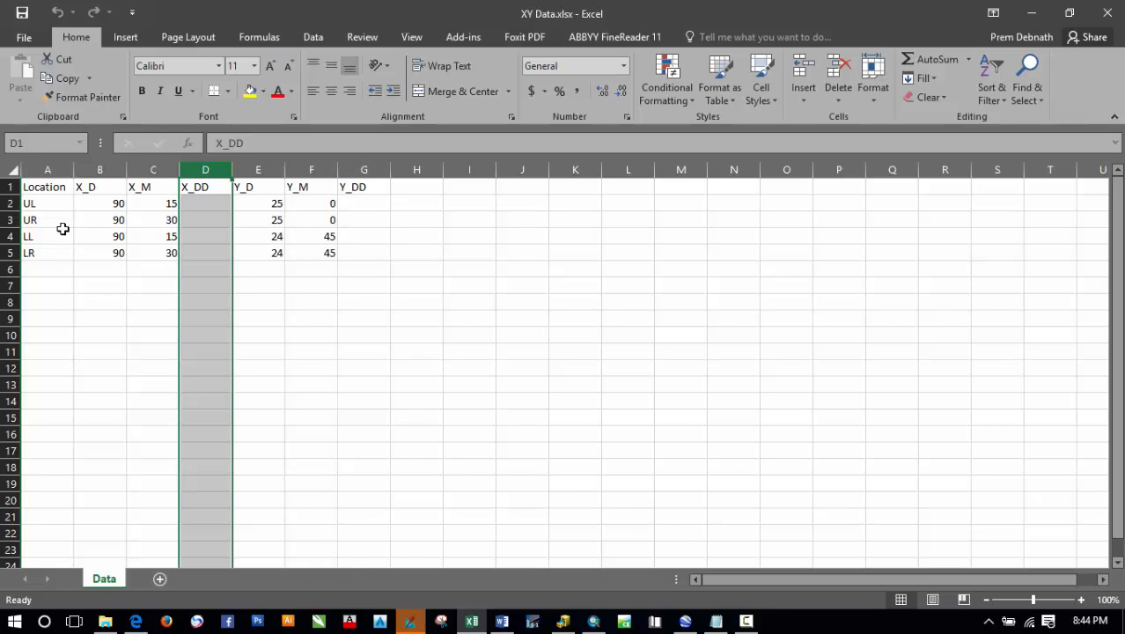
{"action": "left_click", "coordinate": [11, 204]}
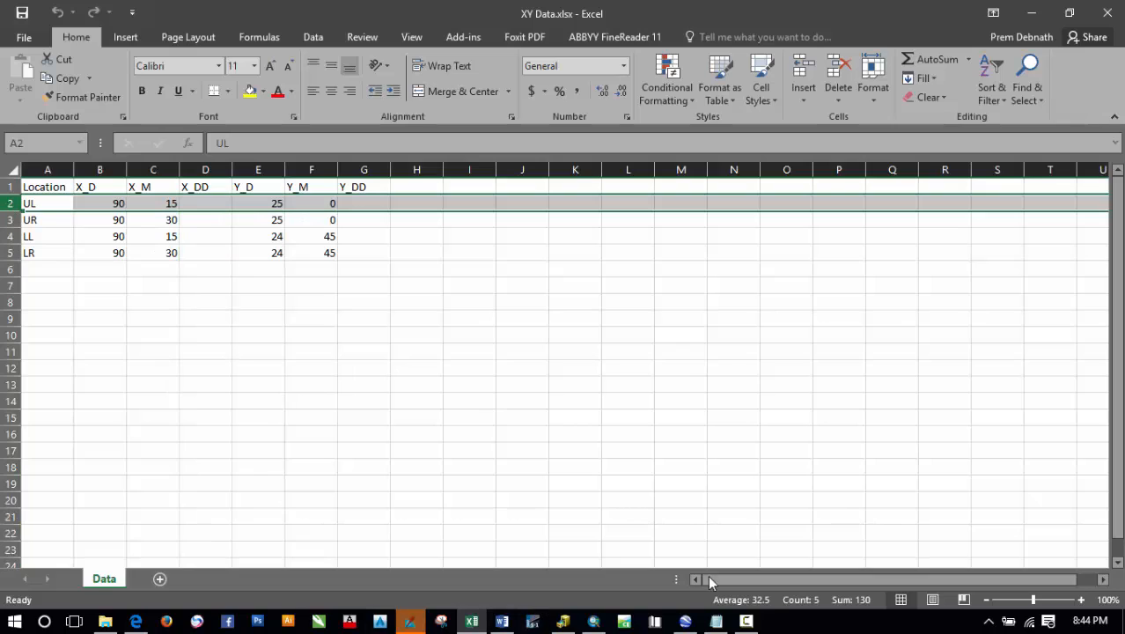
Step: Switch to ArcMap, inspect the coordinates printed at the map's upper-left corner and compare them with the UL row in Excel
{"action": "left_click", "coordinate": [593, 621]}
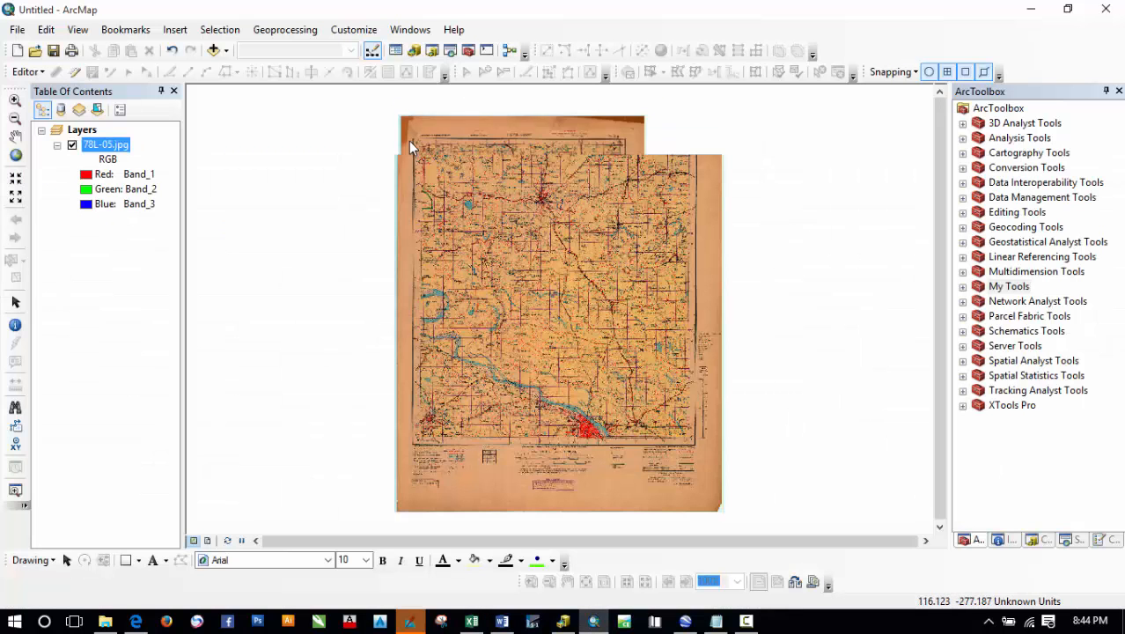
{"action": "scroll", "coordinate": [409, 140], "scroll_direction": "down", "scroll_amount": 5}
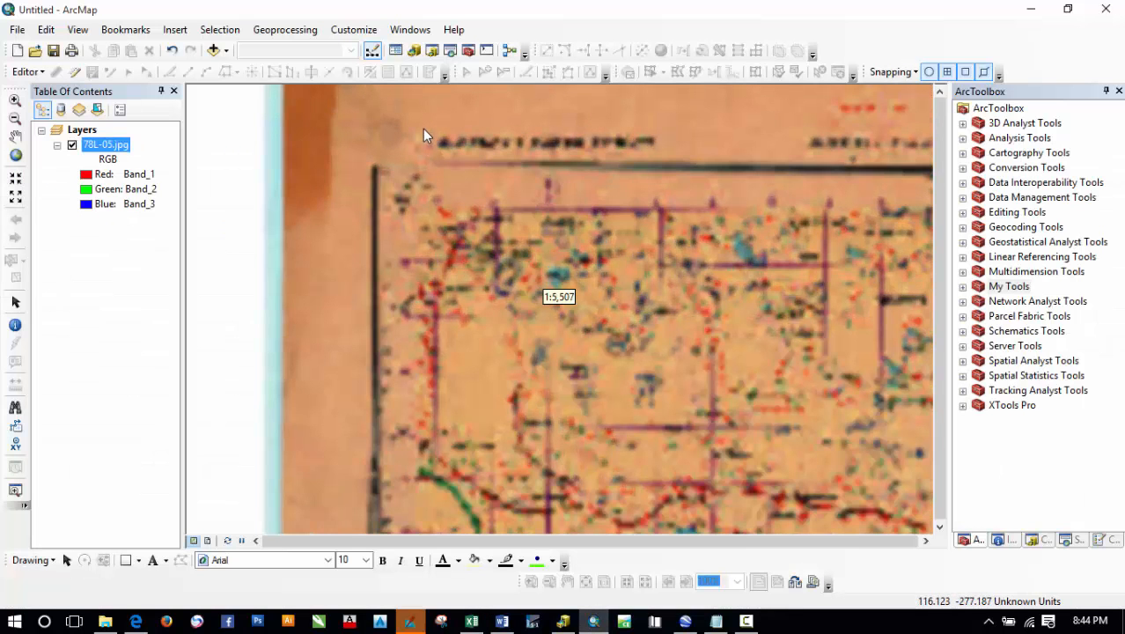
{"action": "scroll", "coordinate": [420, 180], "scroll_direction": "down", "scroll_amount": 3}
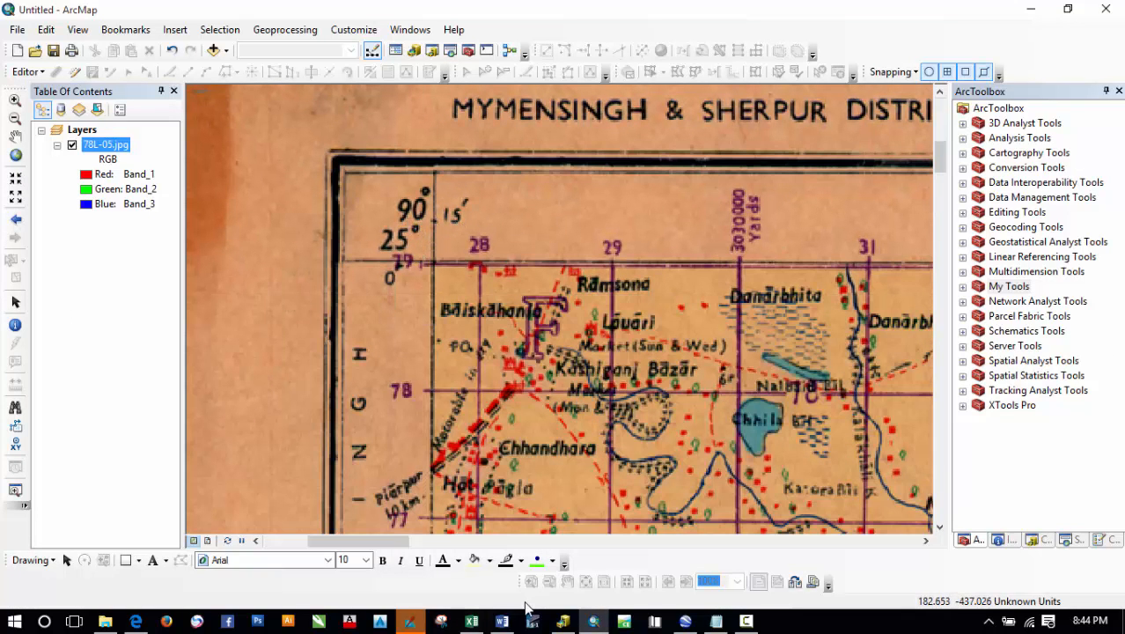
{"action": "left_click", "coordinate": [472, 621]}
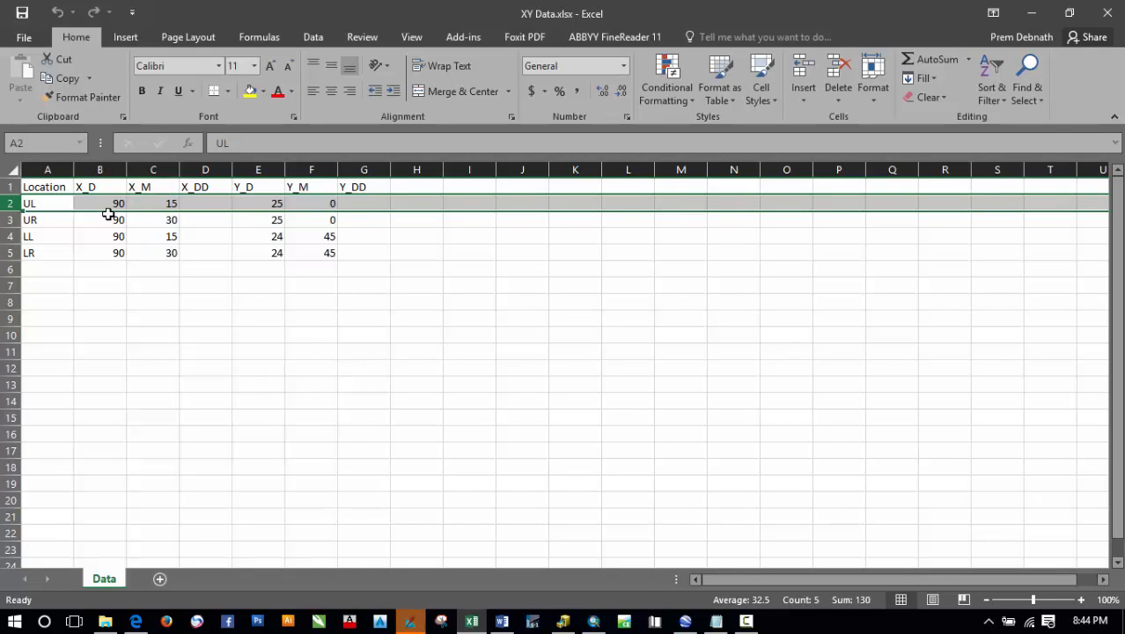
Step: Switch to ArcMap, inspect the coordinates printed at the map's upper-right corner and compare them with the UR row in Excel
{"action": "left_click", "coordinate": [595, 622]}
{"action": "scroll", "coordinate": [379, 298], "scroll_direction": "up", "scroll_amount": 2}
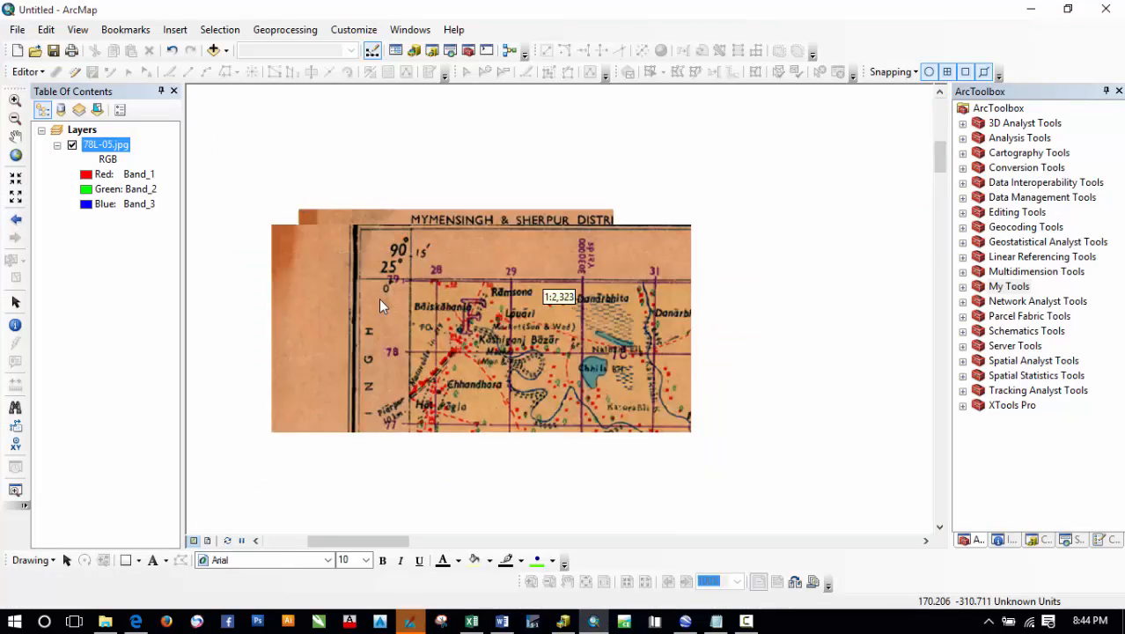
{"action": "scroll", "coordinate": [378, 298], "scroll_direction": "up", "scroll_amount": 2}
{"action": "left_click_drag", "start_coordinate": [702, 306], "coordinate": [324, 293]}
{"action": "left_click_drag", "start_coordinate": [702, 286], "coordinate": [339, 287]}
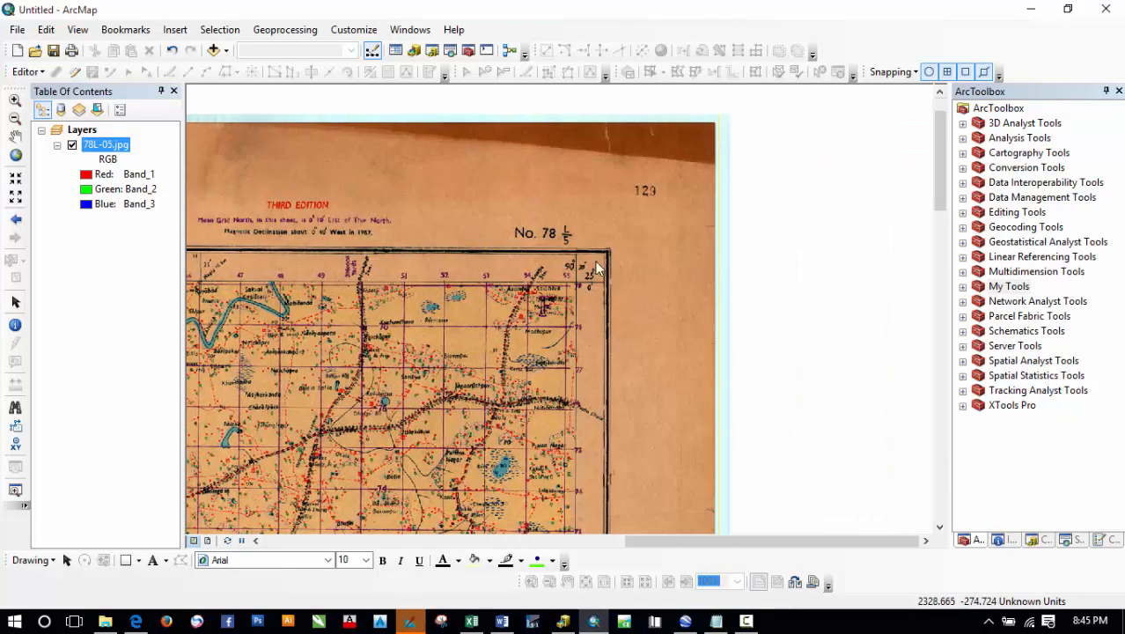
{"action": "scroll", "coordinate": [596, 266], "scroll_direction": "down", "scroll_amount": 2}
{"action": "scroll", "coordinate": [585, 264], "scroll_direction": "down", "scroll_amount": 2}
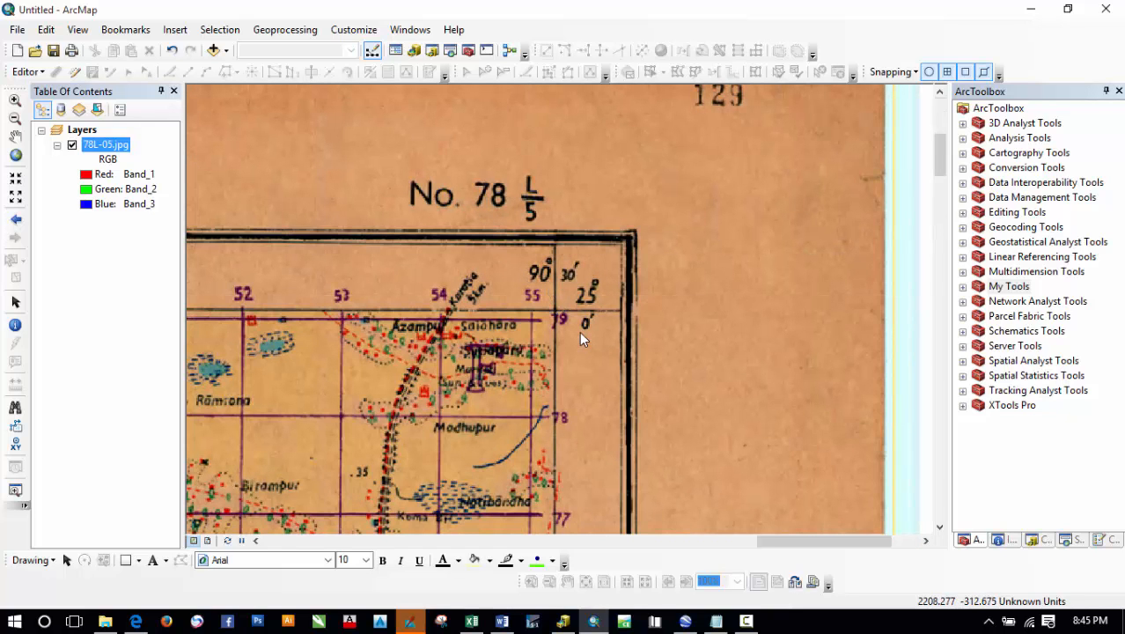
{"action": "left_click", "coordinate": [474, 622]}
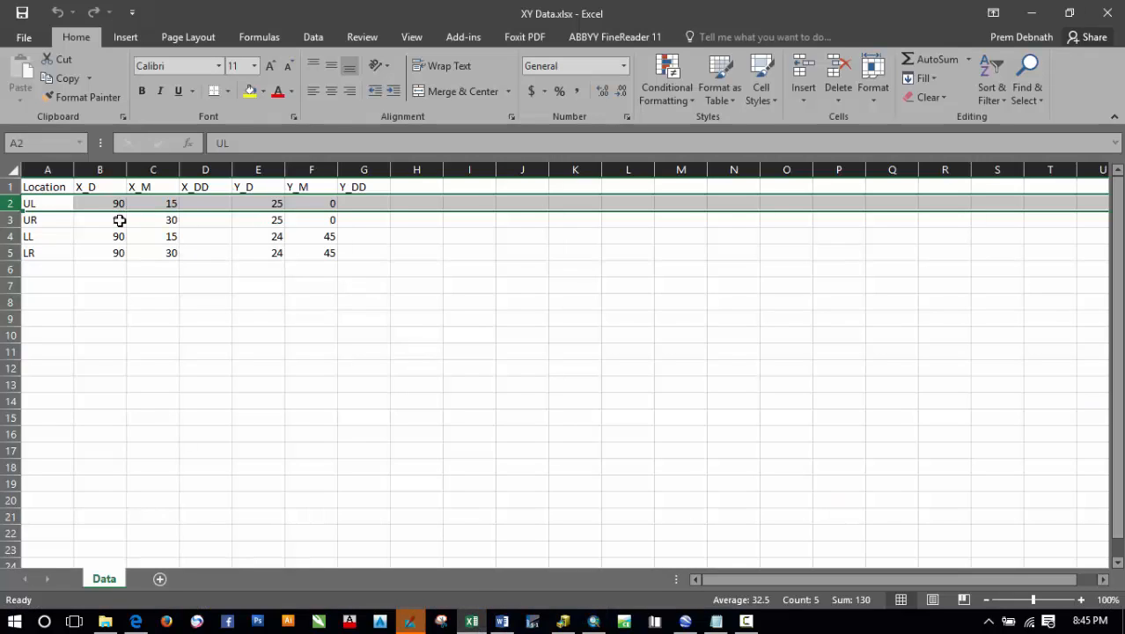
{"action": "left_click", "coordinate": [7, 223]}
{"action": "left_click", "coordinate": [185, 303]}
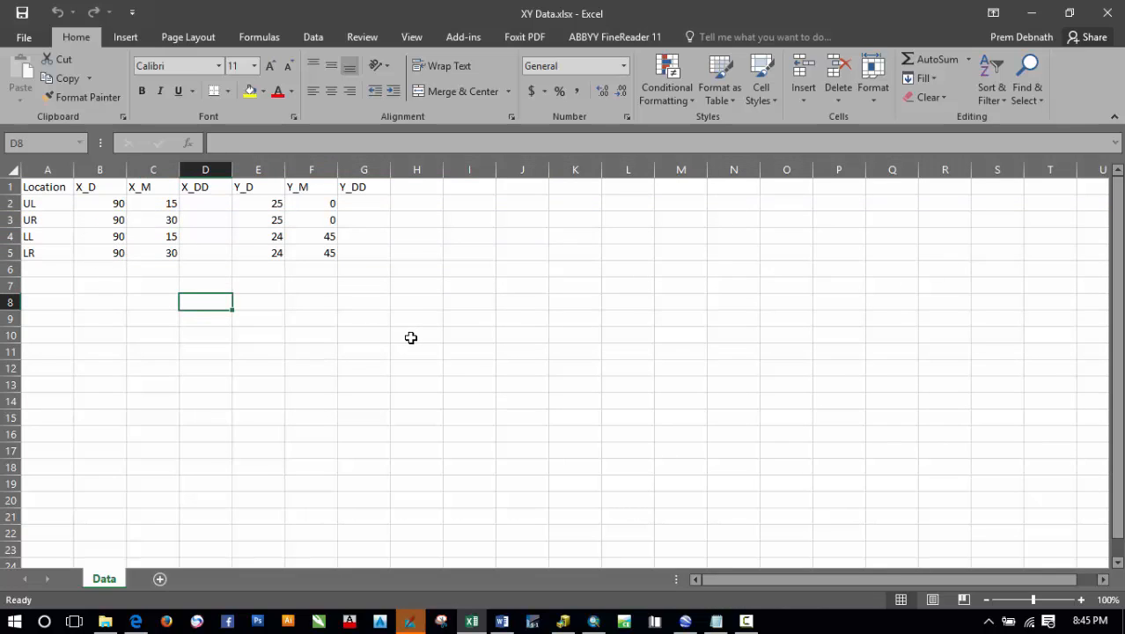
Step: Calculate X_DD in cell D2 with the formula =B2+C2/60 and fill it down through D5
{"action": "left_click", "coordinate": [204, 203]}
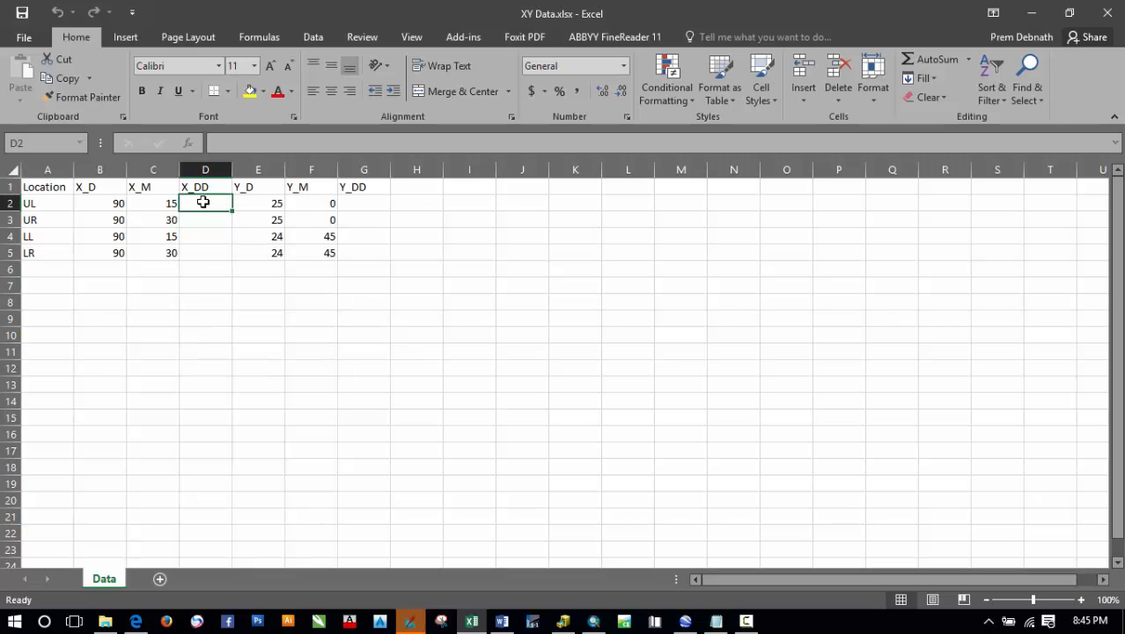
{"action": "type", "text": "="}
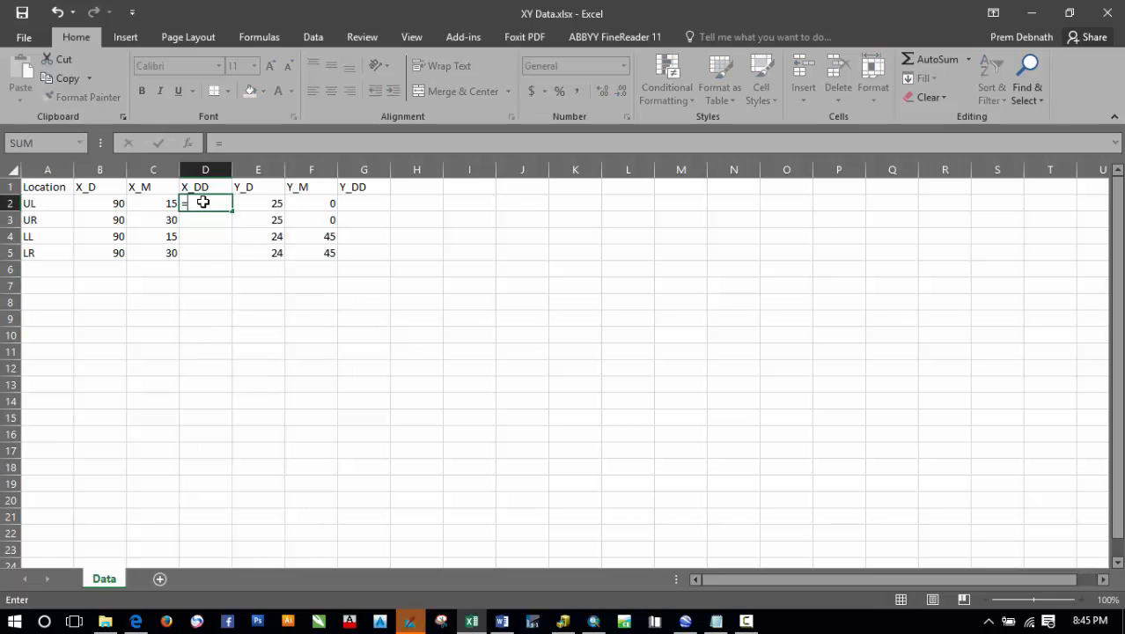
{"action": "left_click", "coordinate": [102, 203]}
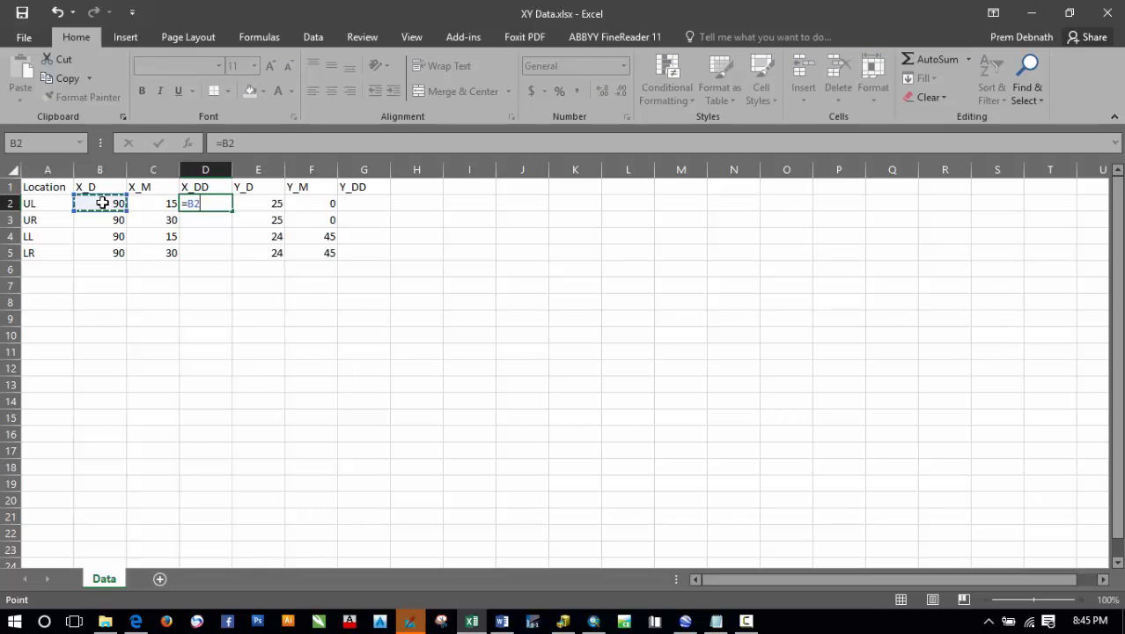
{"action": "type", "text": "+"}
{"action": "left_click", "coordinate": [148, 203]}
{"action": "type", "text": "/"}
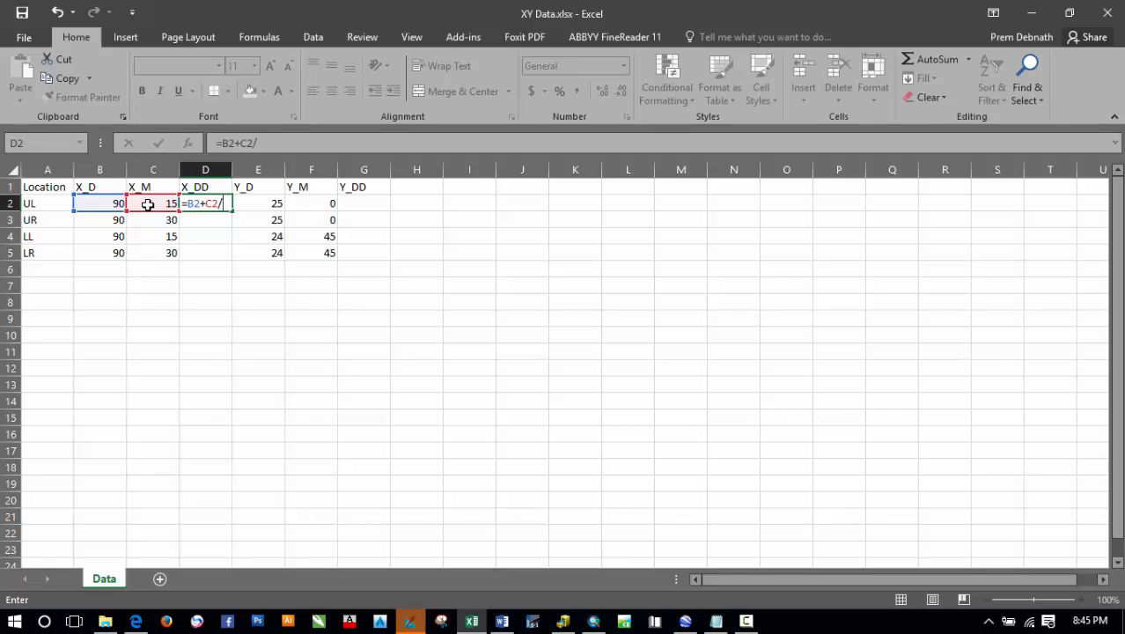
{"action": "type", "text": "60"}
{"action": "key", "text": "Return"}
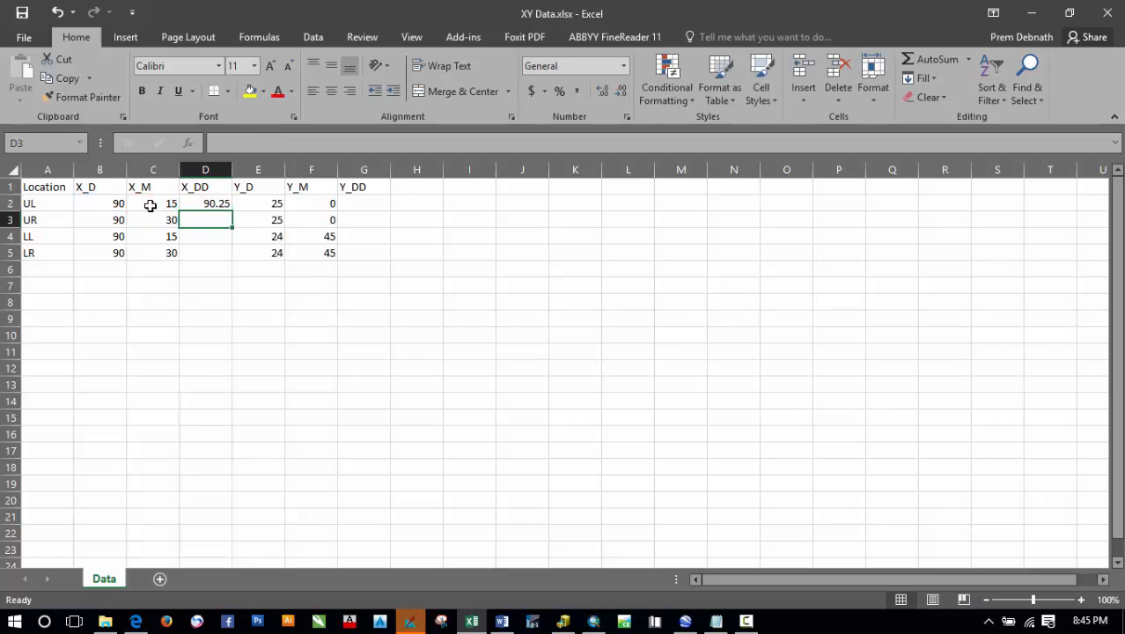
{"action": "left_click", "coordinate": [211, 204]}
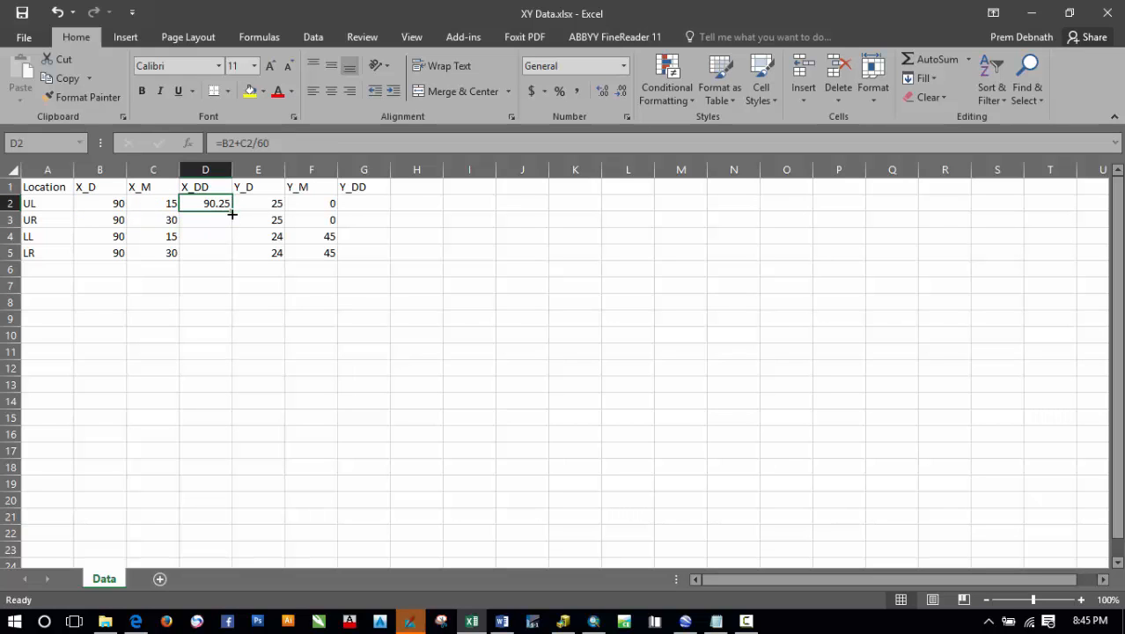
{"action": "left_click_drag", "start_coordinate": [232, 213], "coordinate": [226, 262]}
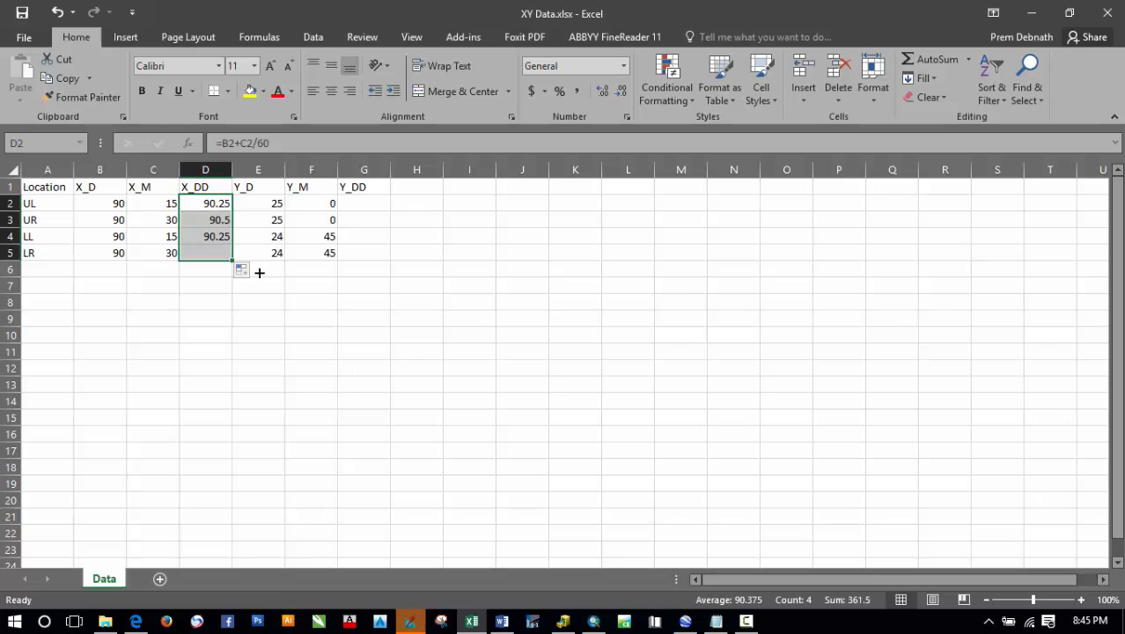
Step: Calculate Y_DD in cell G2 with the formula =E2+F2/60 and fill it down through G5
{"action": "left_click", "coordinate": [357, 199]}
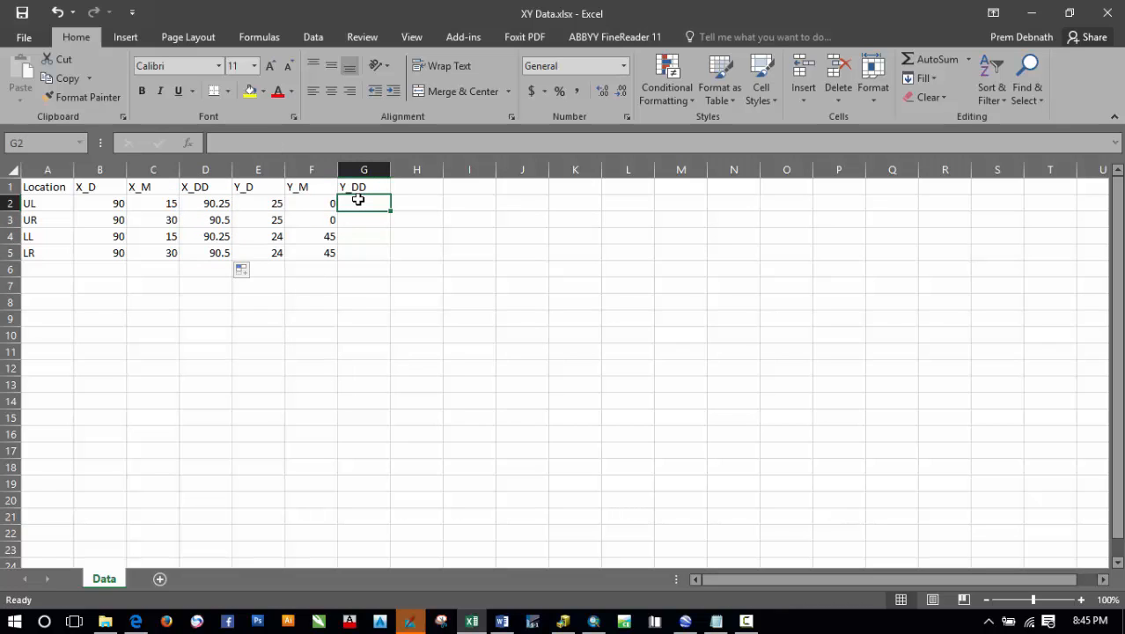
{"action": "type", "text": "="}
{"action": "left_click", "coordinate": [273, 202]}
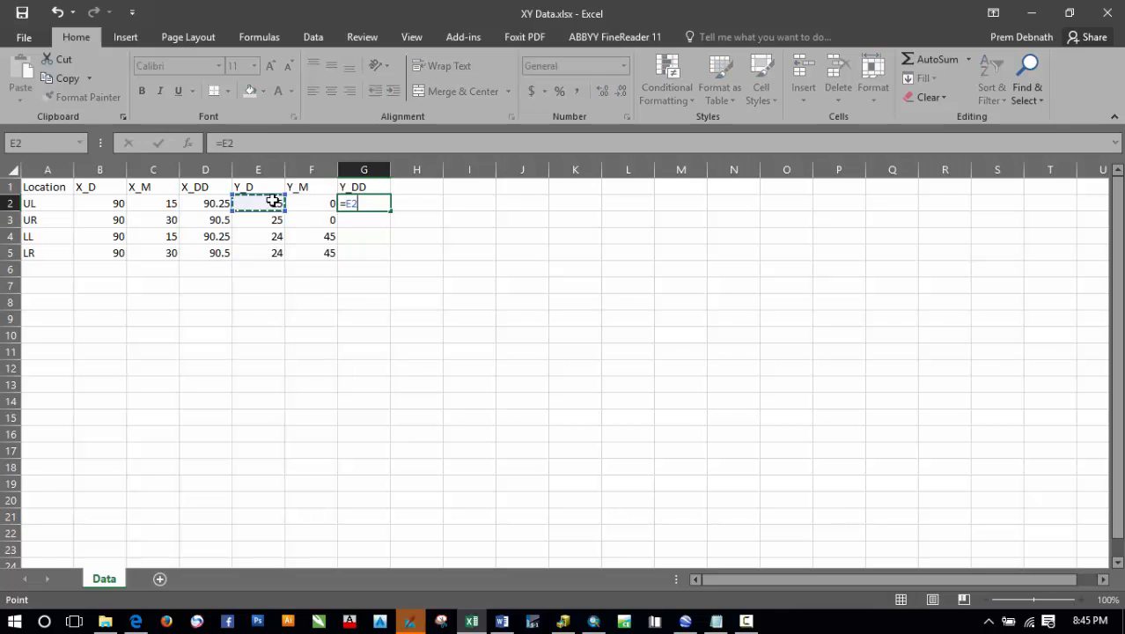
{"action": "type", "text": "+"}
{"action": "left_click", "coordinate": [304, 208]}
{"action": "type", "text": "/"}
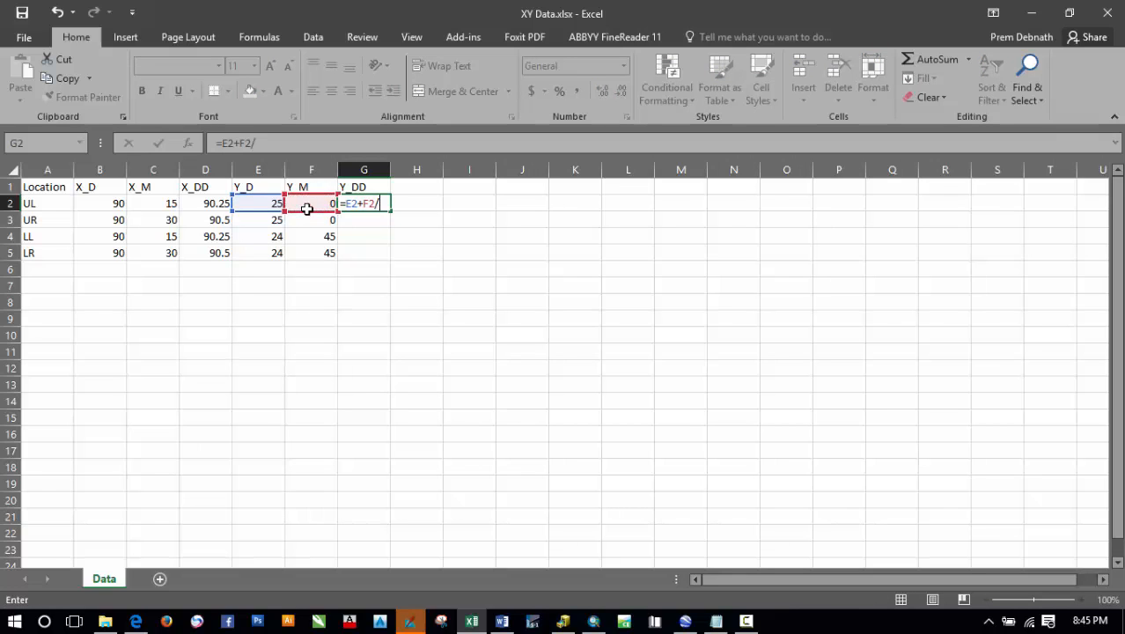
{"action": "type", "text": "60"}
{"action": "key", "text": "Return"}
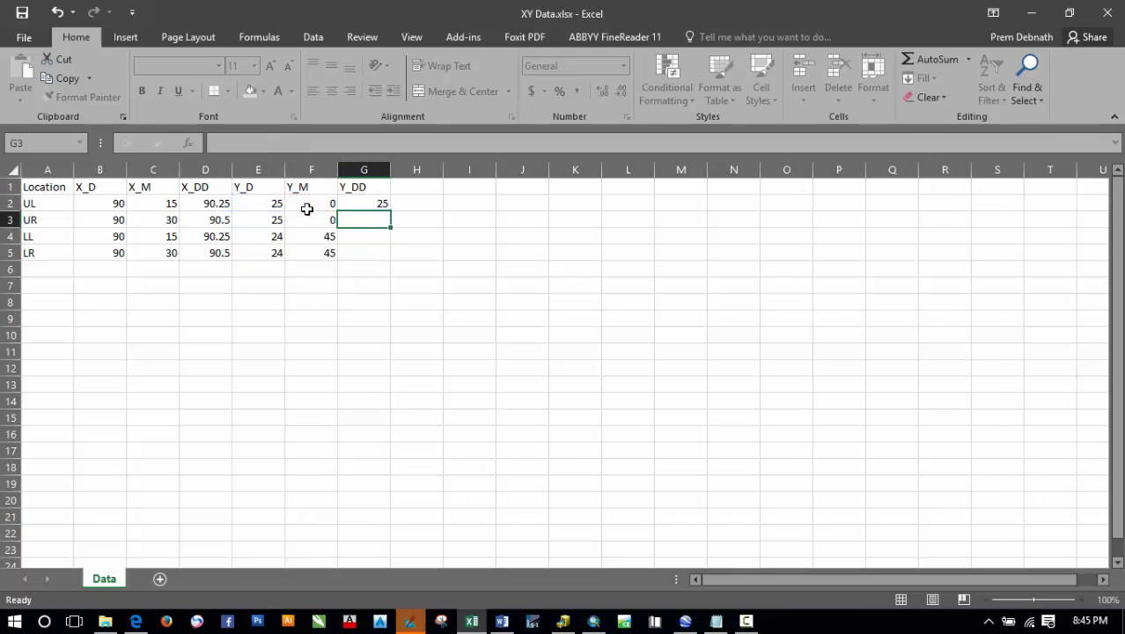
{"action": "left_click", "coordinate": [362, 200]}
{"action": "left_click_drag", "start_coordinate": [389, 214], "coordinate": [452, 259]}
{"action": "left_click", "coordinate": [452, 259]}
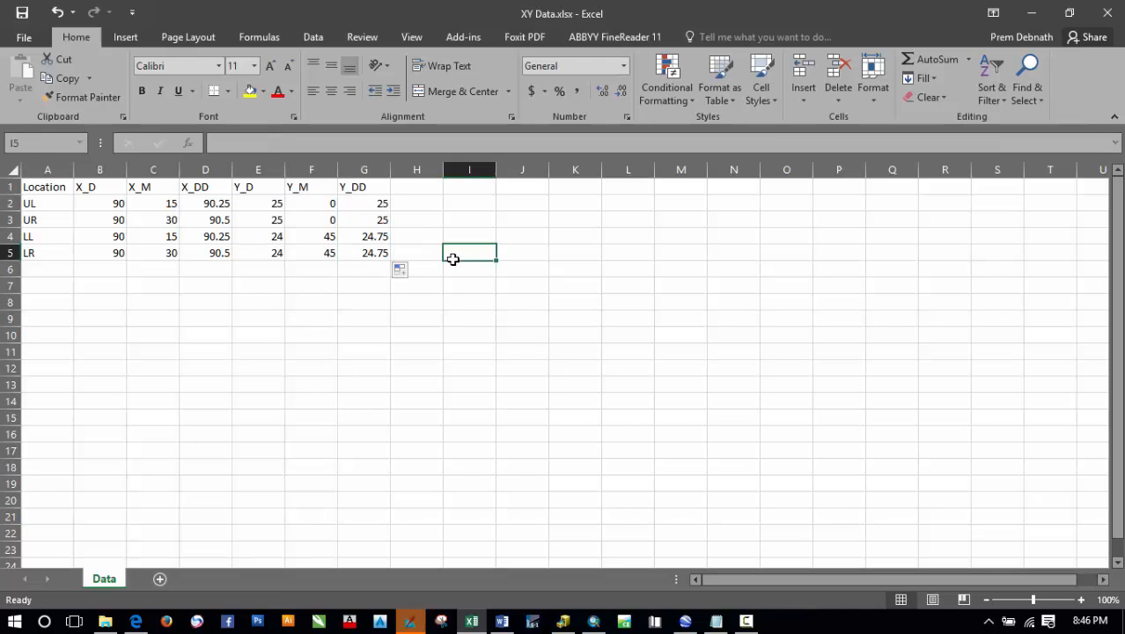
{"action": "left_click", "coordinate": [278, 317]}
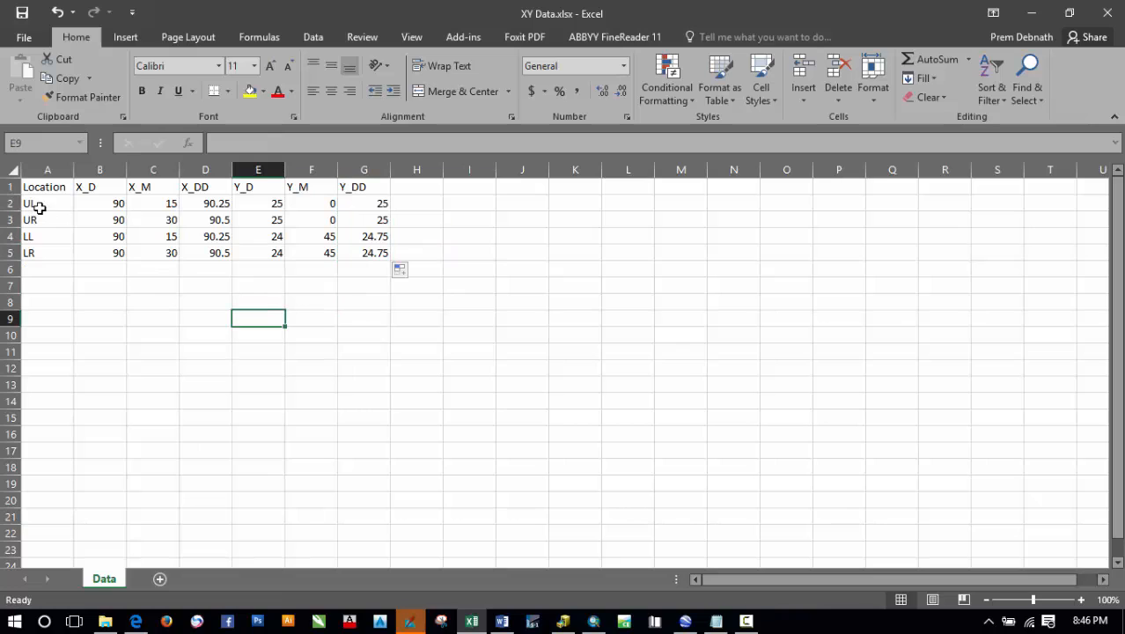
{"action": "left_click", "coordinate": [214, 203]}
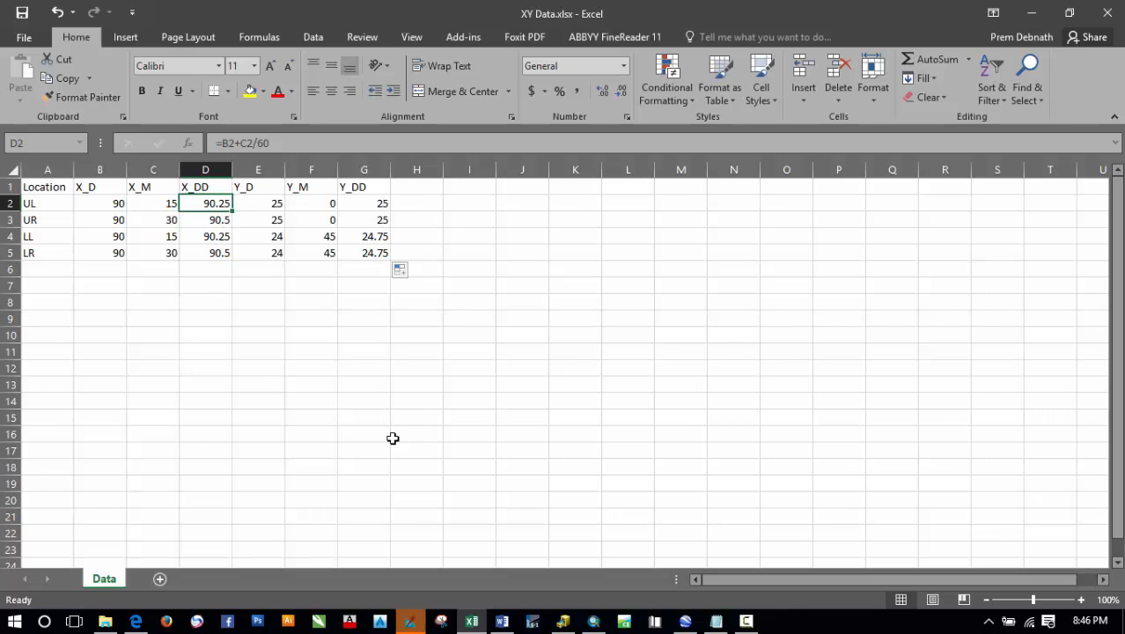
Step: Switch to ArcMap and zoom in closely on the grid line intersection at the map's upper-left corner, 90°15' and 25°0'
{"action": "left_click", "coordinate": [599, 622]}
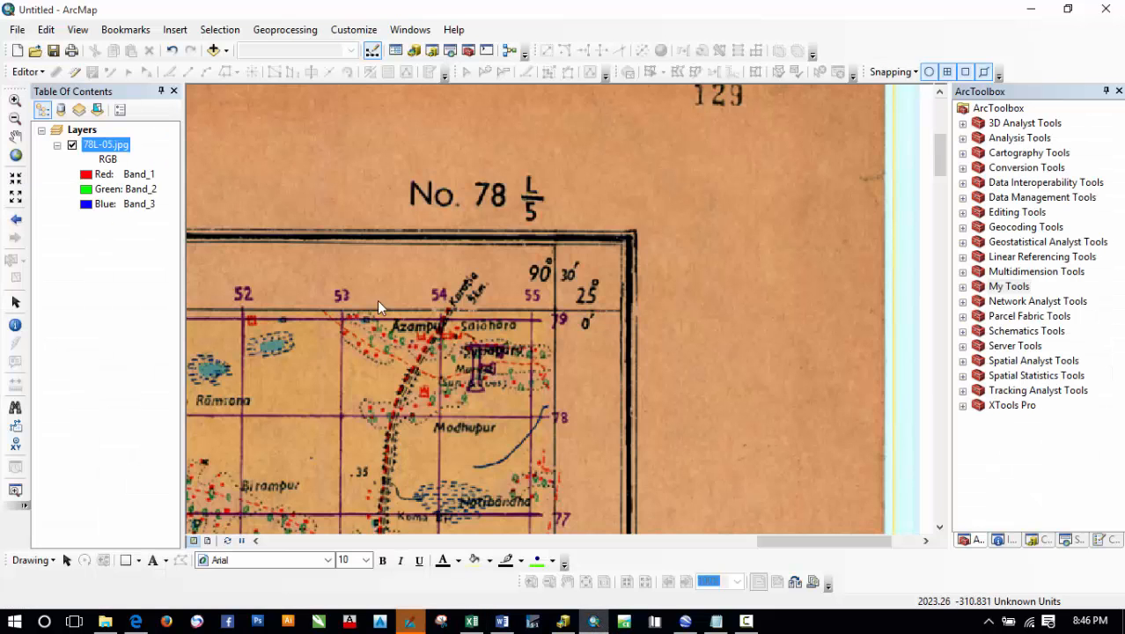
{"action": "scroll", "coordinate": [449, 251], "scroll_direction": "down", "scroll_amount": 4}
{"action": "scroll", "coordinate": [449, 251], "scroll_direction": "up", "scroll_amount": 4}
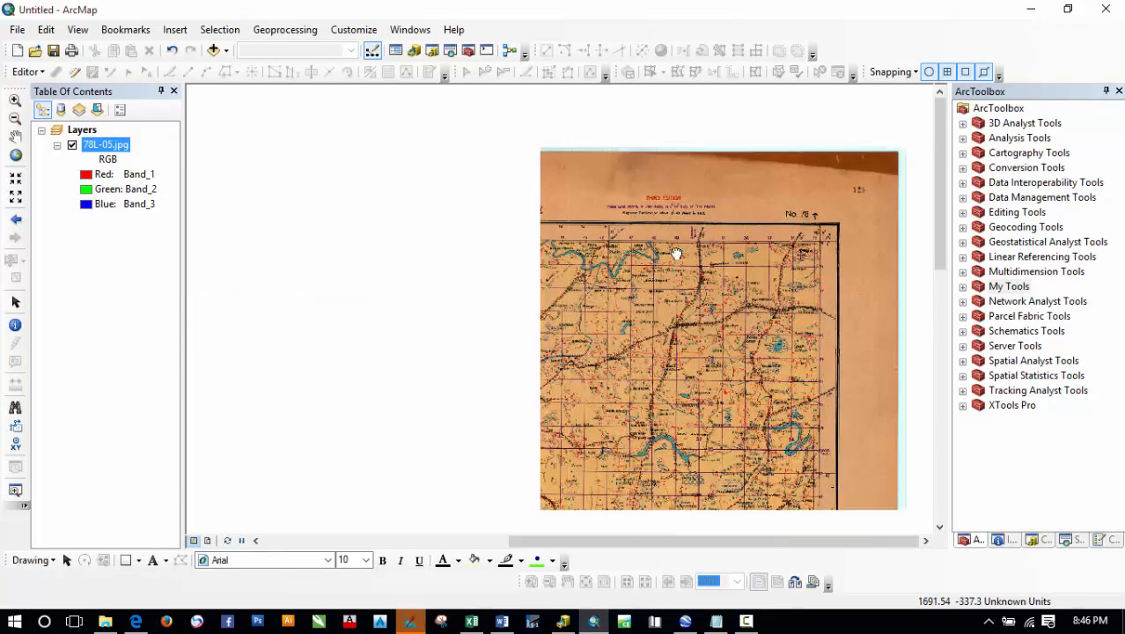
{"action": "scroll", "coordinate": [409, 220], "scroll_direction": "up", "scroll_amount": 5}
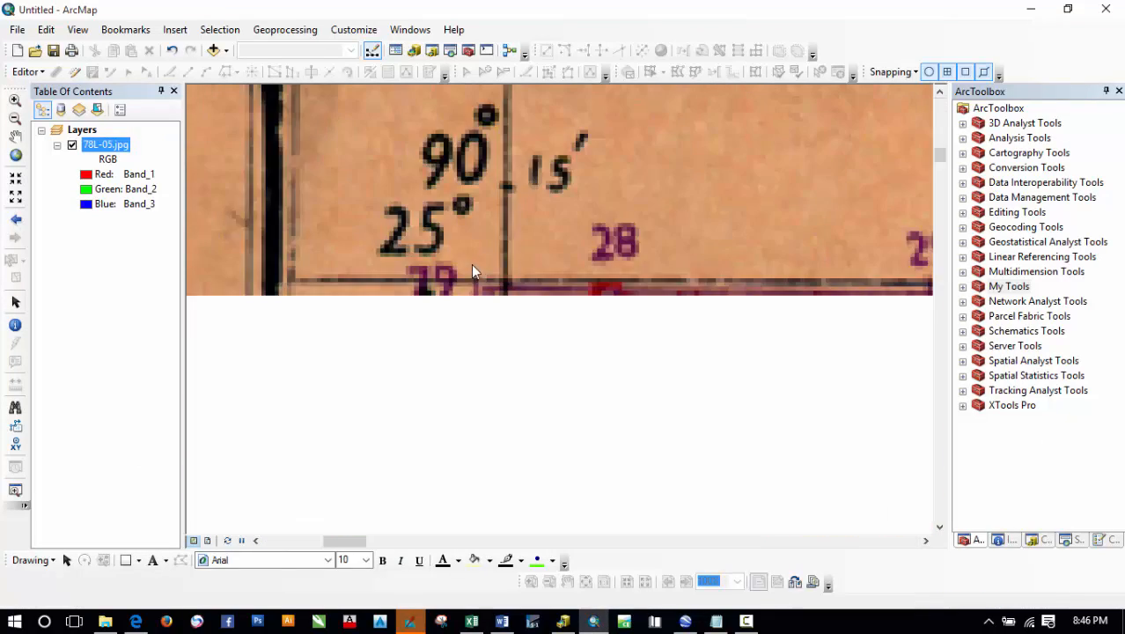
{"action": "left_click_drag", "start_coordinate": [471, 264], "coordinate": [450, 317]}
{"action": "scroll", "coordinate": [449, 346], "scroll_direction": "up", "scroll_amount": 3}
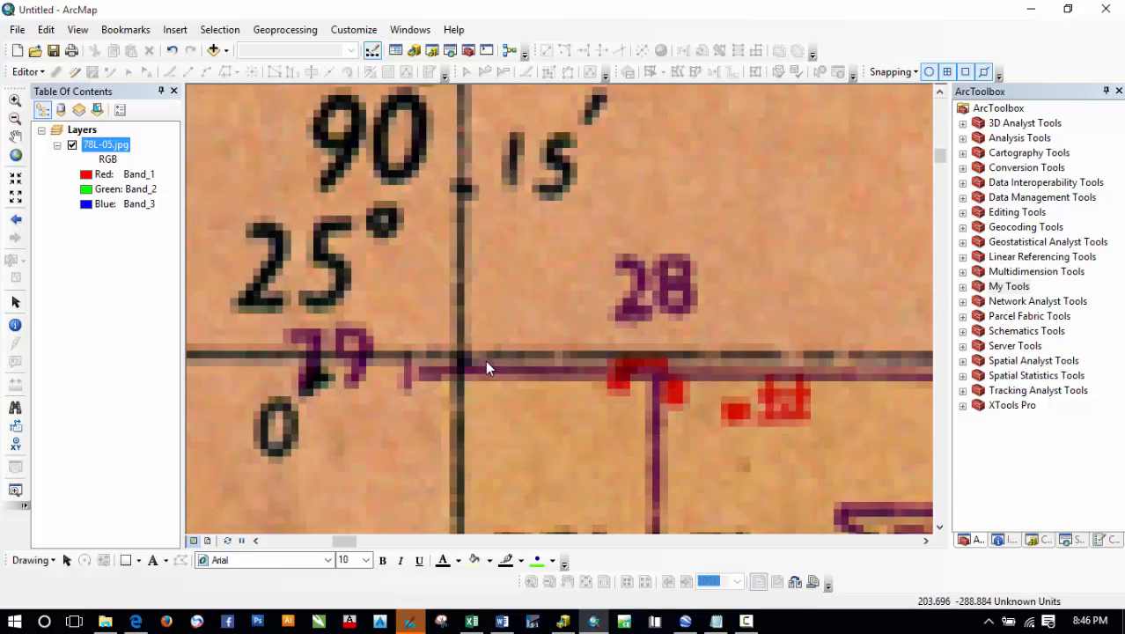
{"action": "left_click_drag", "start_coordinate": [489, 370], "coordinate": [450, 279]}
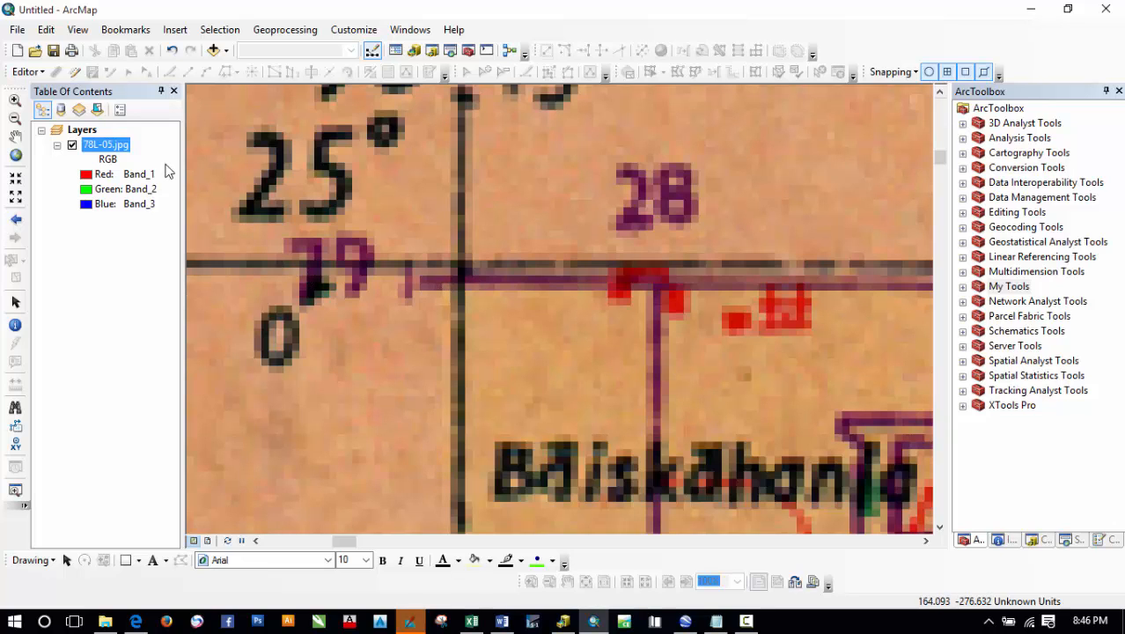
Step: Set the 78L-05.jpg layer's display resampling to Cubic Convolution (for continuous data)
{"action": "right_click", "coordinate": [113, 152]}
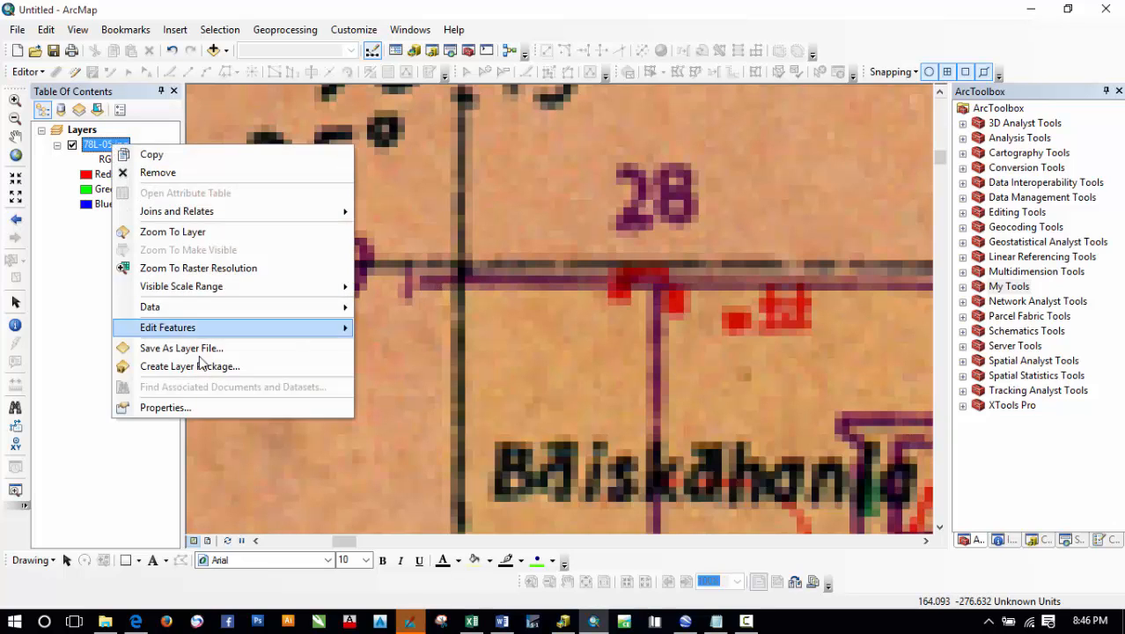
{"action": "left_click", "coordinate": [199, 413]}
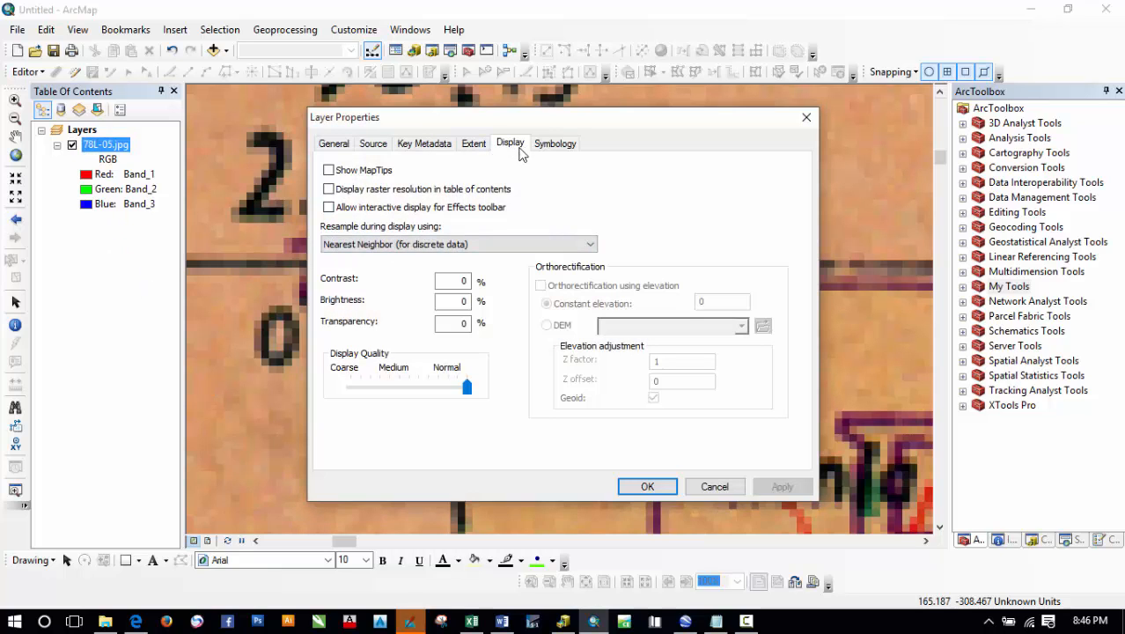
{"action": "left_click", "coordinate": [406, 247]}
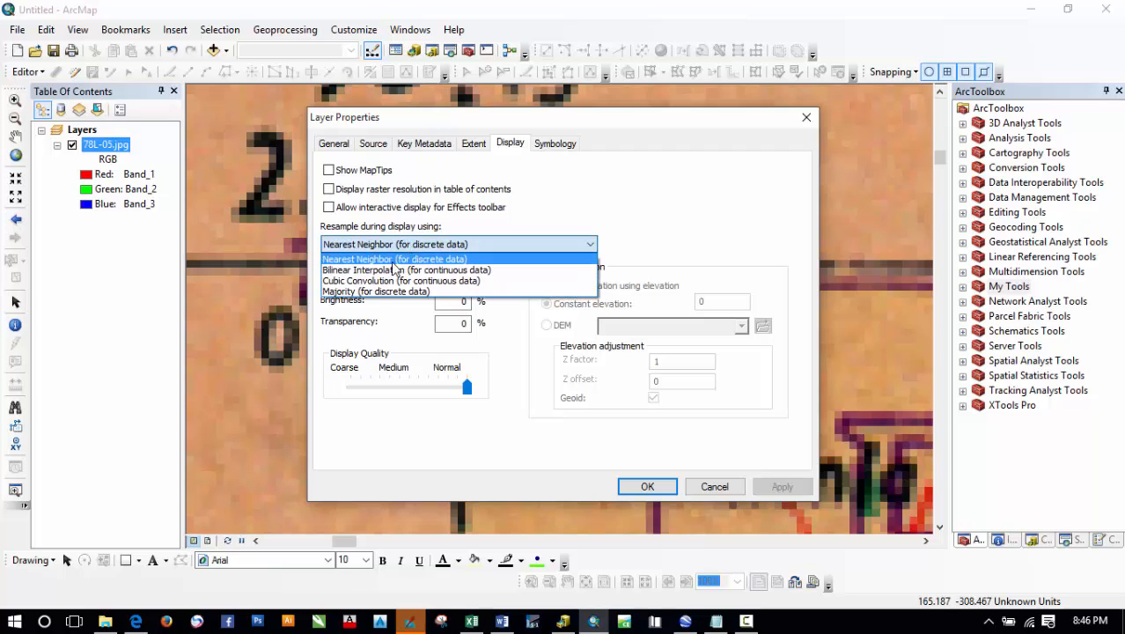
{"action": "left_click", "coordinate": [356, 274]}
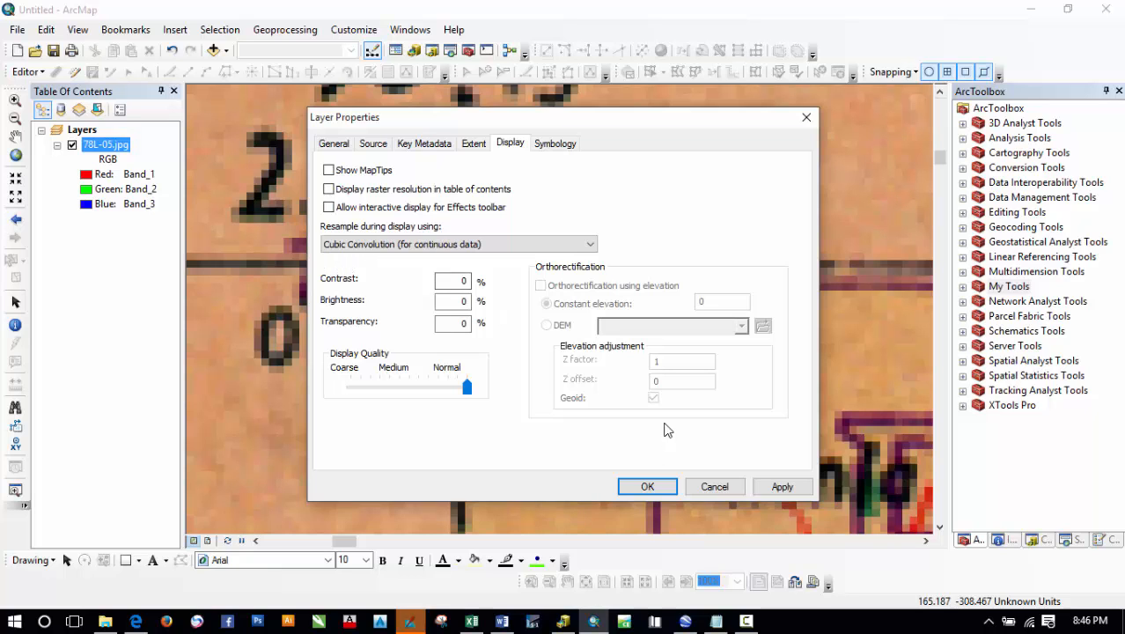
{"action": "left_click", "coordinate": [647, 487]}
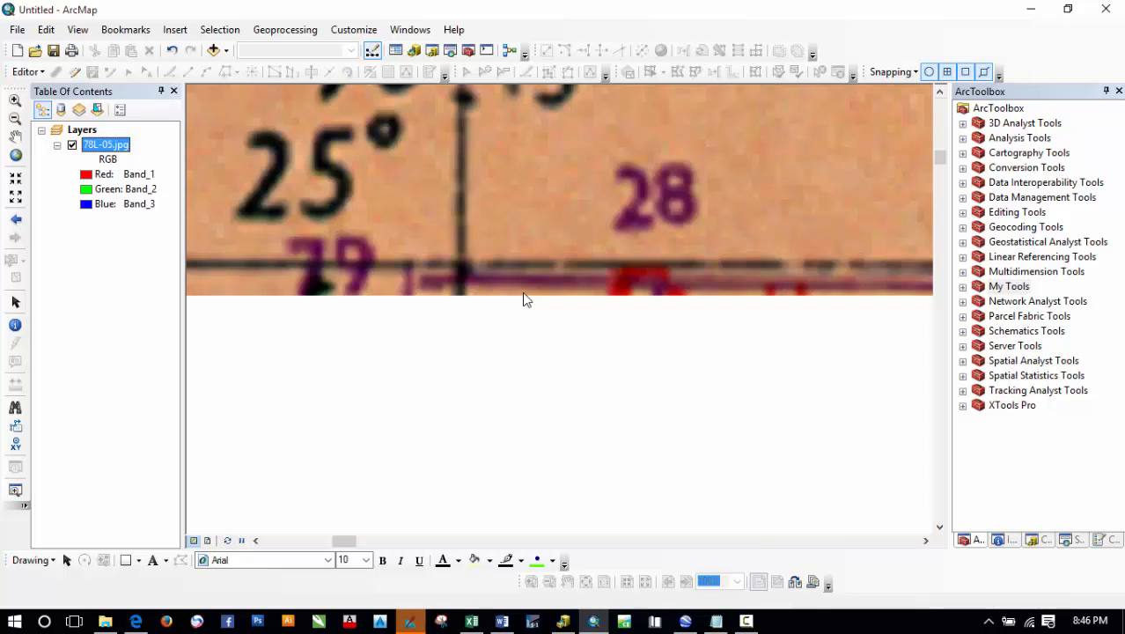
{"action": "left_click_drag", "start_coordinate": [499, 308], "coordinate": [498, 291]}
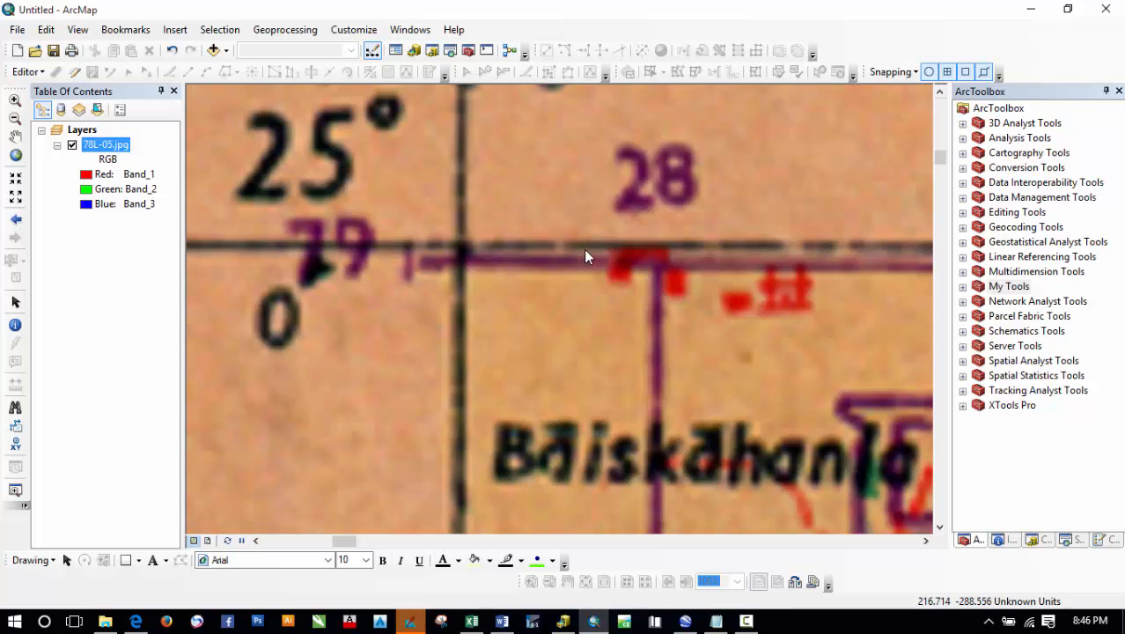
Step: Show the Georeferencing toolbar and dock it above the map view
{"action": "right_click", "coordinate": [839, 60]}
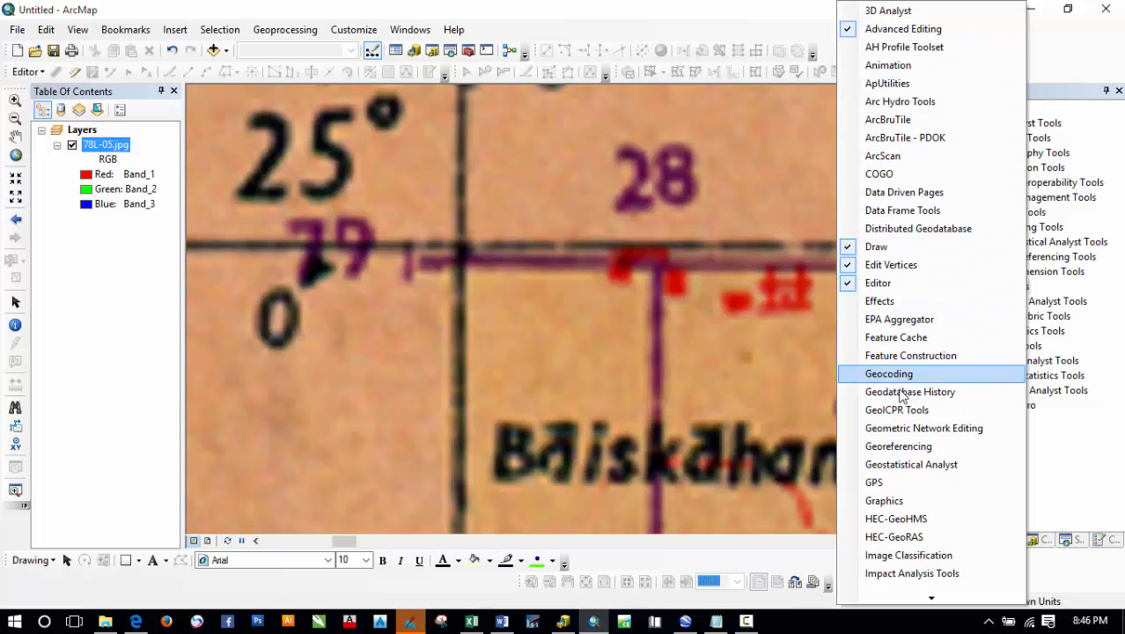
{"action": "left_click", "coordinate": [900, 447]}
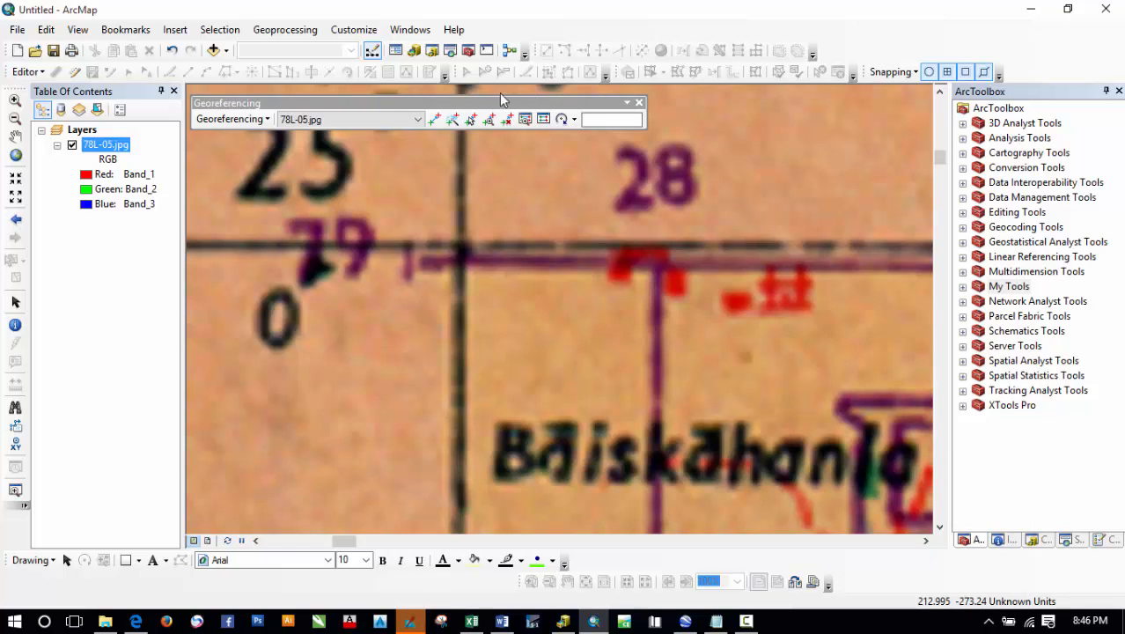
{"action": "left_click_drag", "start_coordinate": [489, 104], "coordinate": [498, 94]}
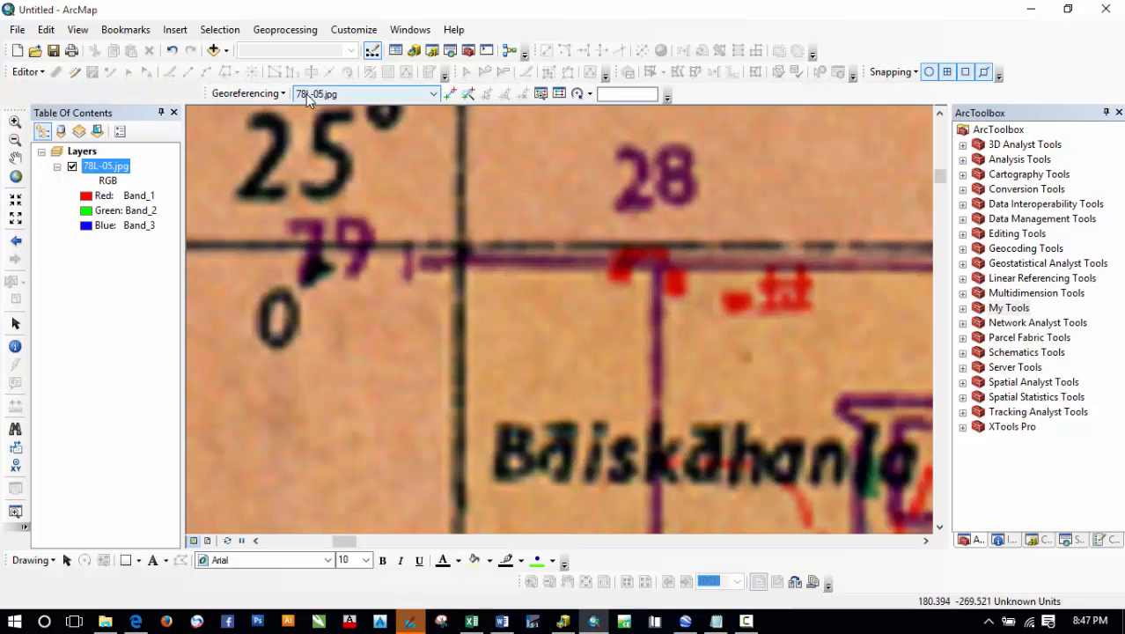
Step: Add a control point at the map's upper-left grid intersection with X 90.25 and Y 25, checking the UL row in Excel
{"action": "left_click", "coordinate": [450, 95]}
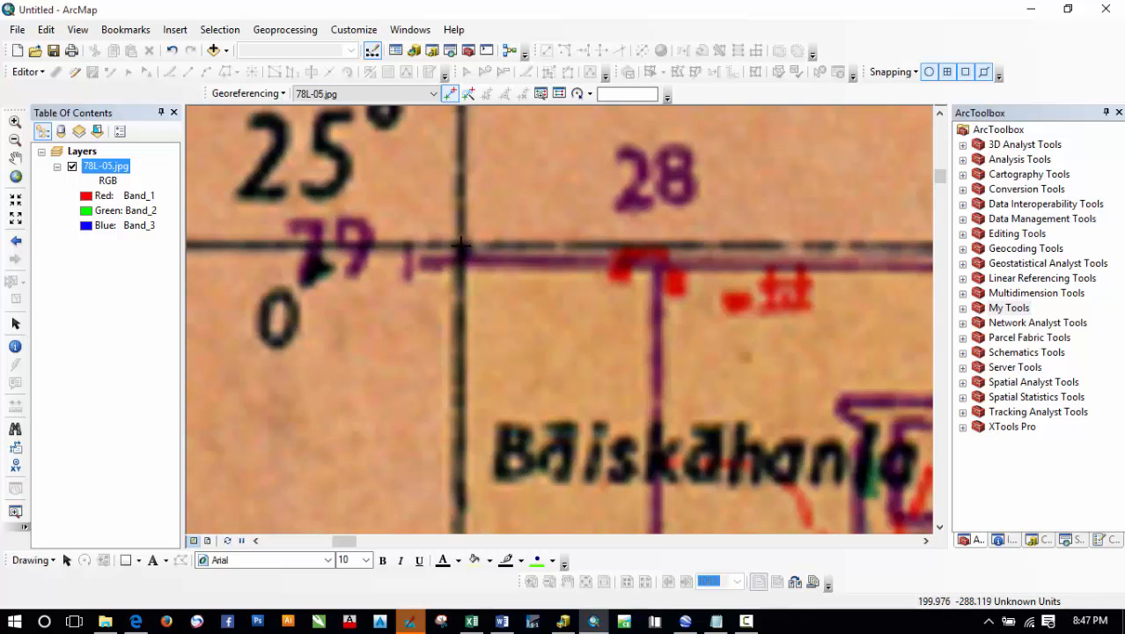
{"action": "left_click", "coordinate": [459, 245]}
{"action": "right_click", "coordinate": [446, 191]}
{"action": "left_click", "coordinate": [491, 203]}
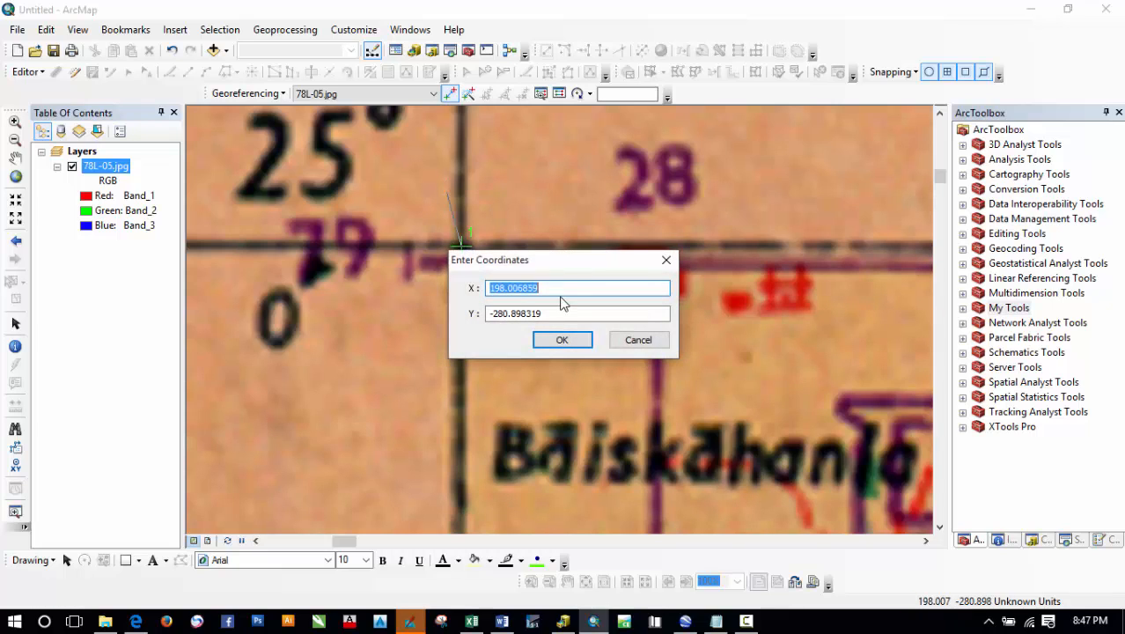
{"action": "type", "text": "90"}
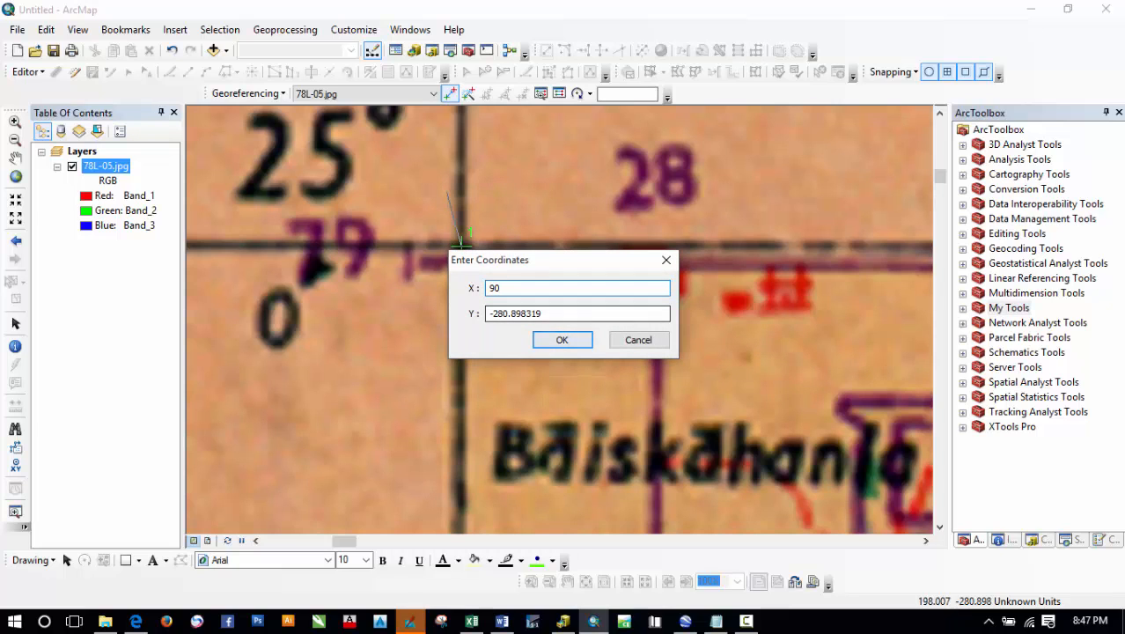
{"action": "left_click", "coordinate": [471, 621]}
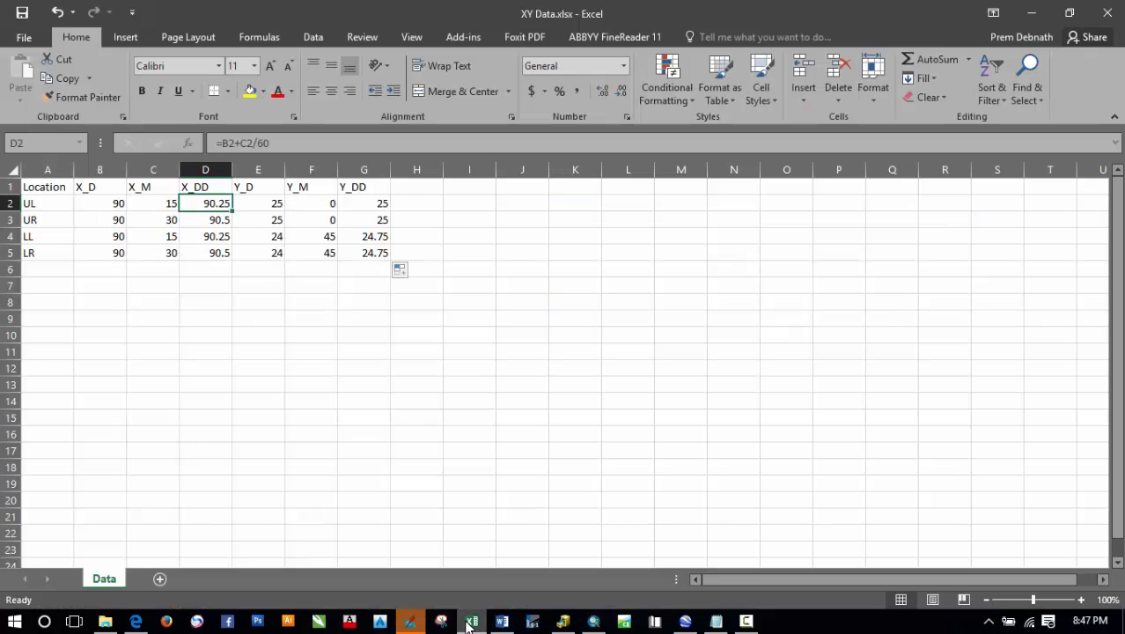
{"action": "left_click", "coordinate": [468, 624]}
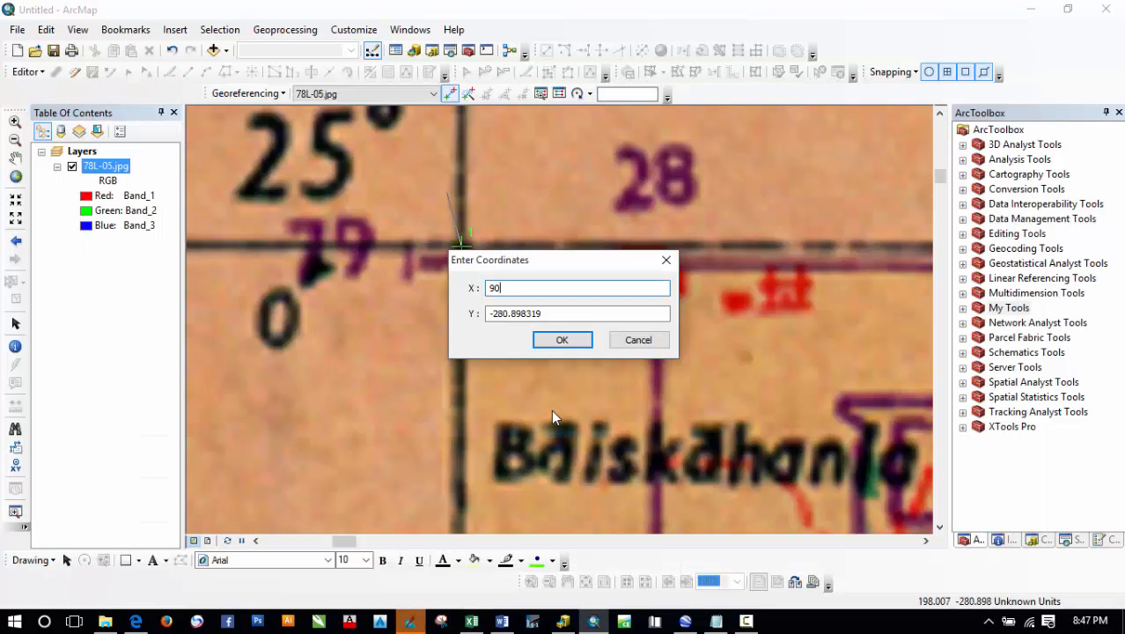
{"action": "type", "text": ".25"}
{"action": "left_click_drag", "start_coordinate": [580, 310], "coordinate": [438, 324]}
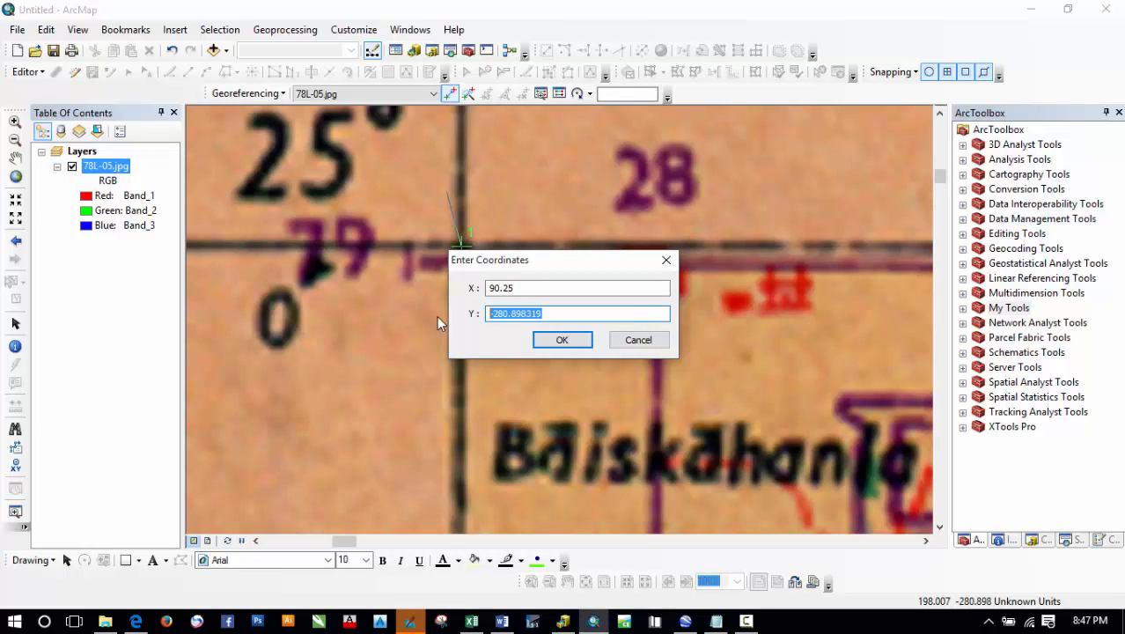
{"action": "type", "text": "25"}
{"action": "left_click", "coordinate": [562, 341]}
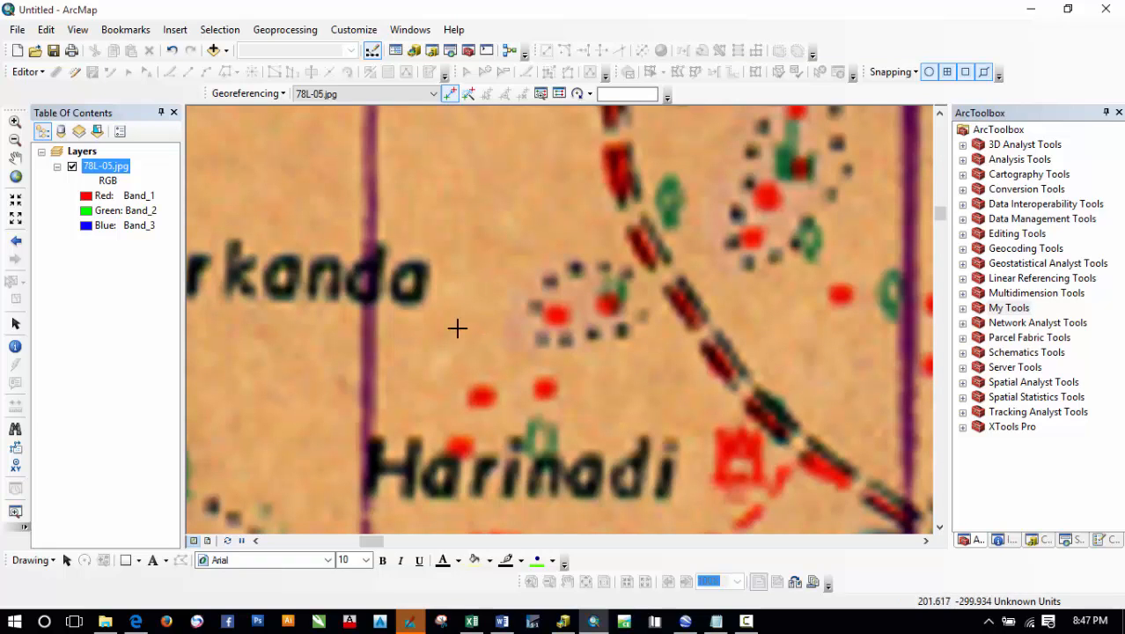
Step: Place the second control point on the map's upper-right grid intersection, at 90°30' and 25°0'
{"action": "scroll", "coordinate": [425, 310], "scroll_direction": "up", "scroll_amount": 1}
{"action": "scroll", "coordinate": [425, 310], "scroll_direction": "up", "scroll_amount": 2}
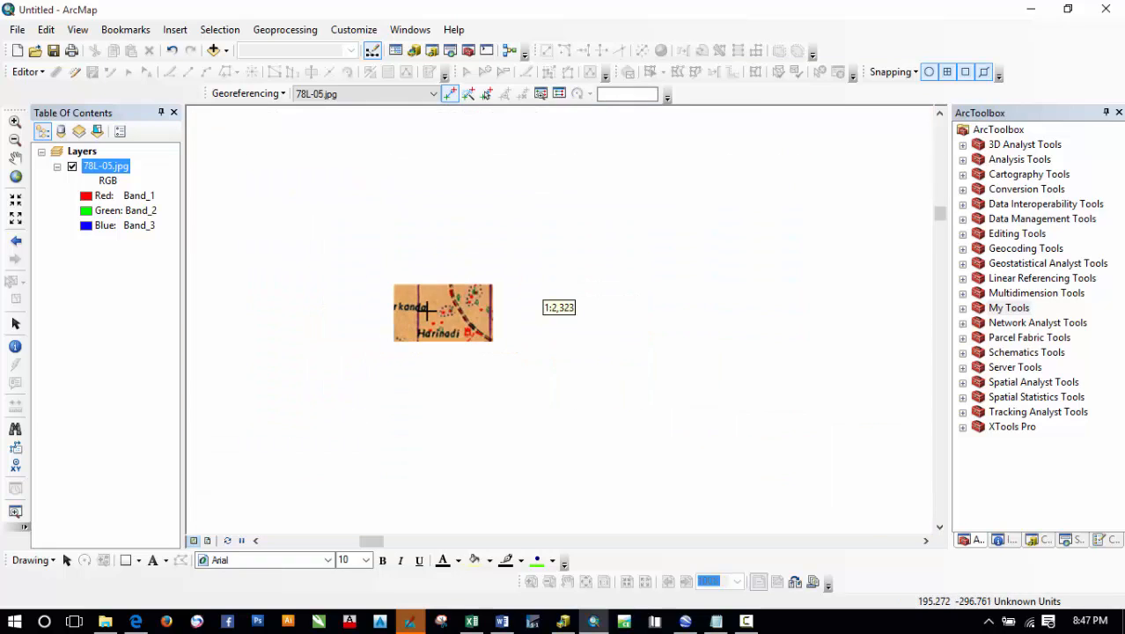
{"action": "scroll", "coordinate": [498, 273], "scroll_direction": "up", "scroll_amount": 2}
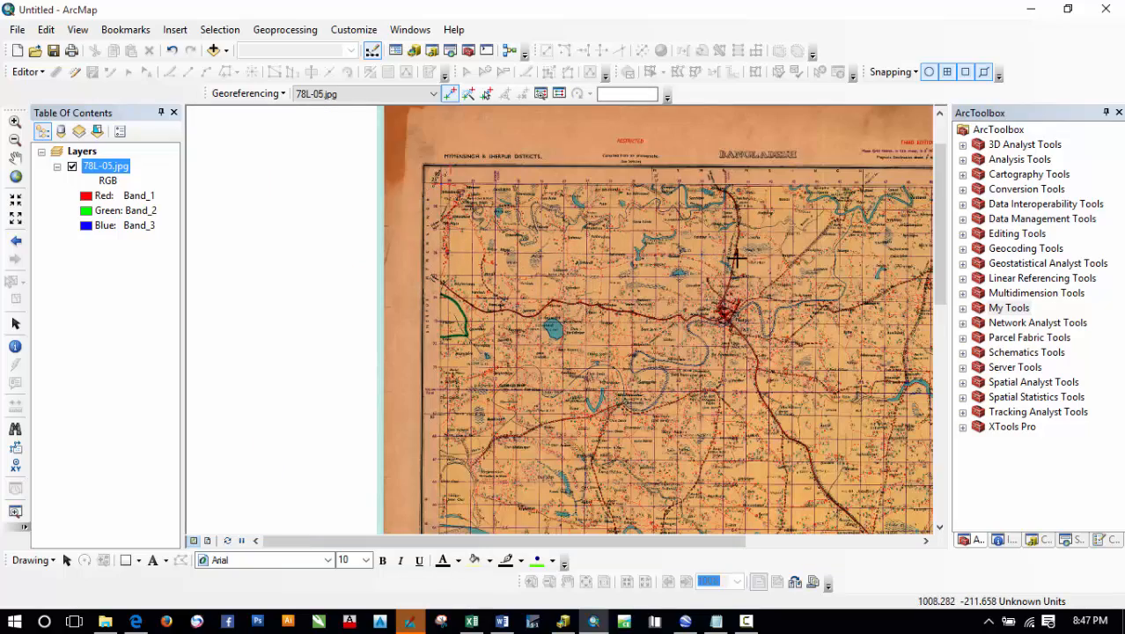
{"action": "left_click_drag", "start_coordinate": [736, 259], "coordinate": [354, 271]}
{"action": "scroll", "coordinate": [751, 191], "scroll_direction": "down", "scroll_amount": 2}
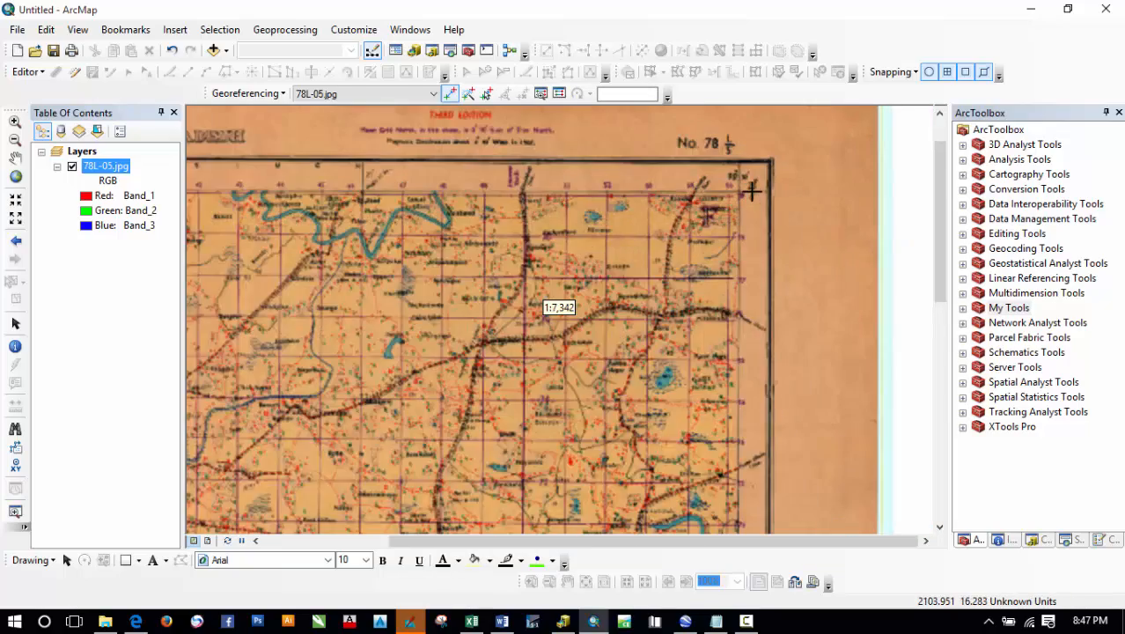
{"action": "scroll", "coordinate": [751, 191], "scroll_direction": "down", "scroll_amount": 2}
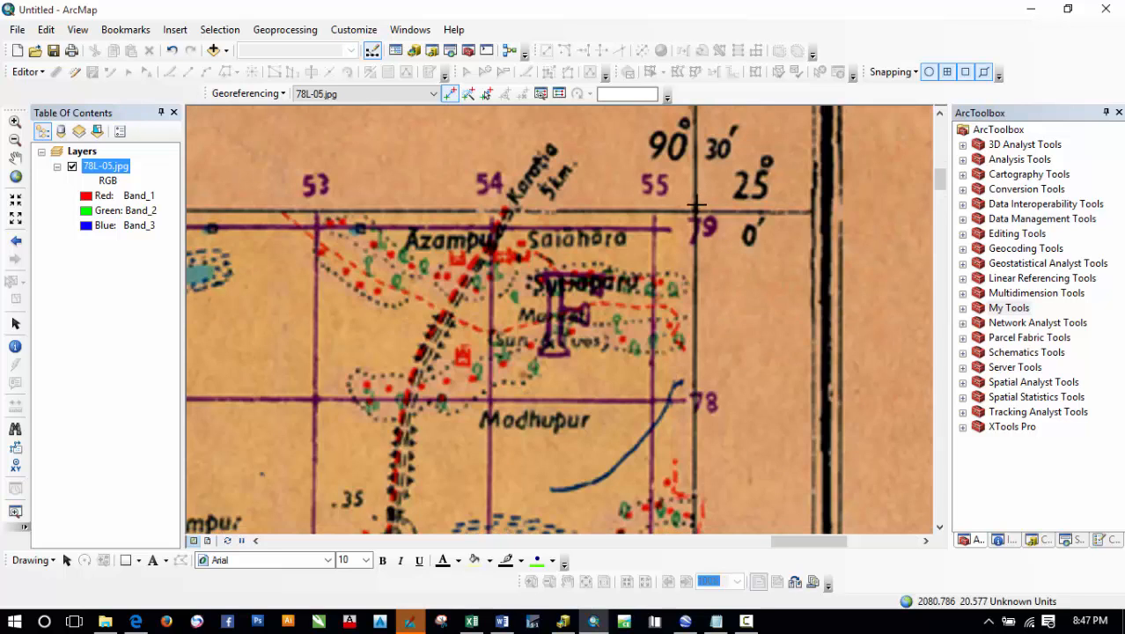
{"action": "scroll", "coordinate": [696, 204], "scroll_direction": "down", "scroll_amount": 1}
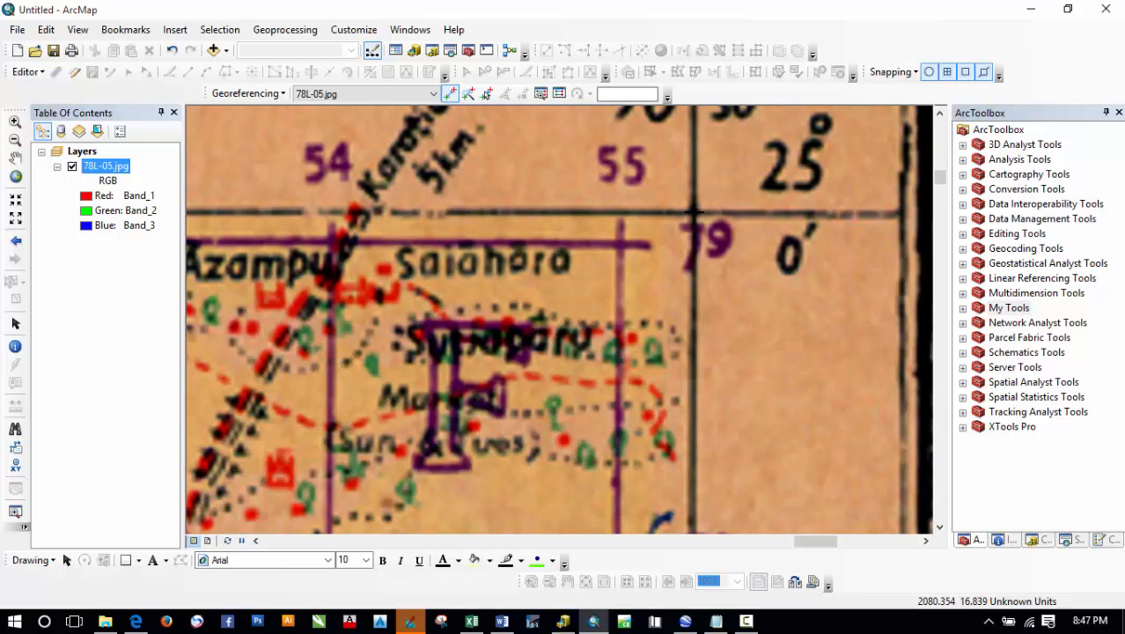
{"action": "left_click", "coordinate": [696, 211]}
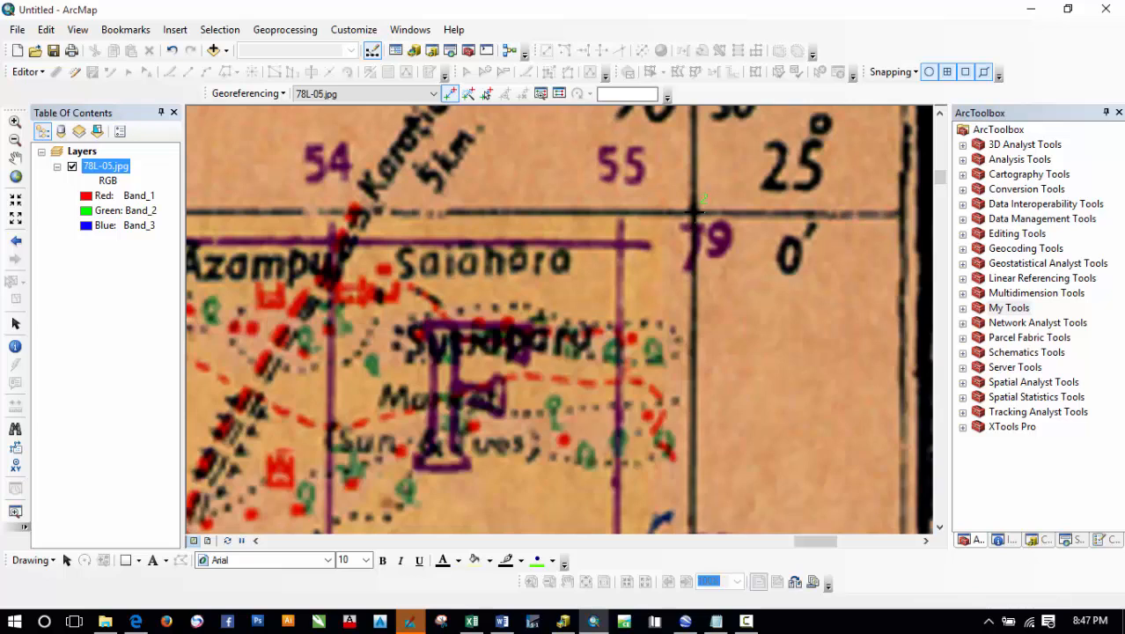
Step: Set the upper-right control point's coordinates to X 90.5 and Y 25, checking the UR row in Excel
{"action": "right_click", "coordinate": [745, 259]}
{"action": "left_click", "coordinate": [770, 268]}
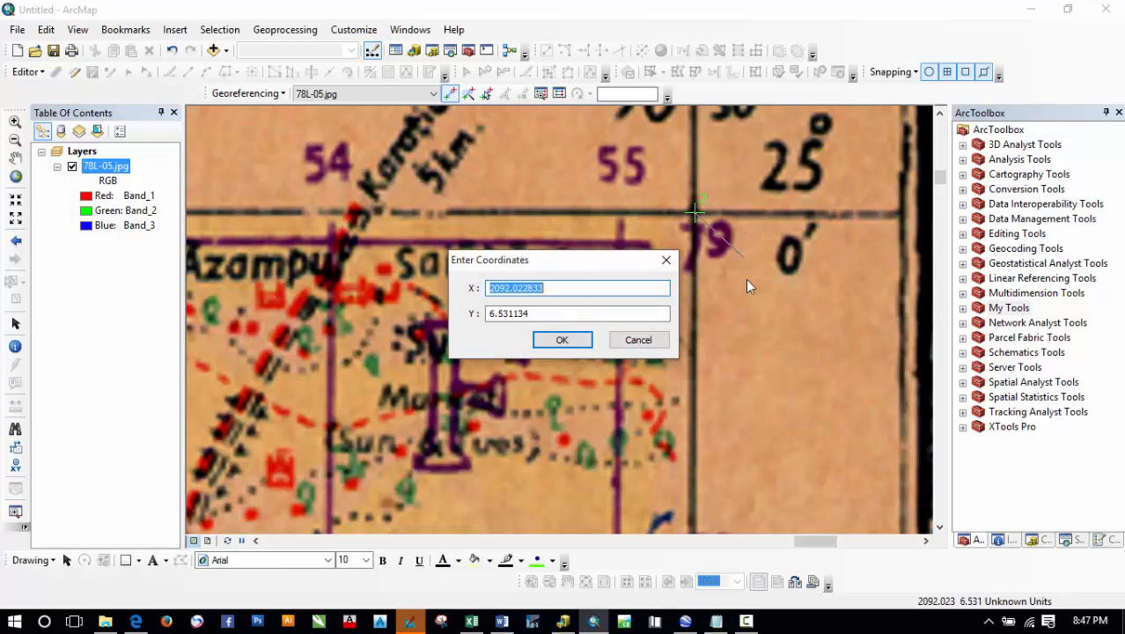
{"action": "left_click", "coordinate": [472, 621]}
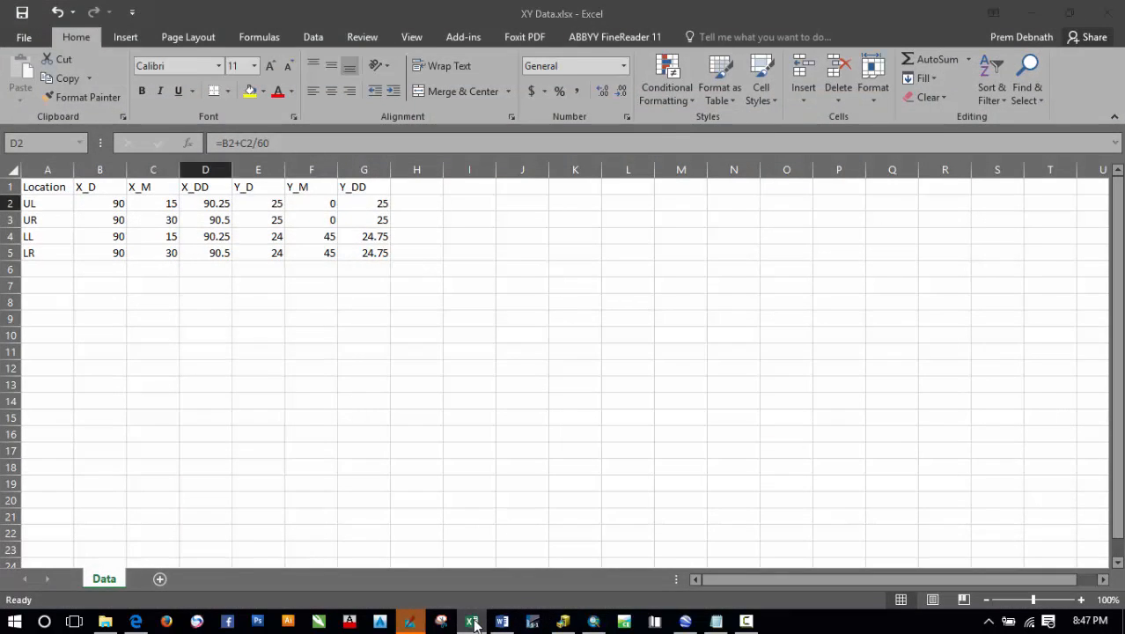
{"action": "left_click", "coordinate": [471, 620]}
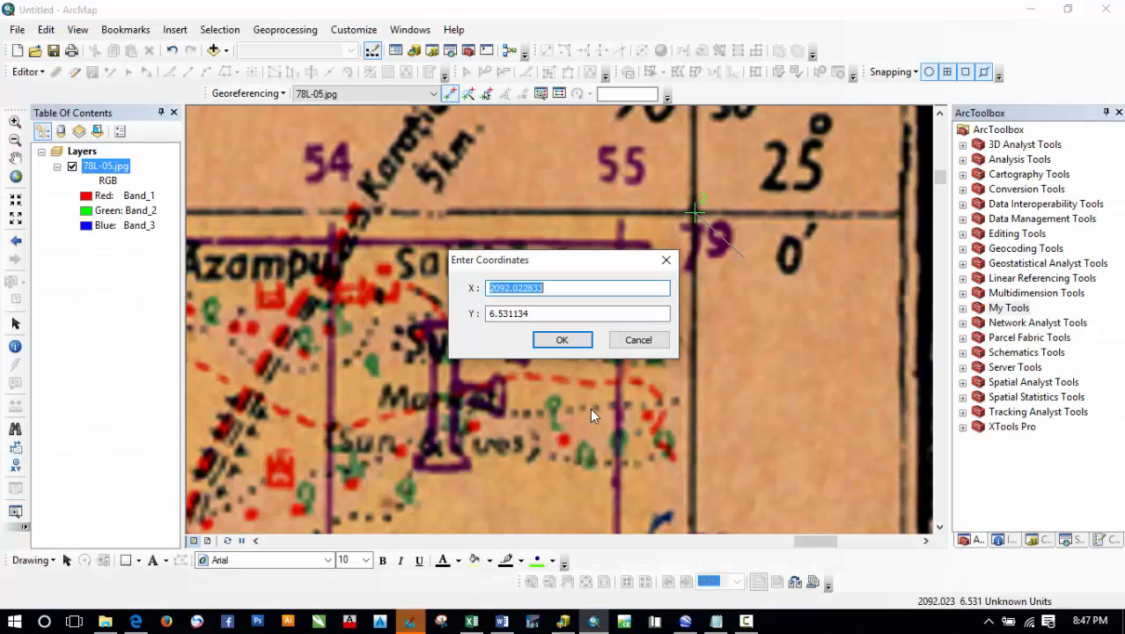
{"action": "type", "text": "90.5"}
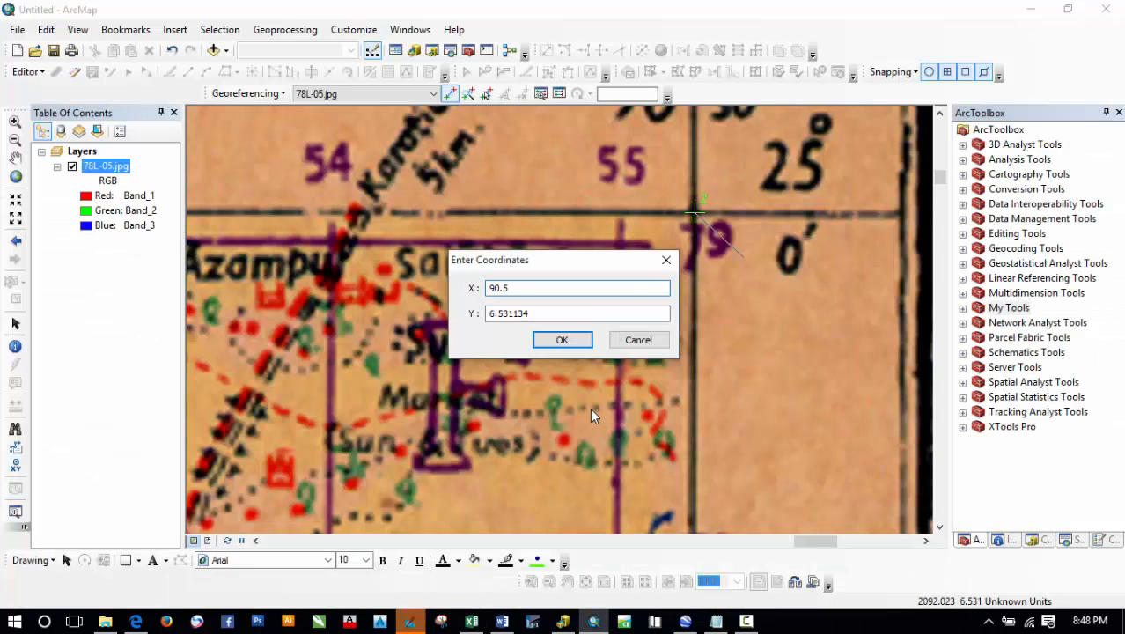
{"action": "key", "text": "Tab"}
{"action": "type", "text": "25"}
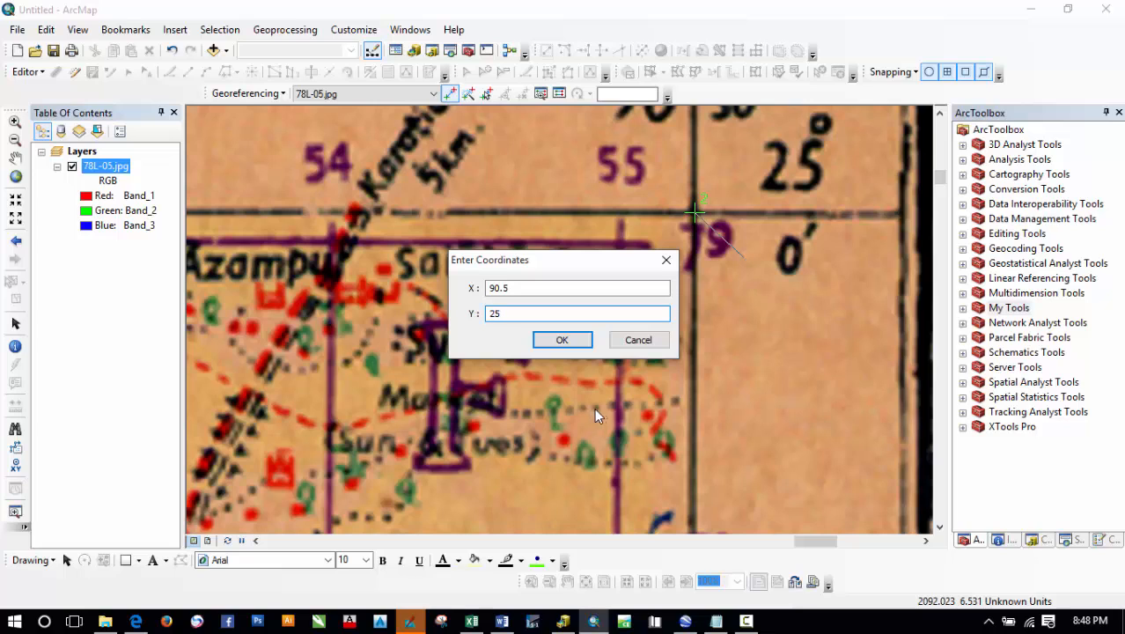
{"action": "left_click", "coordinate": [561, 340]}
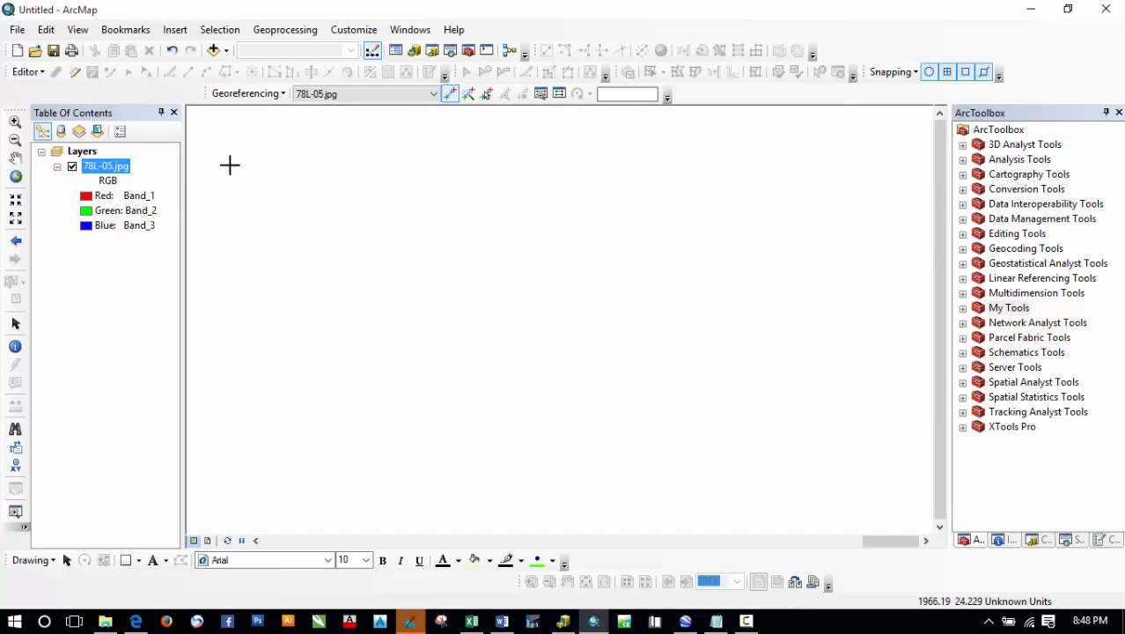
Step: Place the third control point on the map's lower-left grid intersection, at 90°15' and 24°45'
{"action": "left_click", "coordinate": [15, 177]}
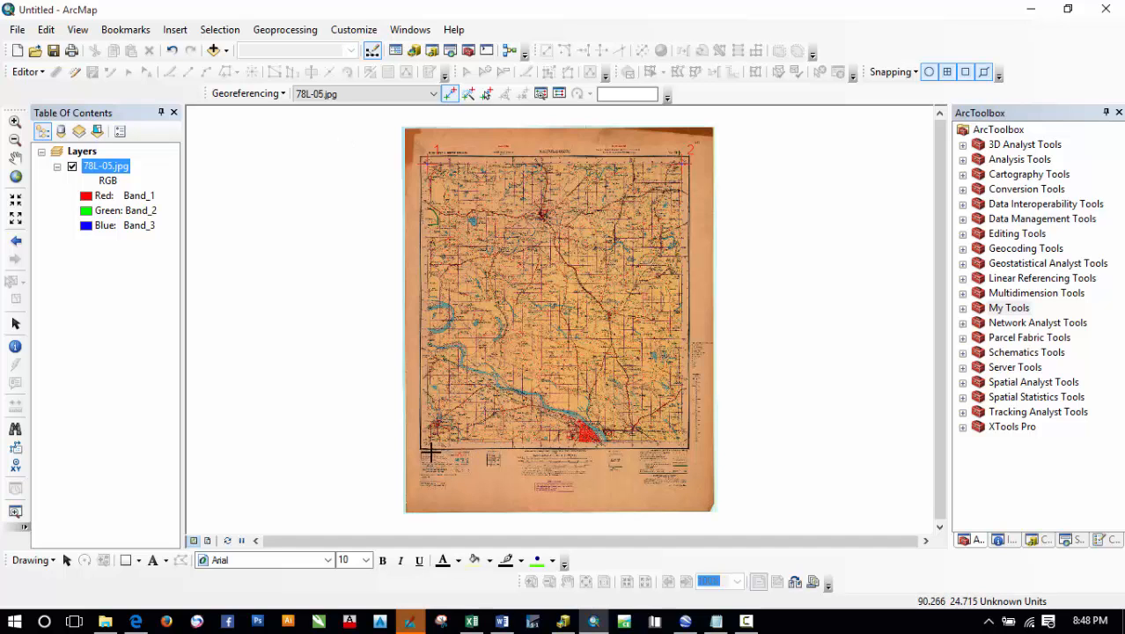
{"action": "scroll", "coordinate": [423, 453], "scroll_direction": "up", "scroll_amount": 4}
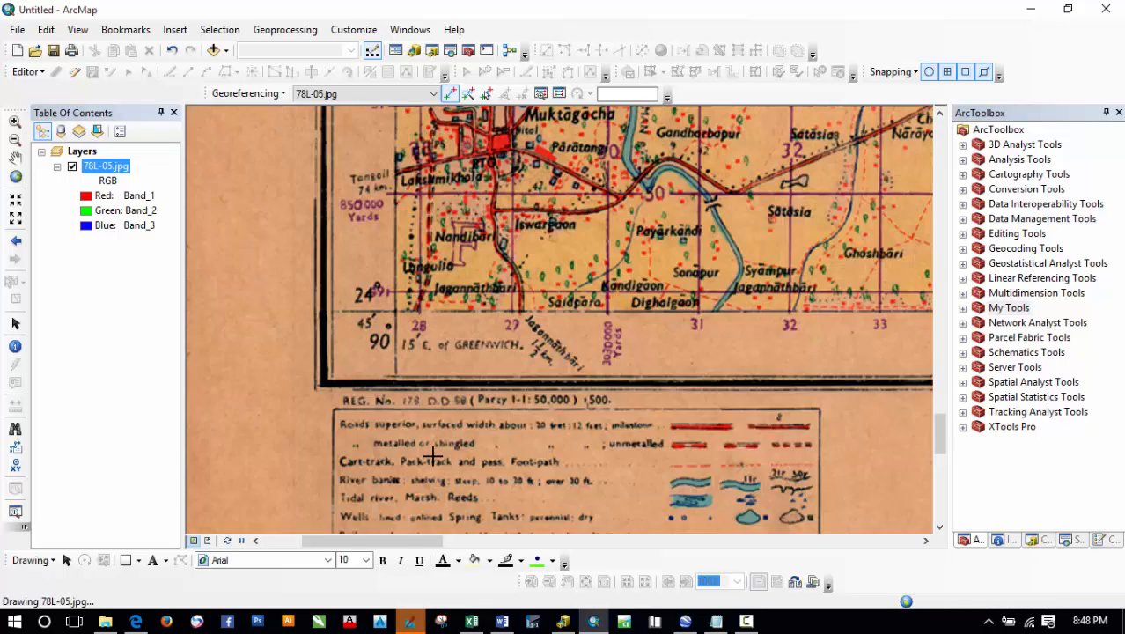
{"action": "scroll", "coordinate": [395, 315], "scroll_direction": "up", "scroll_amount": 5}
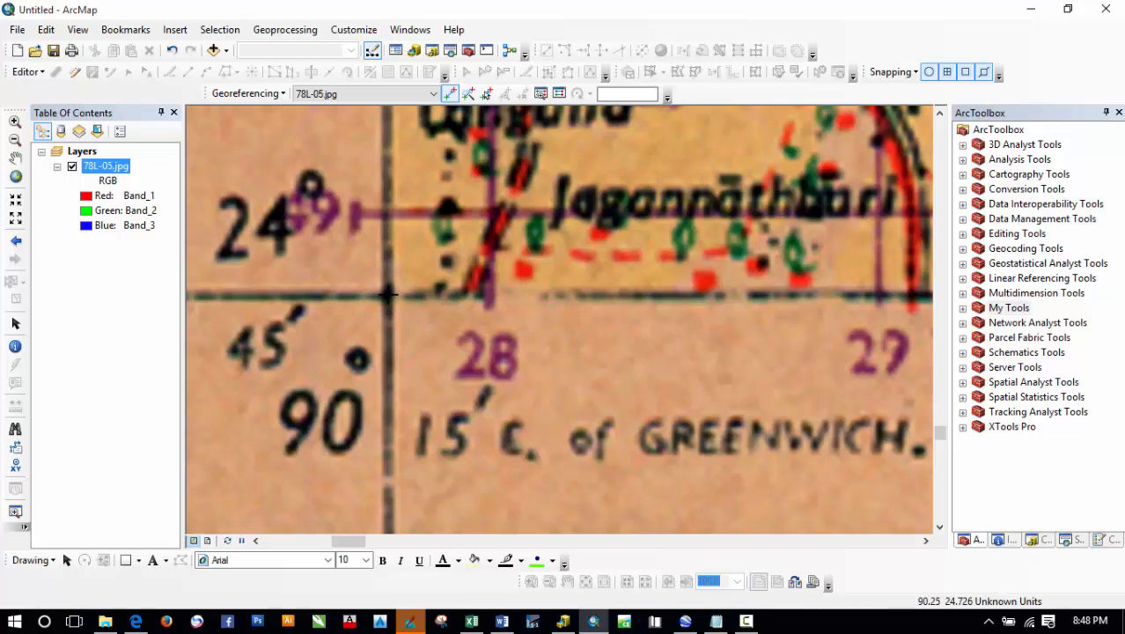
{"action": "left_click", "coordinate": [388, 293]}
Step: Set the lower-left control point's coordinates to X 90.25 and Y 24.75, checking the LL row in Excel
{"action": "right_click", "coordinate": [435, 237]}
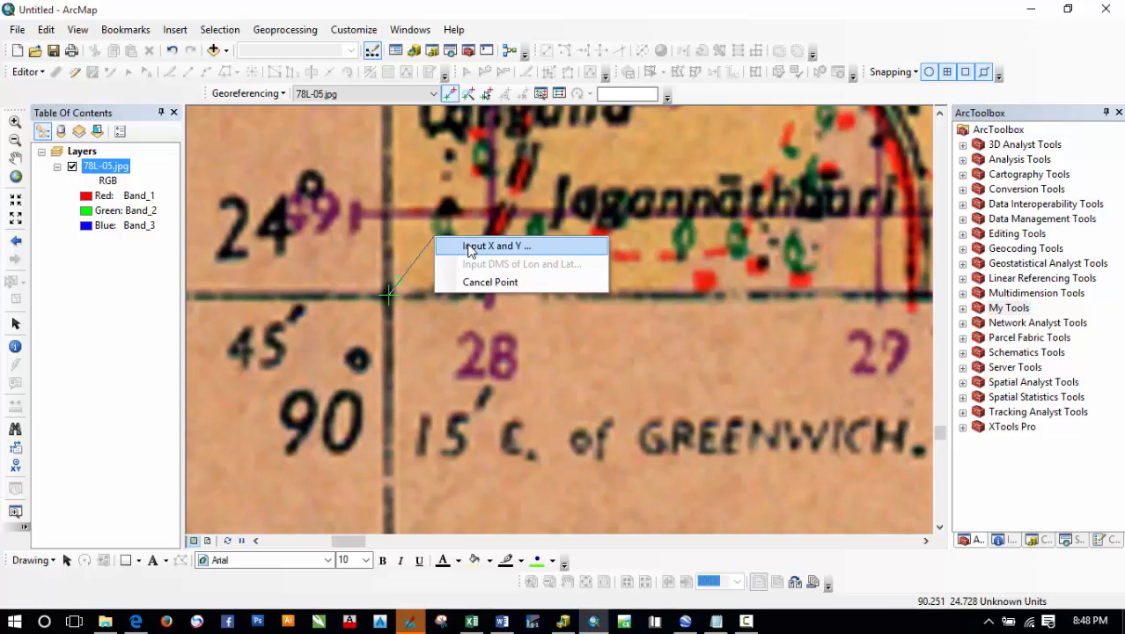
{"action": "left_click", "coordinate": [468, 248]}
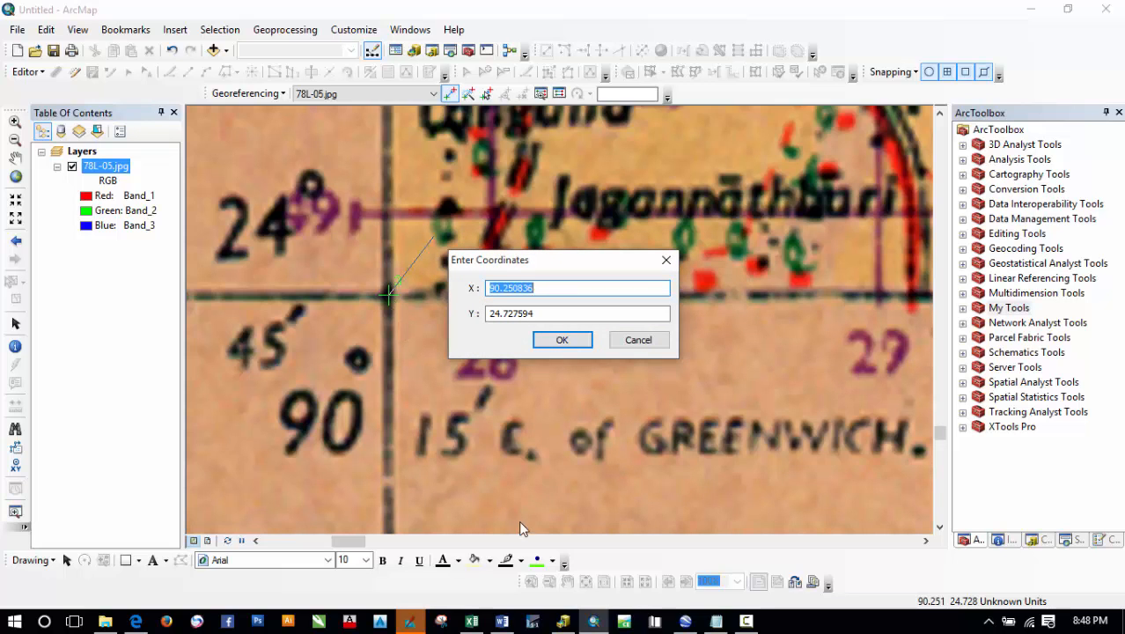
{"action": "left_click", "coordinate": [472, 621]}
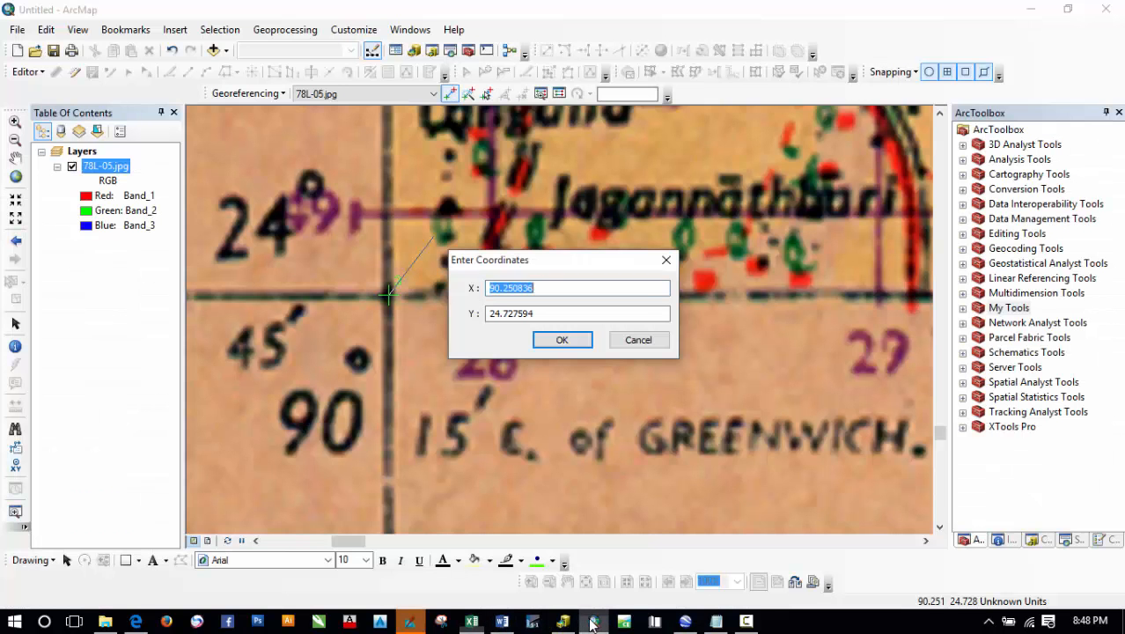
{"action": "left_click", "coordinate": [593, 621]}
{"action": "left_click", "coordinate": [546, 289]}
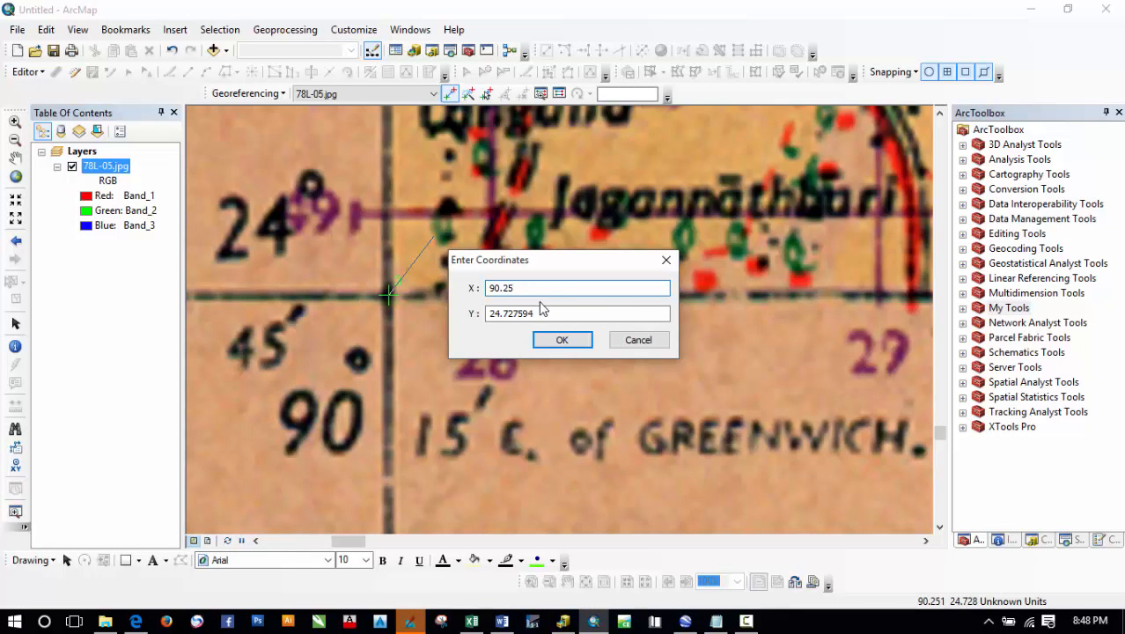
{"action": "left_click", "coordinate": [542, 313]}
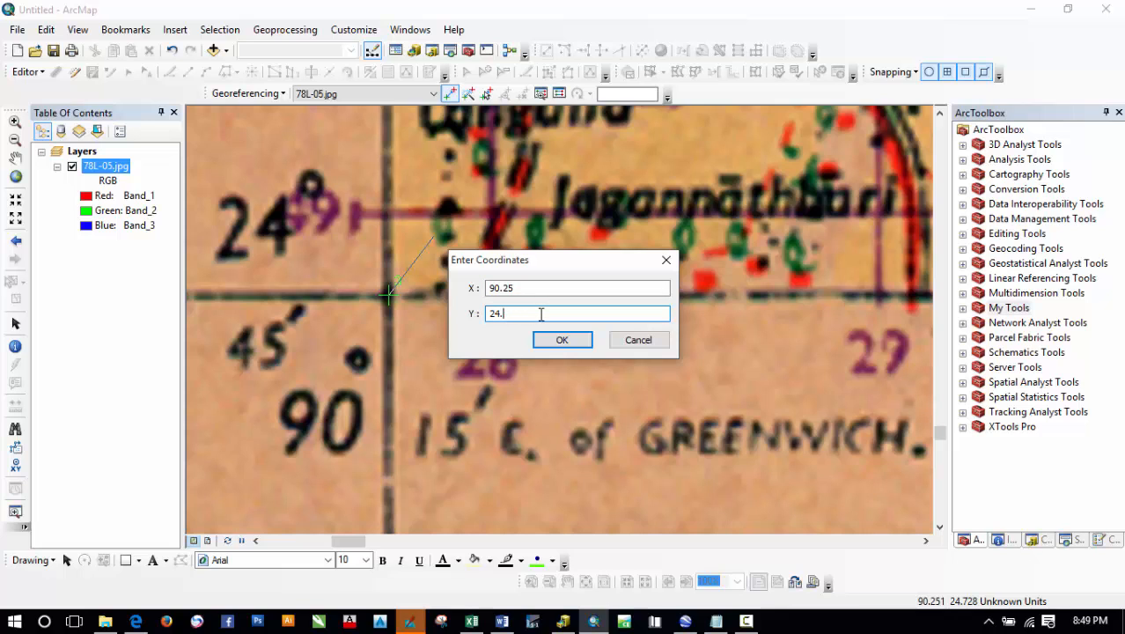
{"action": "left_click", "coordinate": [562, 342]}
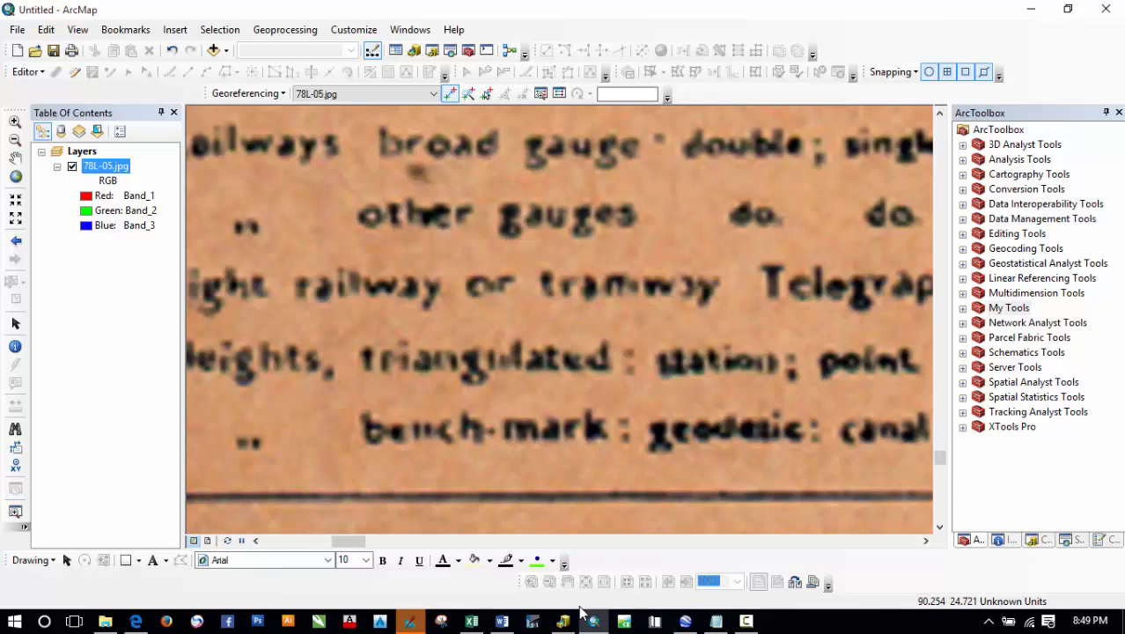
Step: Check the coordinates in the Excel workbook and place the fourth control point on the map's lower-right grid intersection, at 90°30' and 24°45'
{"action": "left_click", "coordinate": [472, 621]}
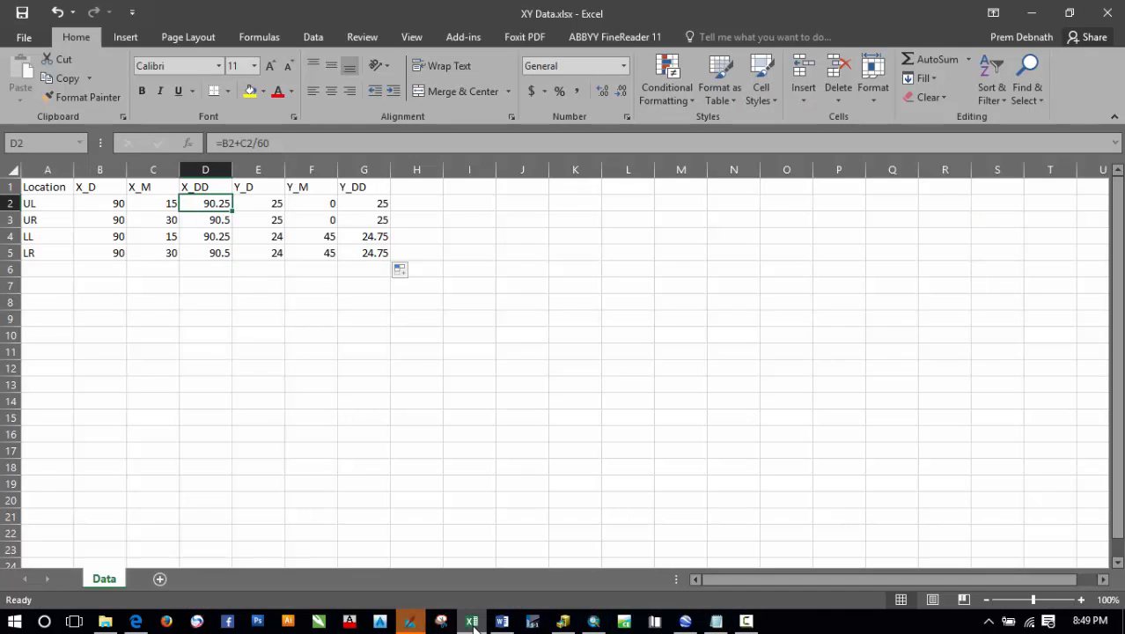
{"action": "left_click", "coordinate": [473, 622]}
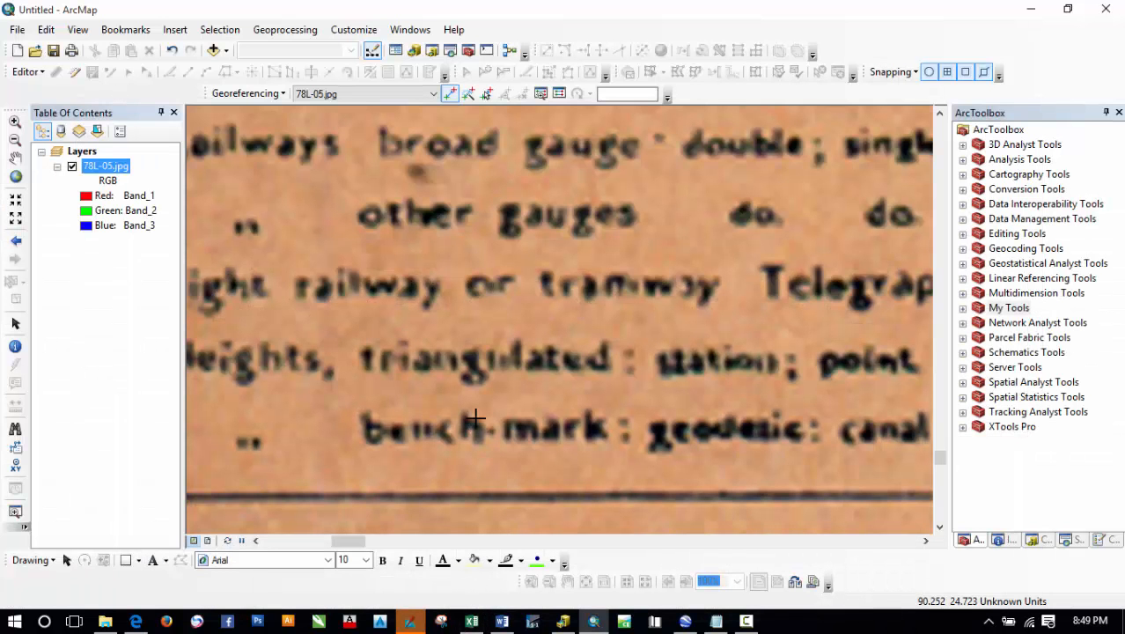
{"action": "scroll", "coordinate": [475, 419], "scroll_direction": "up", "scroll_amount": 4}
{"action": "left_click_drag", "start_coordinate": [518, 299], "coordinate": [435, 518]}
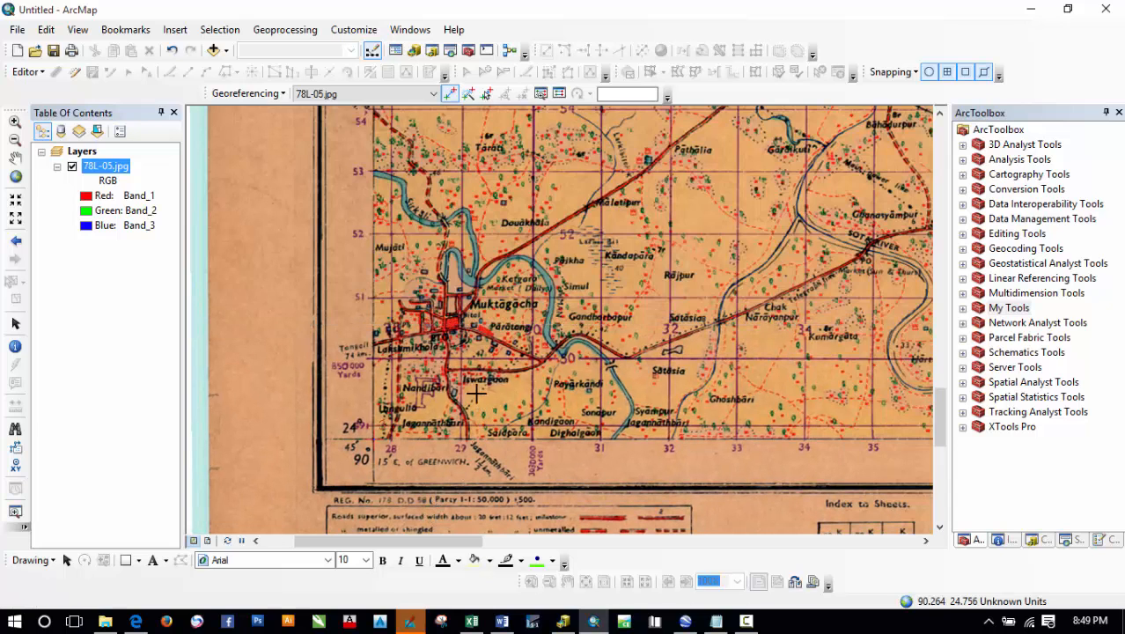
{"action": "left_click_drag", "start_coordinate": [724, 433], "coordinate": [664, 396]}
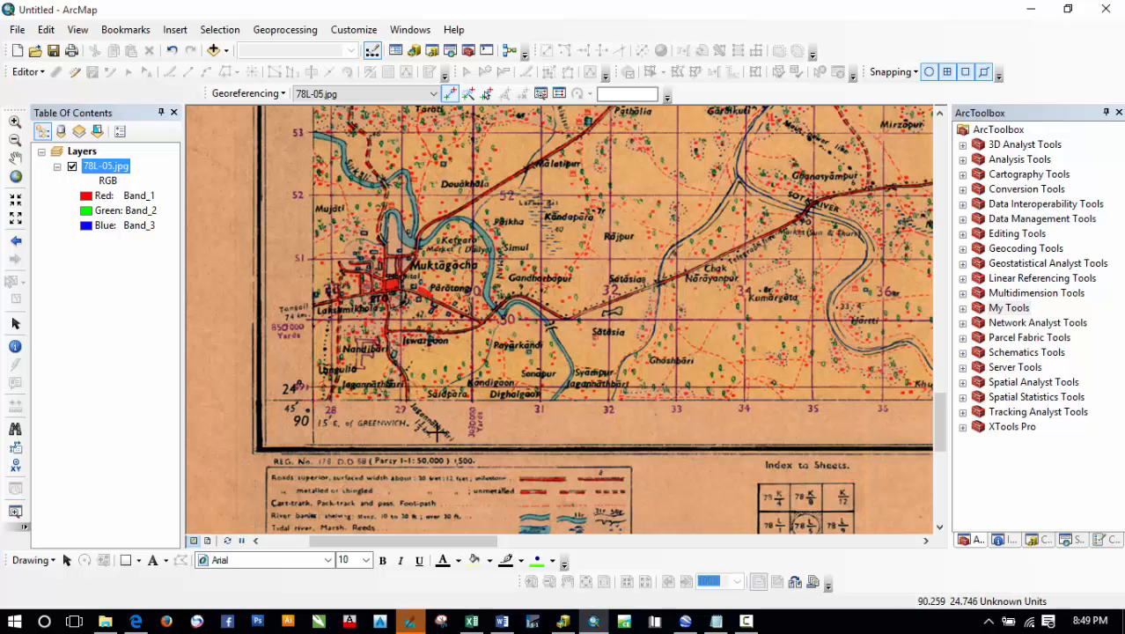
{"action": "scroll", "coordinate": [460, 428], "scroll_direction": "up", "scroll_amount": 5}
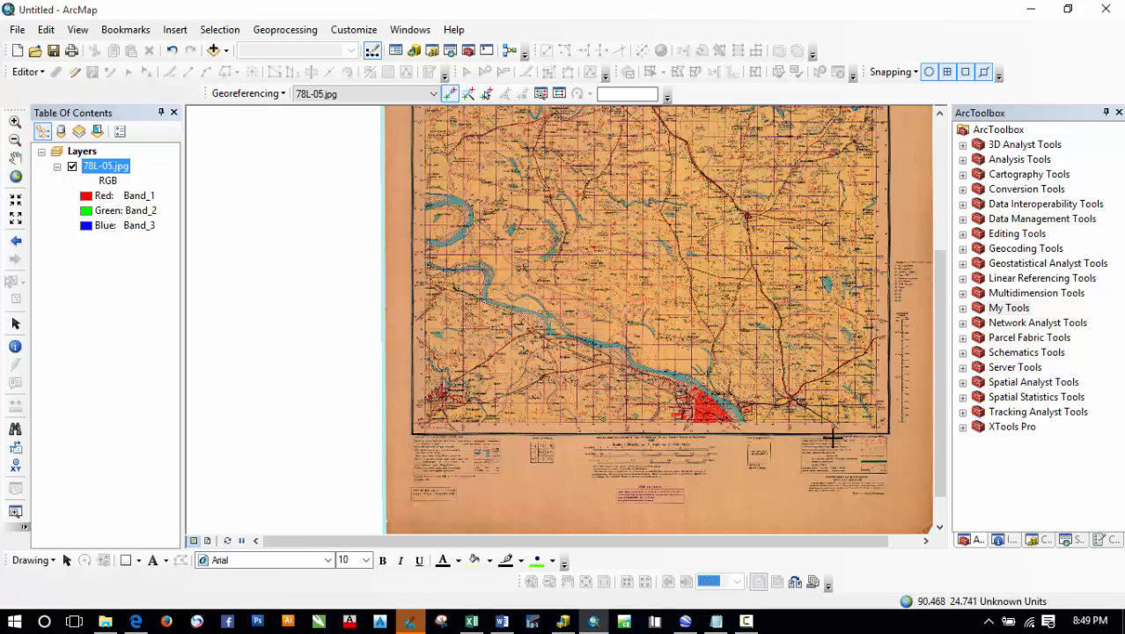
{"action": "left_click_drag", "start_coordinate": [832, 437], "coordinate": [590, 414]}
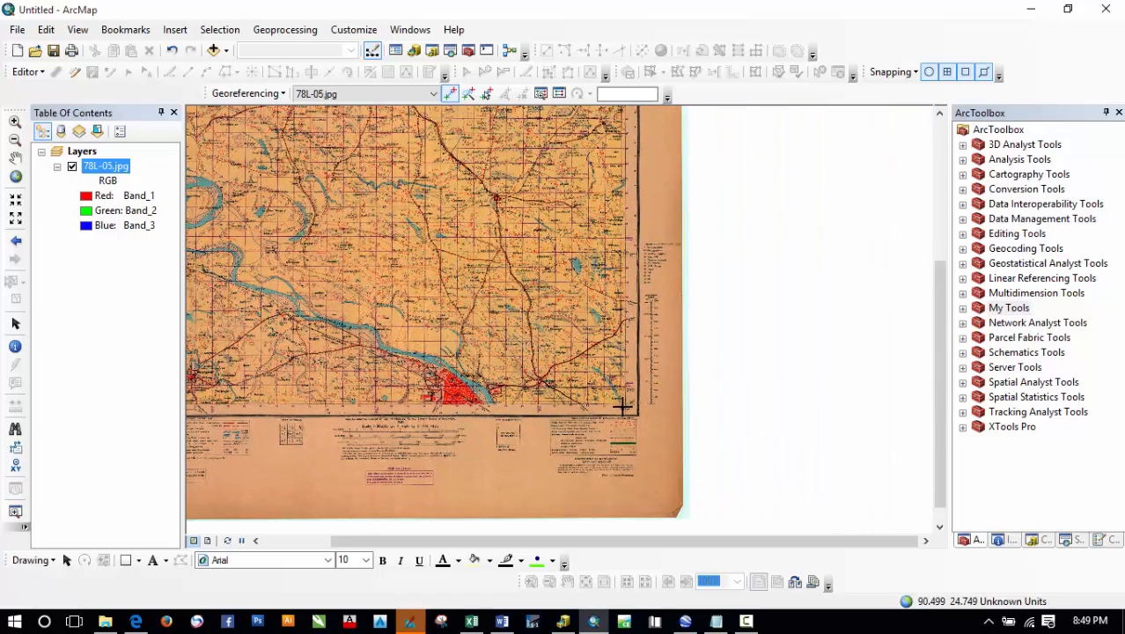
{"action": "scroll", "coordinate": [623, 404], "scroll_direction": "down", "scroll_amount": 2}
{"action": "scroll", "coordinate": [626, 404], "scroll_direction": "down", "scroll_amount": 3}
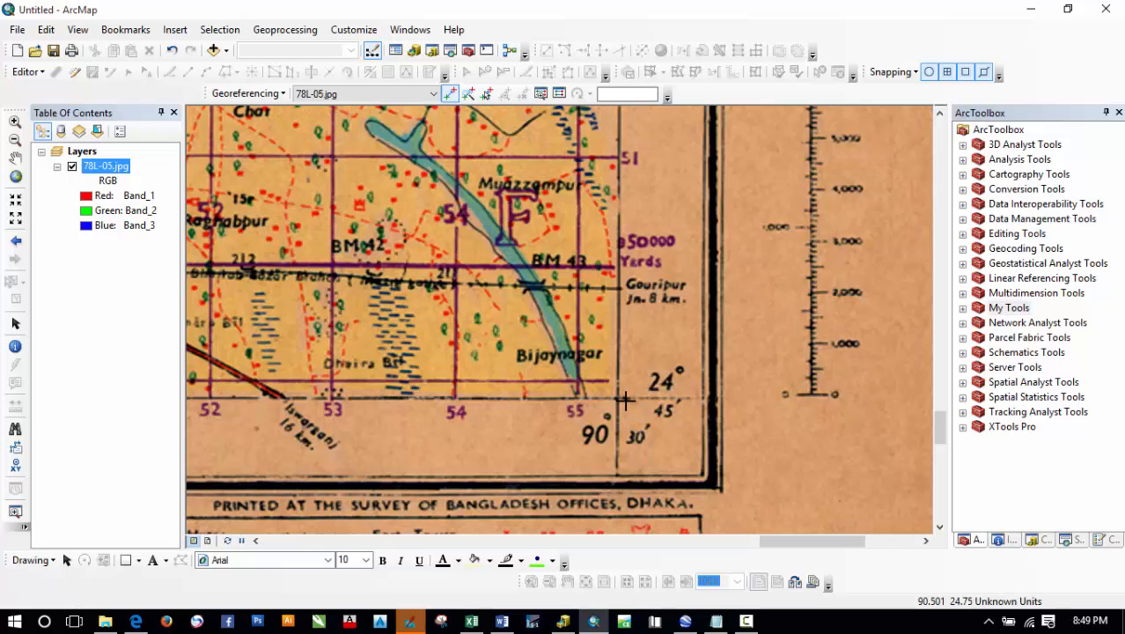
{"action": "scroll", "coordinate": [621, 397], "scroll_direction": "down", "scroll_amount": 2}
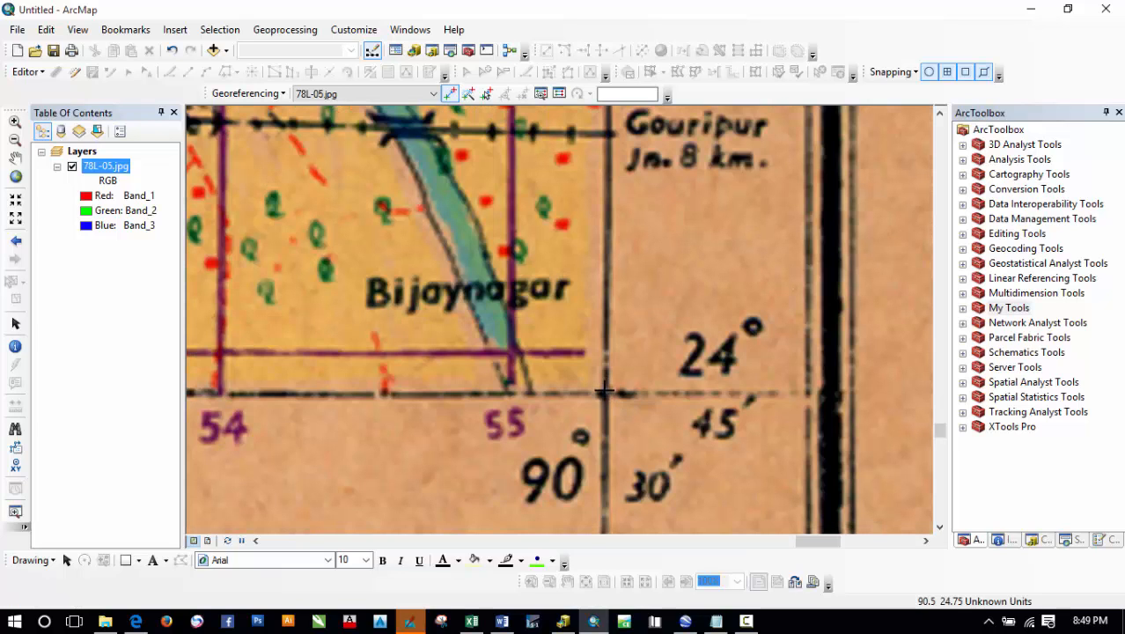
{"action": "left_click", "coordinate": [606, 393]}
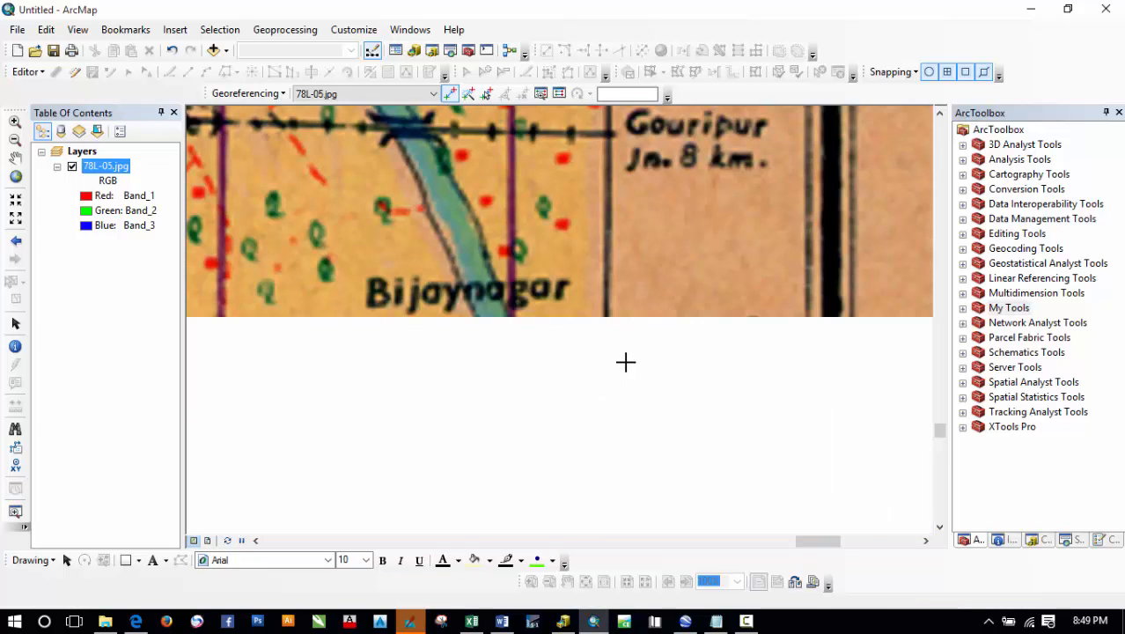
Step: Set the lower-right control point's coordinates to X 90.50 and Y 24.75, checking the LR row in Excel
{"action": "right_click", "coordinate": [636, 335]}
{"action": "left_click", "coordinate": [657, 344]}
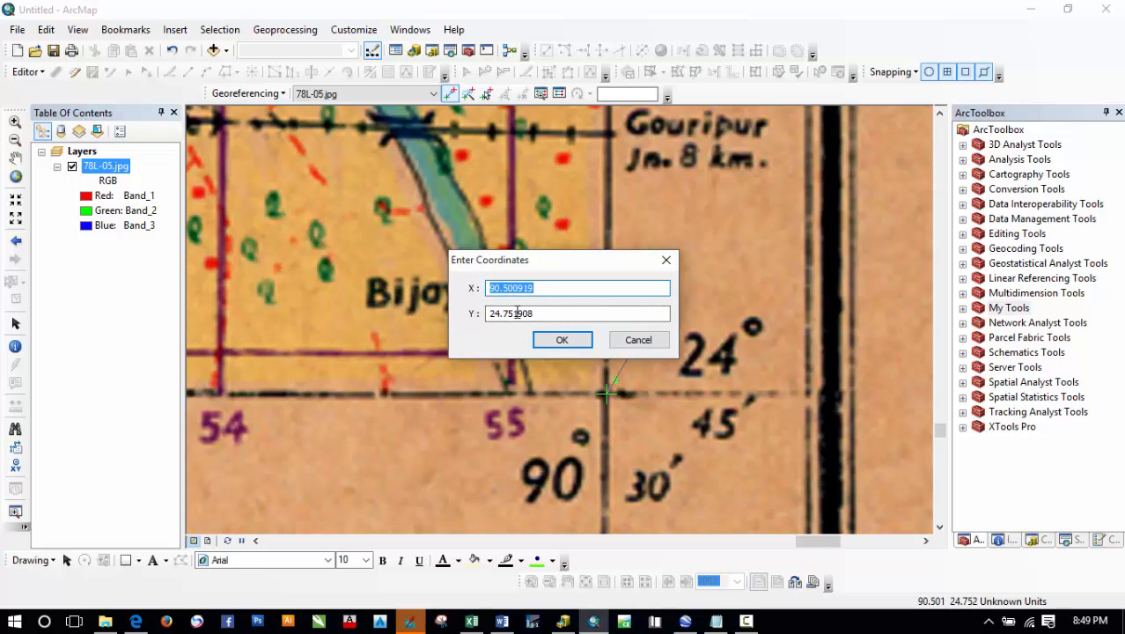
{"action": "left_click", "coordinate": [545, 288]}
{"action": "left_click", "coordinate": [546, 319]}
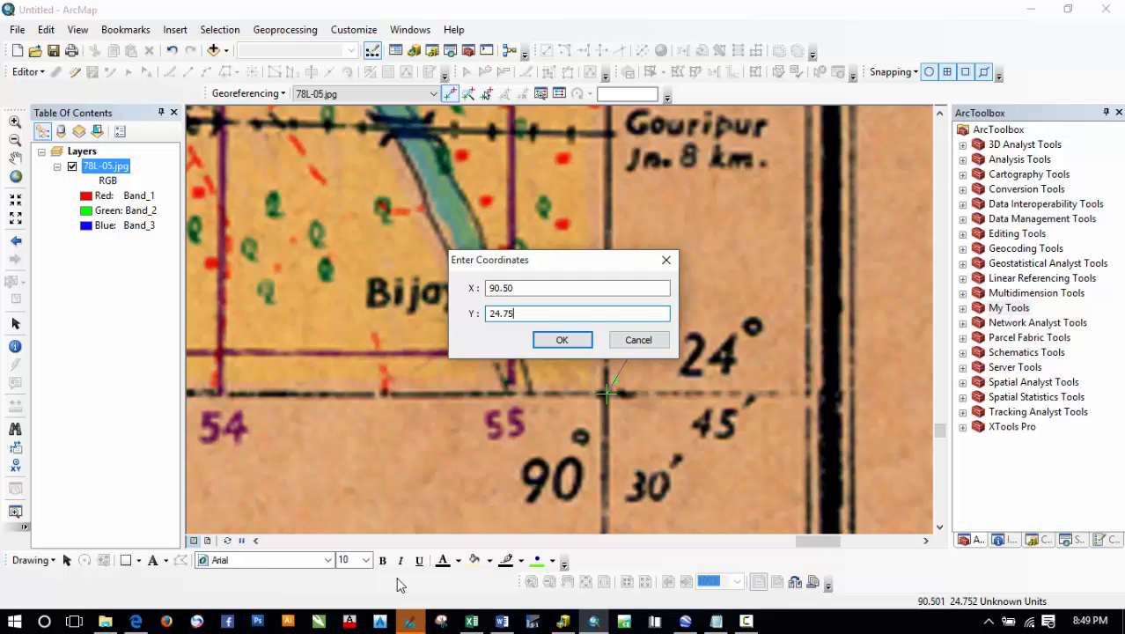
{"action": "left_click", "coordinate": [472, 622]}
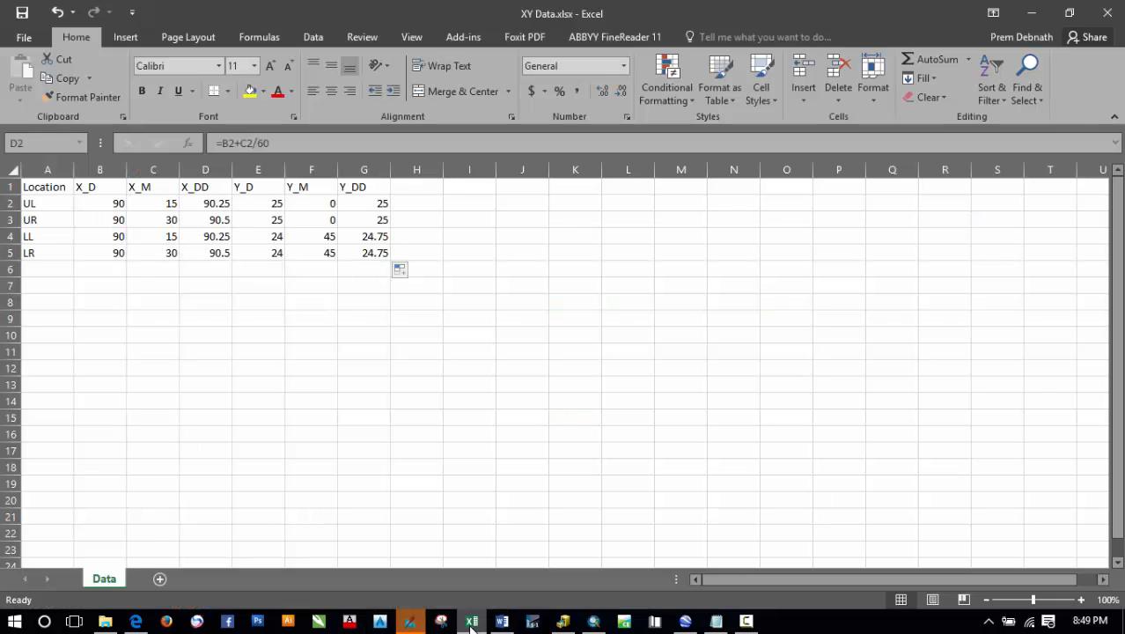
{"action": "left_click", "coordinate": [472, 623]}
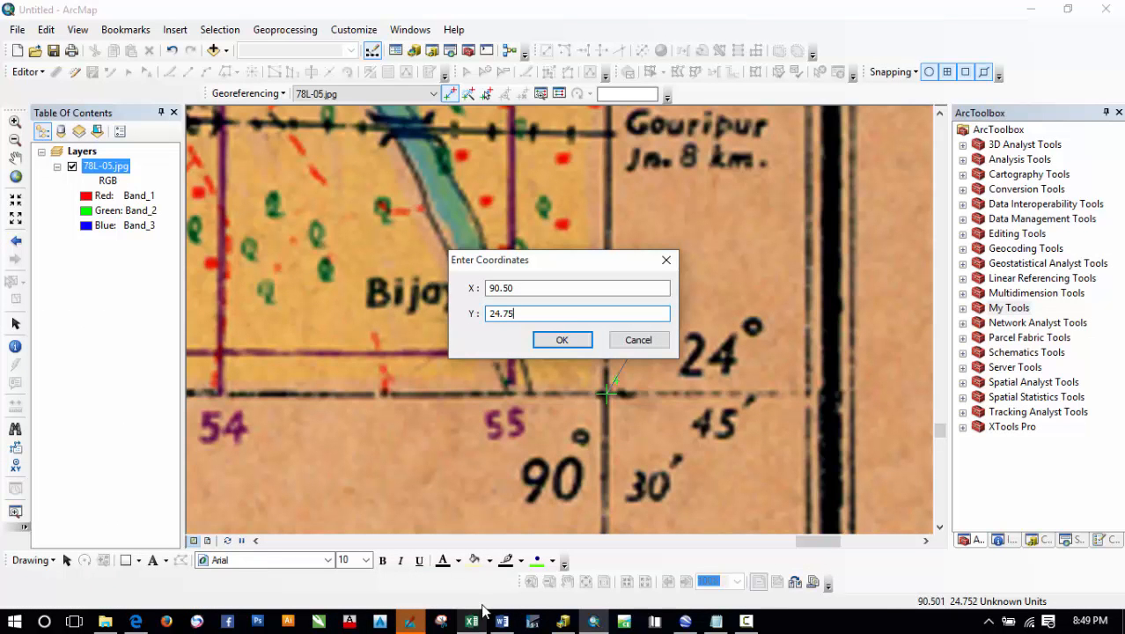
{"action": "left_click", "coordinate": [555, 340]}
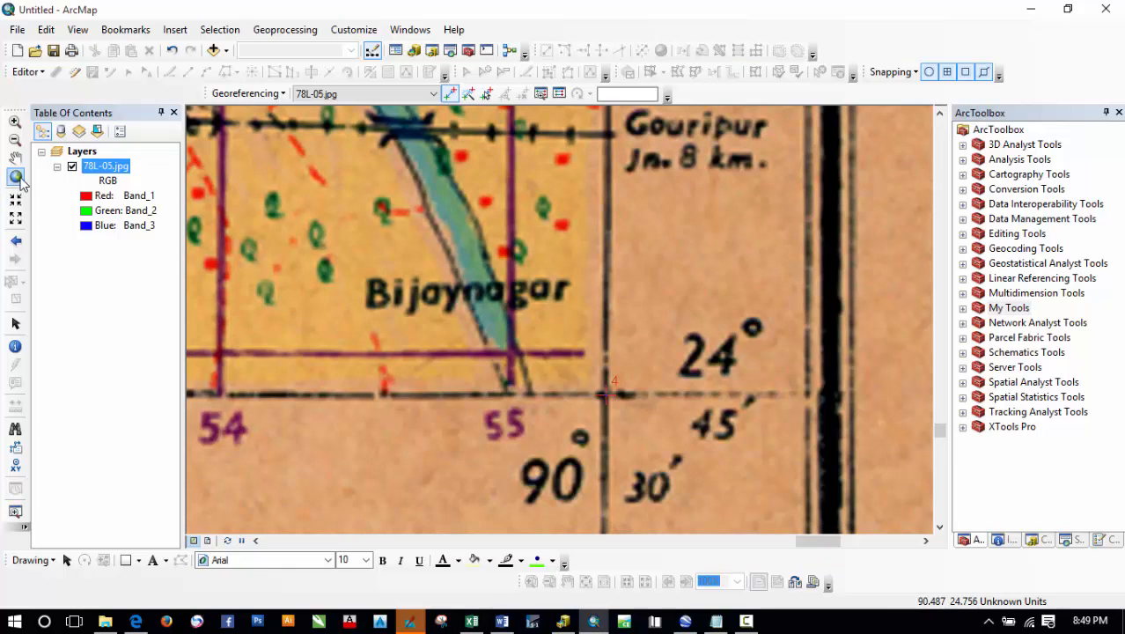
{"action": "left_click", "coordinate": [16, 176]}
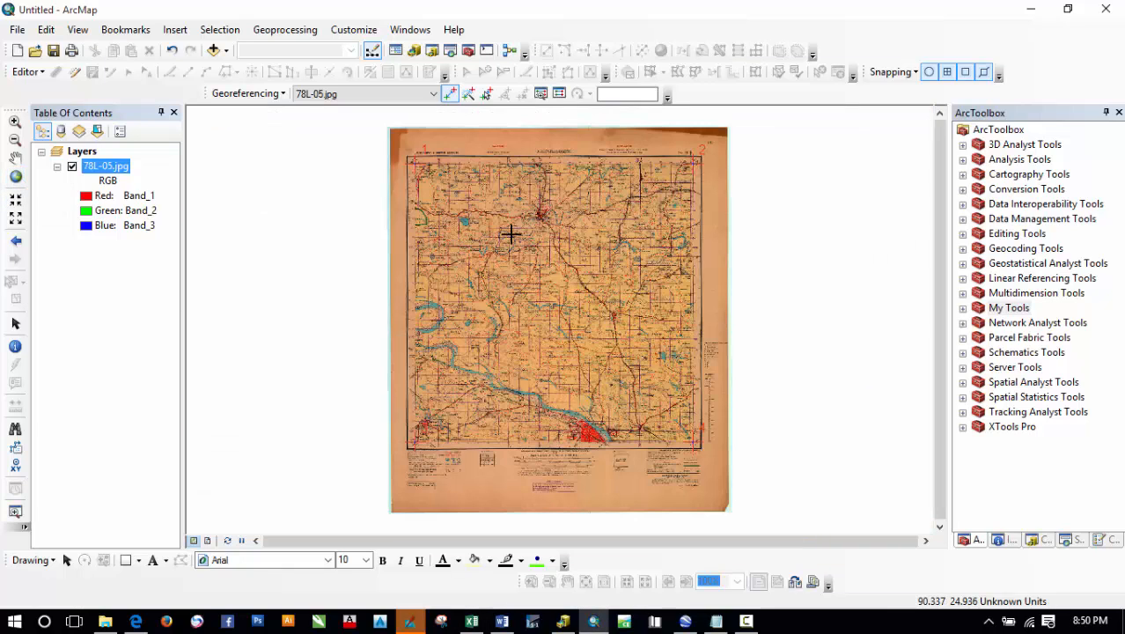
{"action": "left_click", "coordinate": [255, 95]}
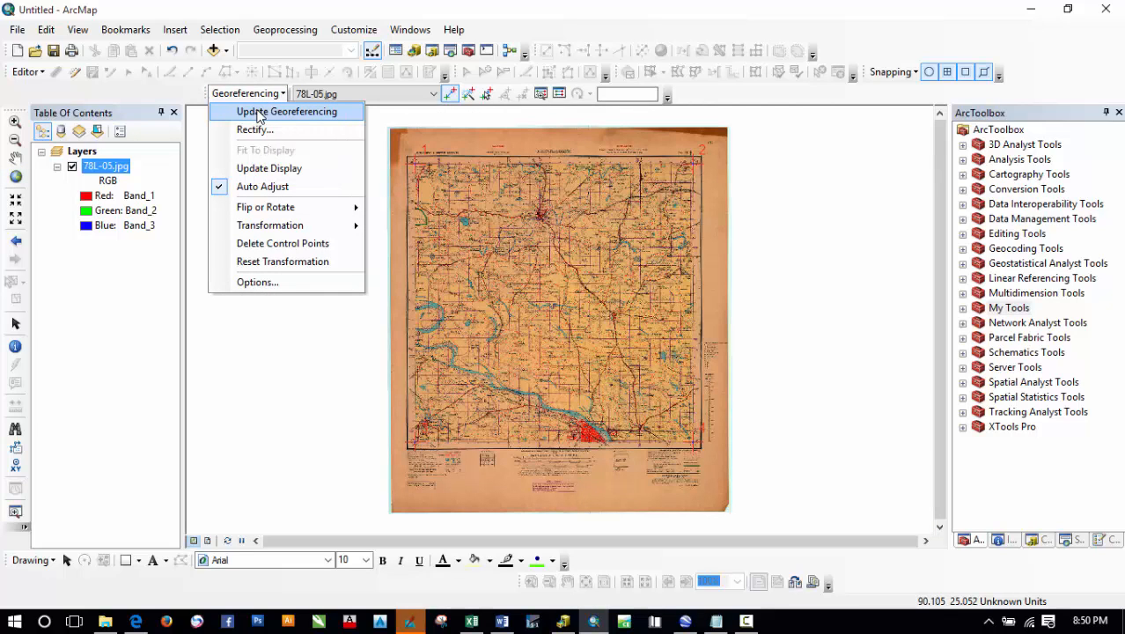
{"action": "left_click", "coordinate": [186, 97]}
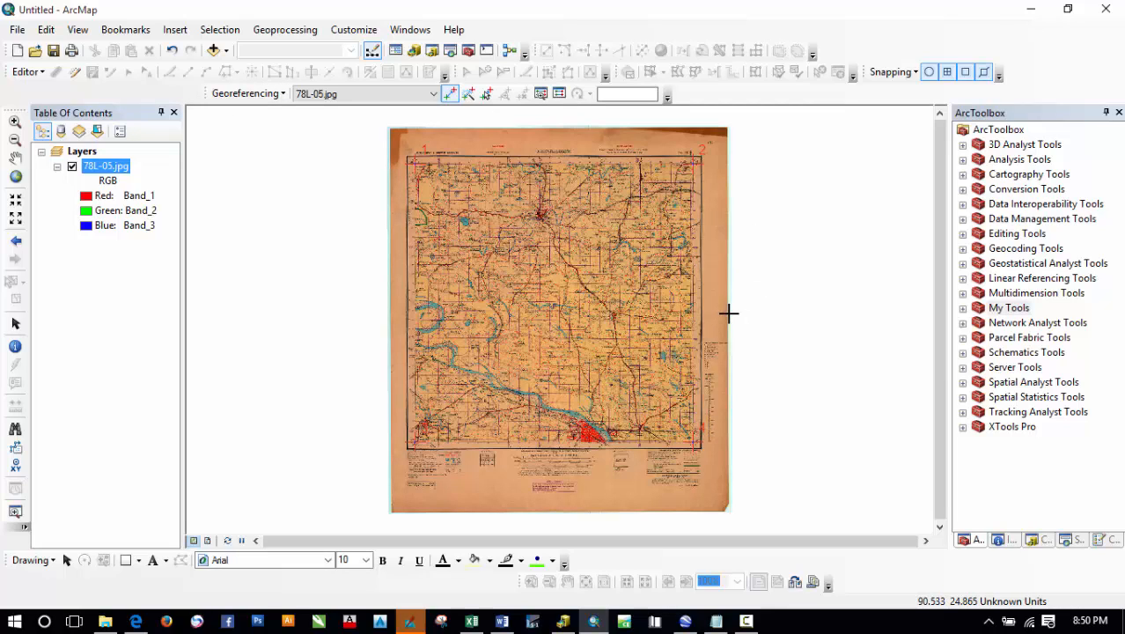
{"action": "left_click", "coordinate": [352, 249]}
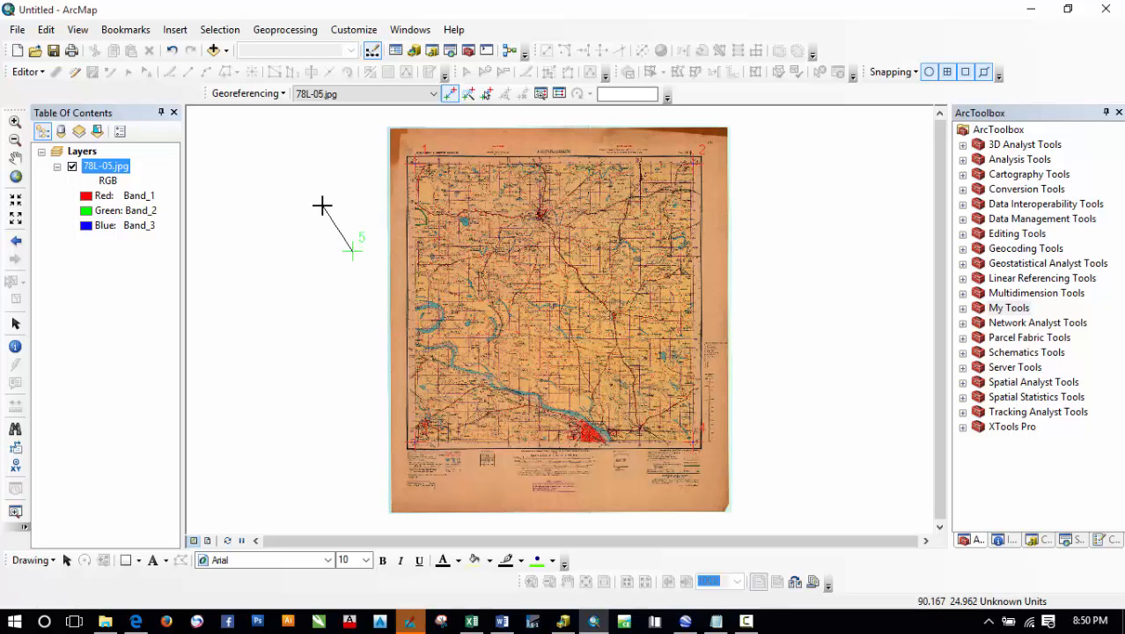
{"action": "right_click", "coordinate": [321, 205]}
{"action": "left_click", "coordinate": [383, 254]}
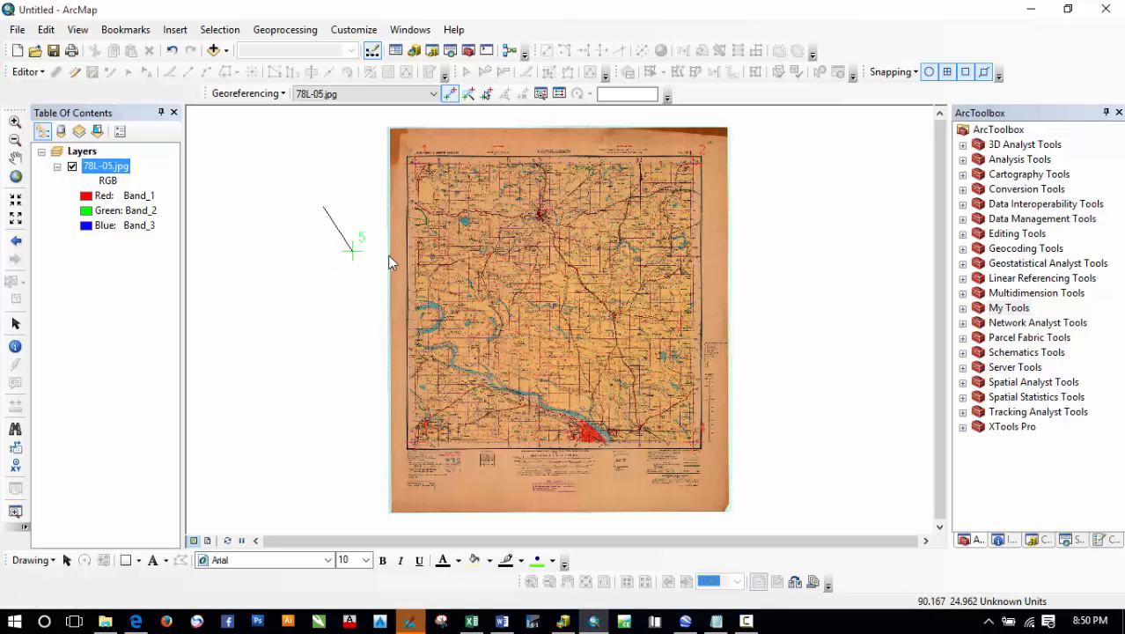
{"action": "right_click", "coordinate": [291, 212]}
{"action": "left_click", "coordinate": [284, 186]}
{"action": "left_click", "coordinate": [286, 185]}
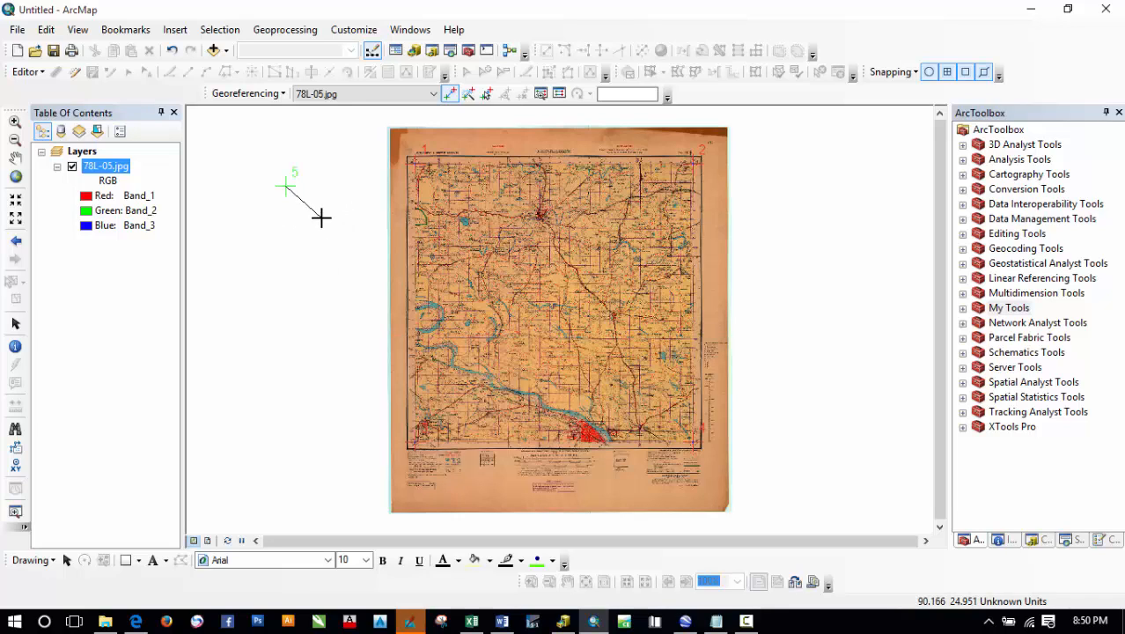
{"action": "right_click", "coordinate": [321, 217]}
{"action": "left_click", "coordinate": [359, 262]}
Step: Open the link table beside the map and view links 1 to 4 one by one to check their placement at the grid corners
{"action": "left_click", "coordinate": [558, 94]}
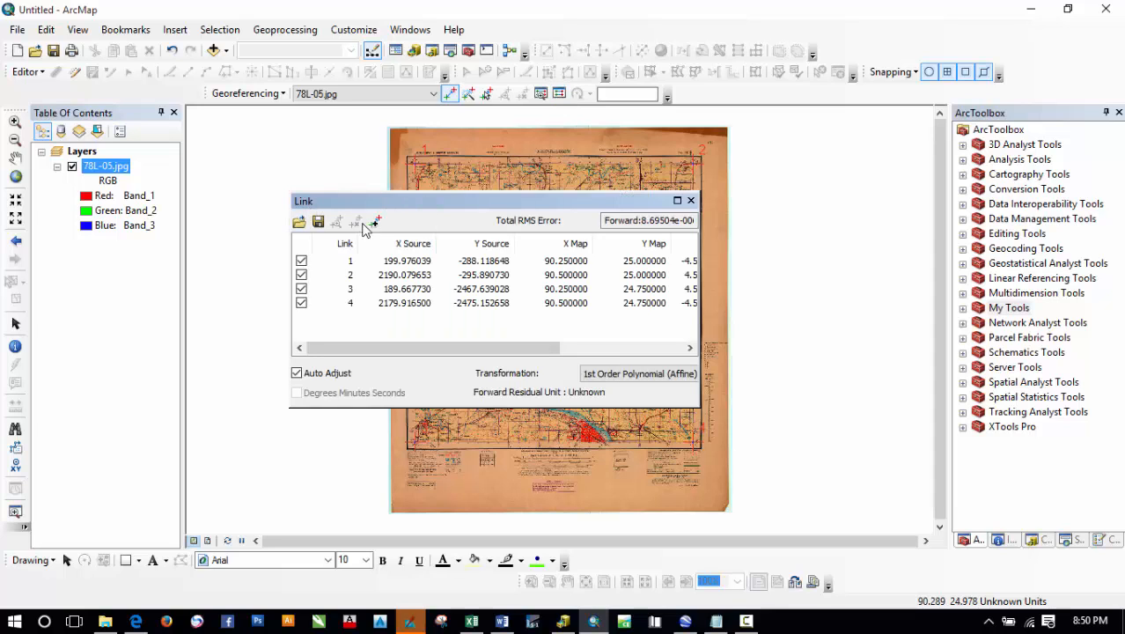
{"action": "left_click_drag", "start_coordinate": [627, 204], "coordinate": [828, 197]}
{"action": "left_click", "coordinate": [859, 252]}
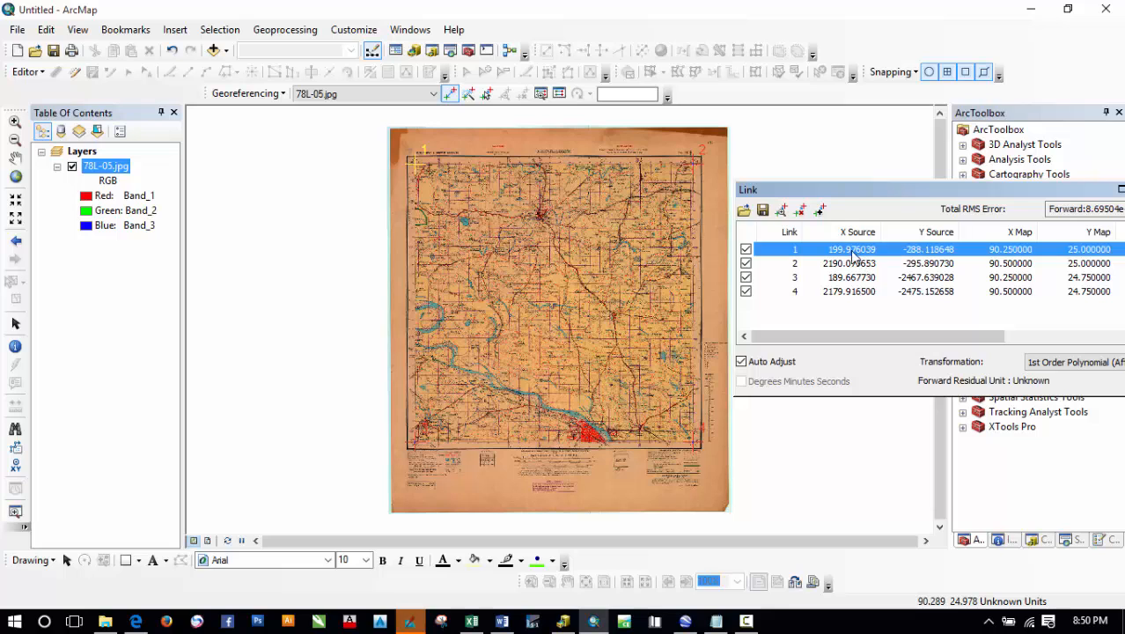
{"action": "left_click", "coordinate": [781, 211]}
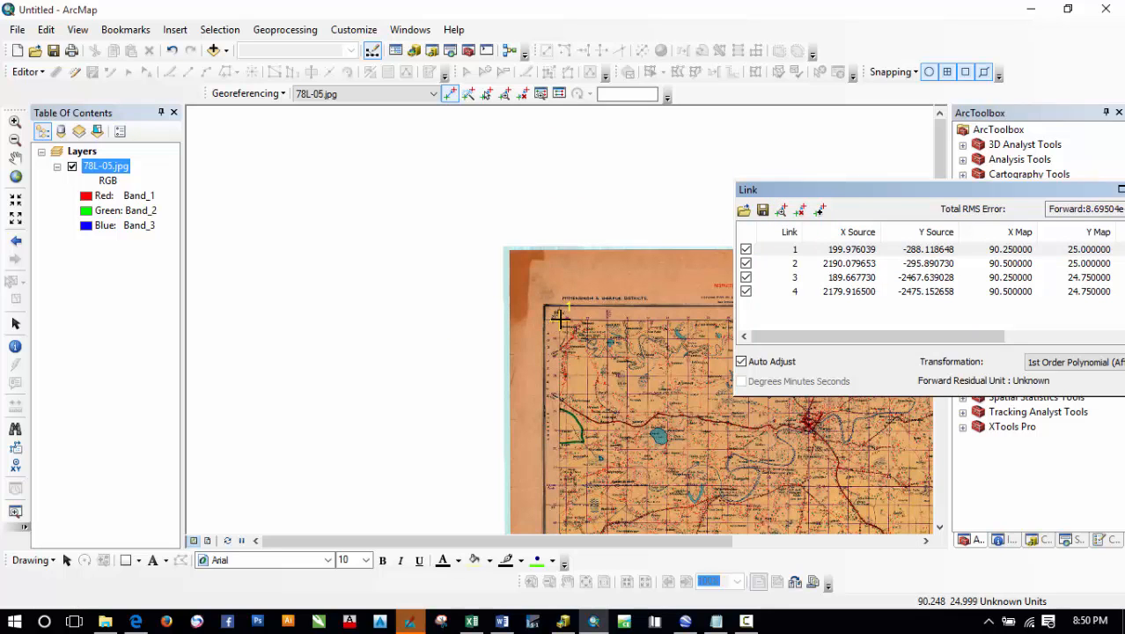
{"action": "left_click", "coordinate": [806, 264]}
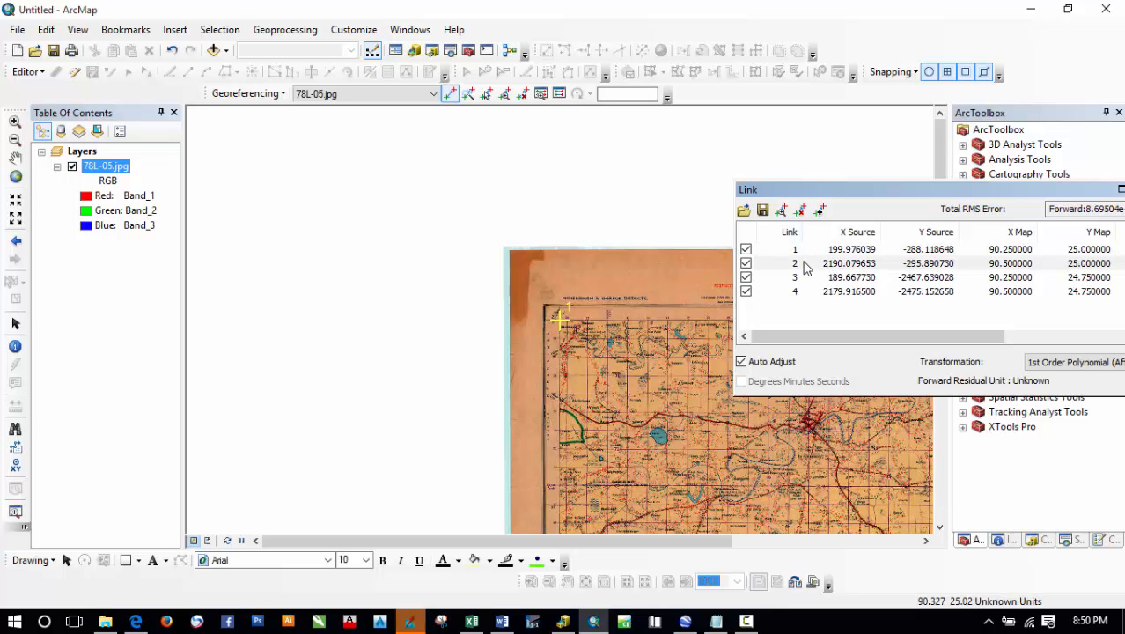
{"action": "left_click", "coordinate": [781, 211]}
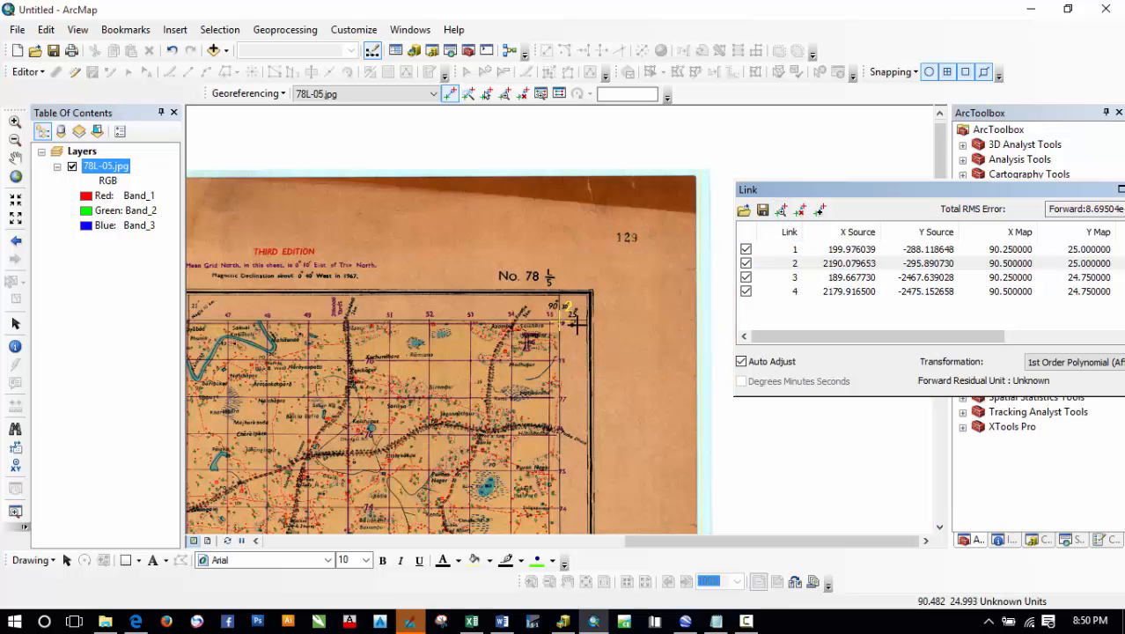
{"action": "left_click", "coordinate": [797, 277]}
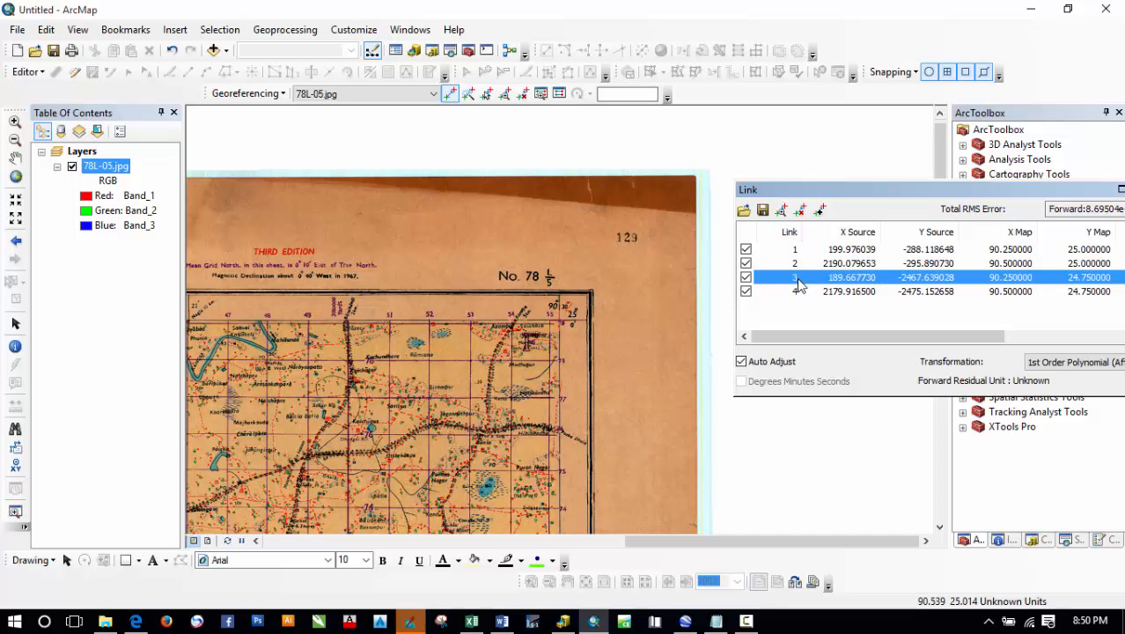
{"action": "left_click", "coordinate": [780, 211]}
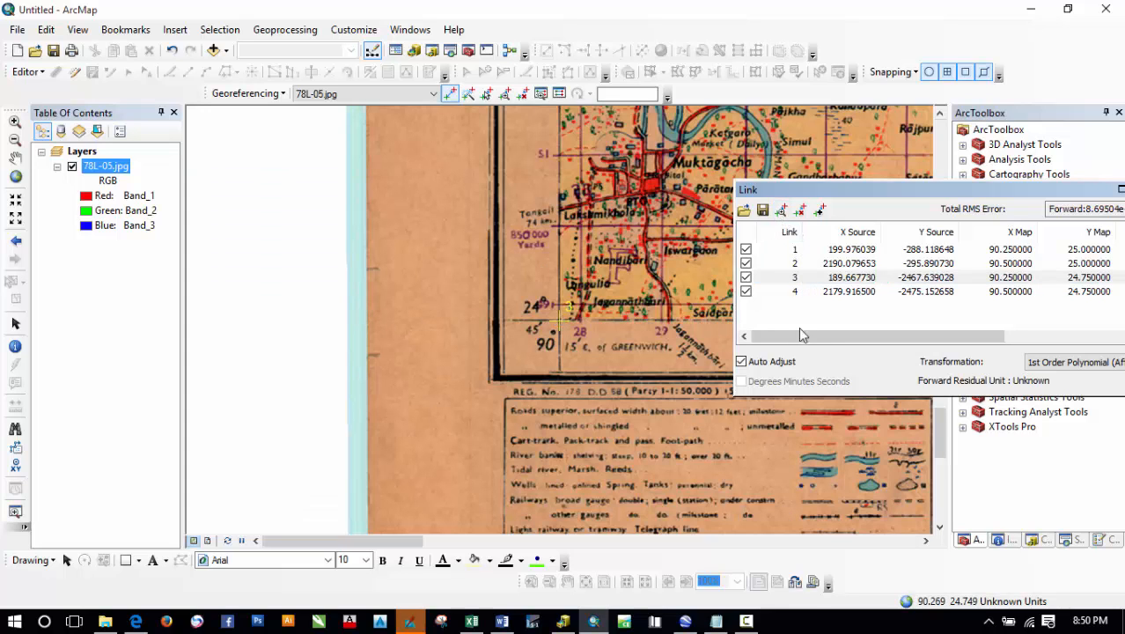
{"action": "left_click", "coordinate": [822, 291]}
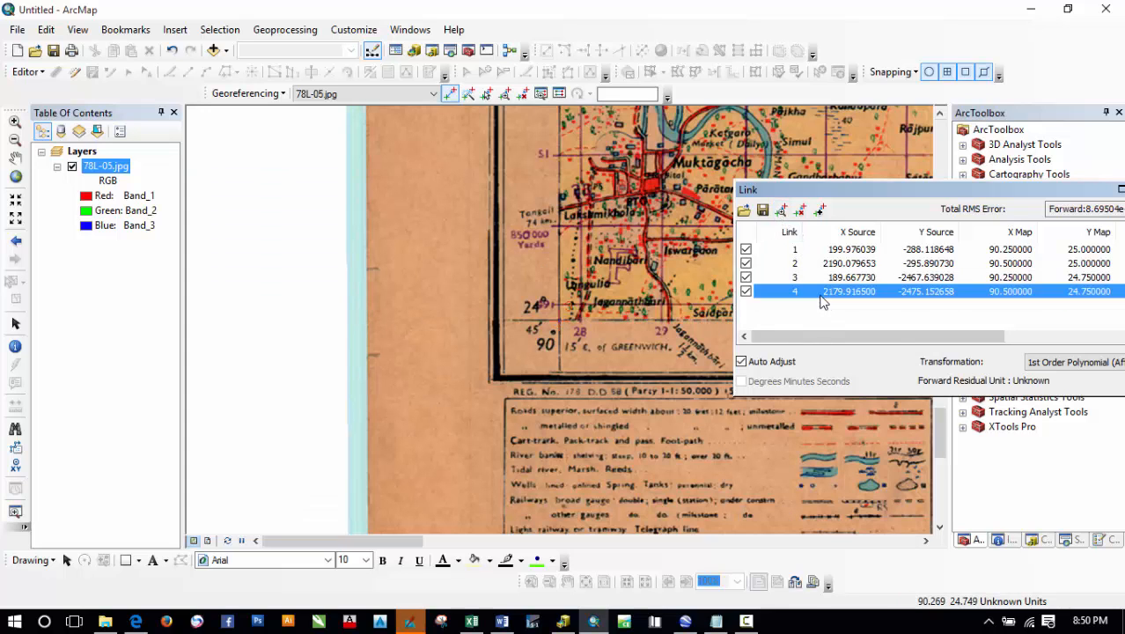
{"action": "left_click", "coordinate": [781, 212]}
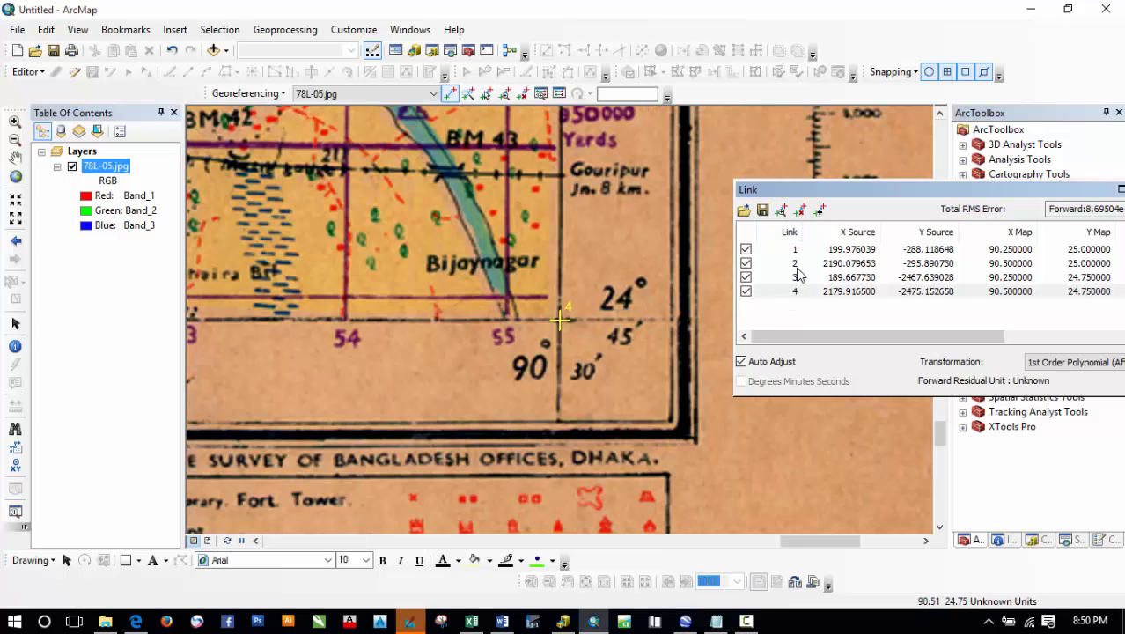
{"action": "left_click", "coordinate": [802, 293]}
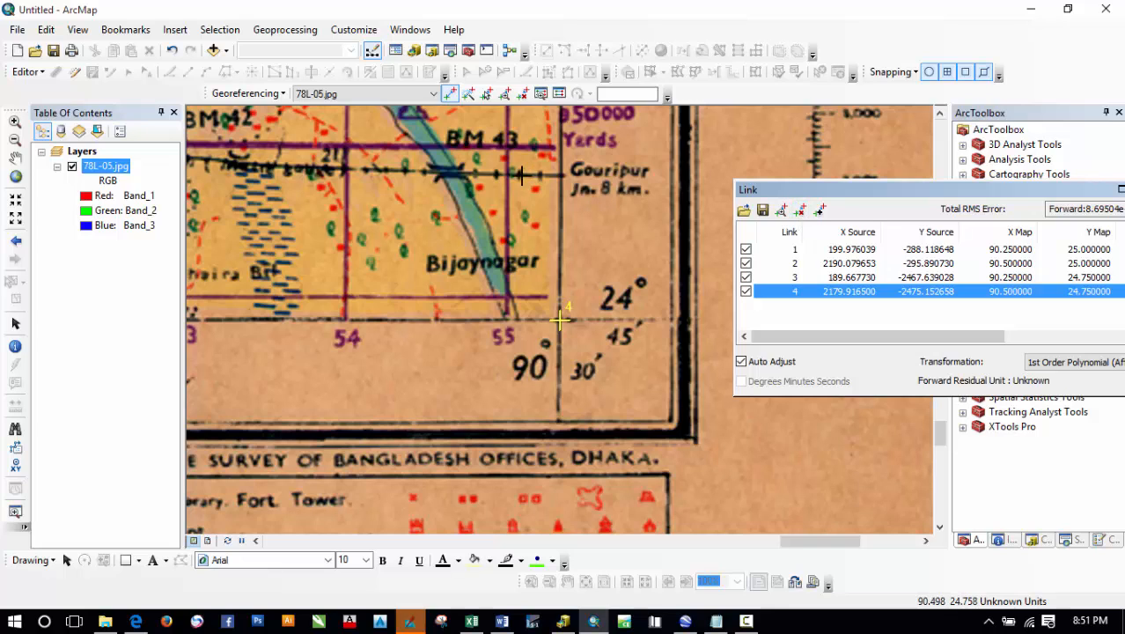
Step: Update the georeferencing of 78L-05.jpg, close the link table and show the full map extent
{"action": "left_click", "coordinate": [254, 94]}
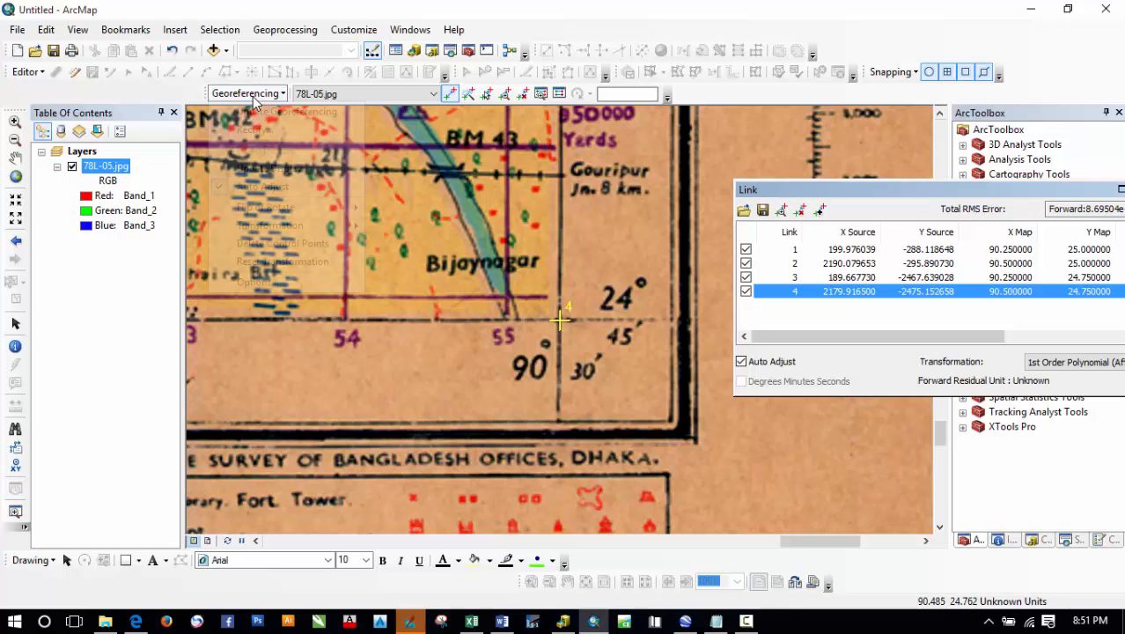
{"action": "left_click", "coordinate": [261, 111]}
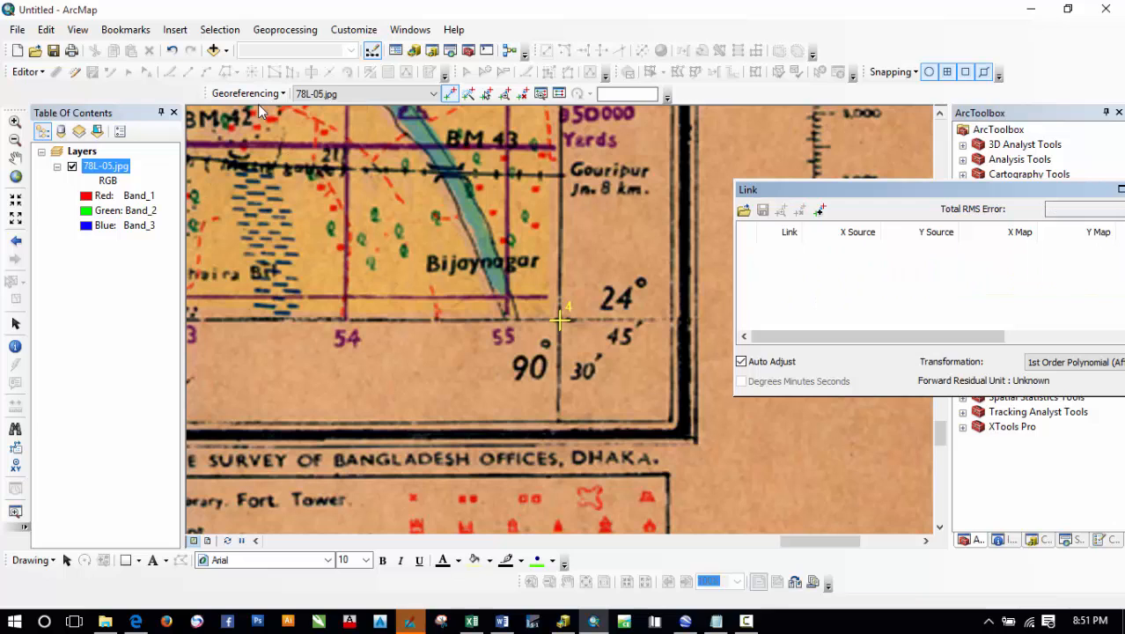
{"action": "left_click_drag", "start_coordinate": [964, 198], "coordinate": [663, 195]}
{"action": "left_click", "coordinate": [838, 194]}
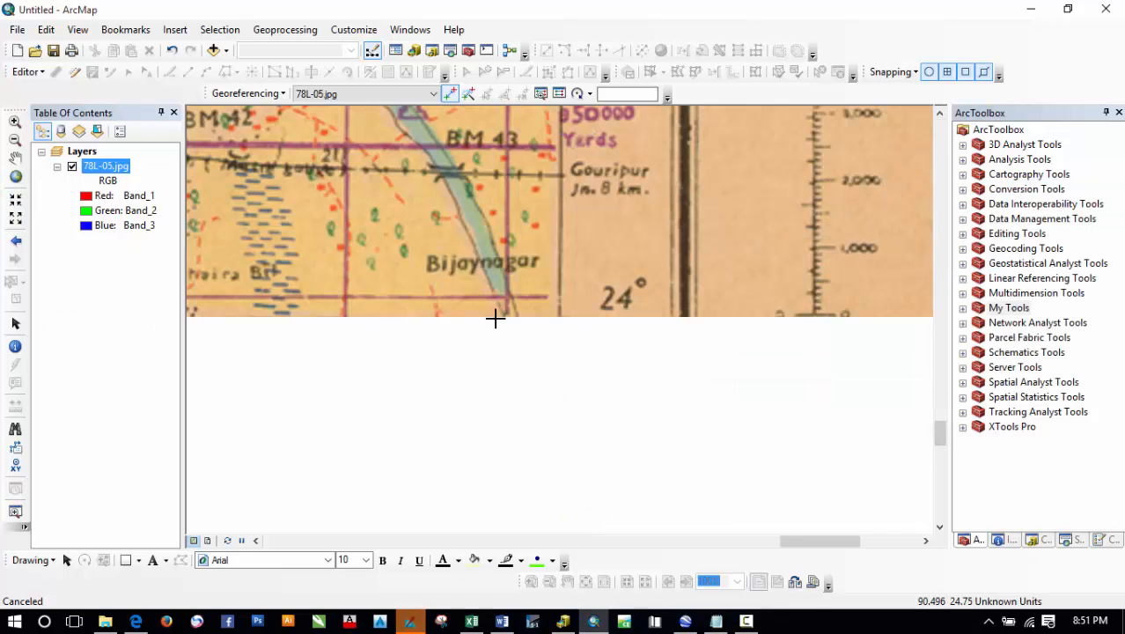
{"action": "left_click", "coordinate": [18, 177]}
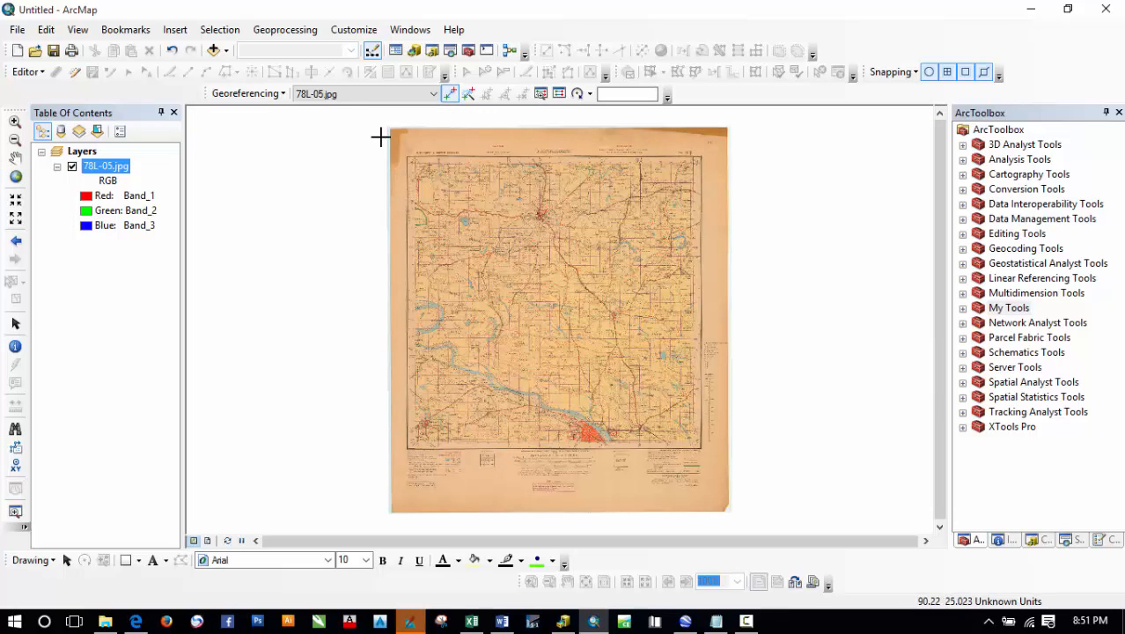
{"action": "left_click", "coordinate": [225, 51]}
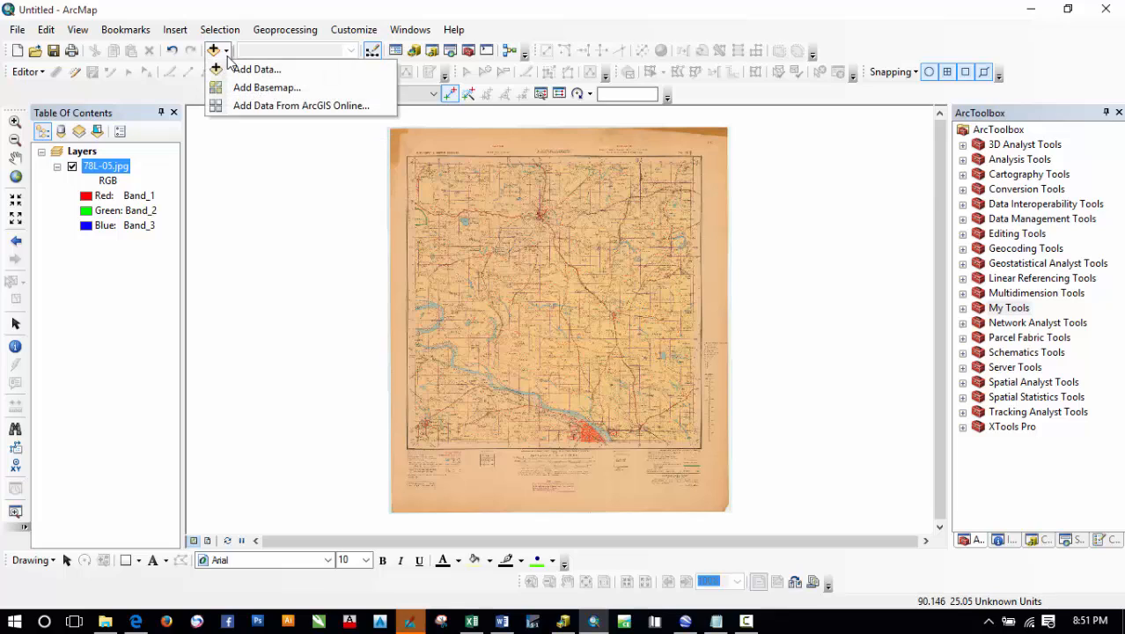
{"action": "left_click", "coordinate": [235, 88]}
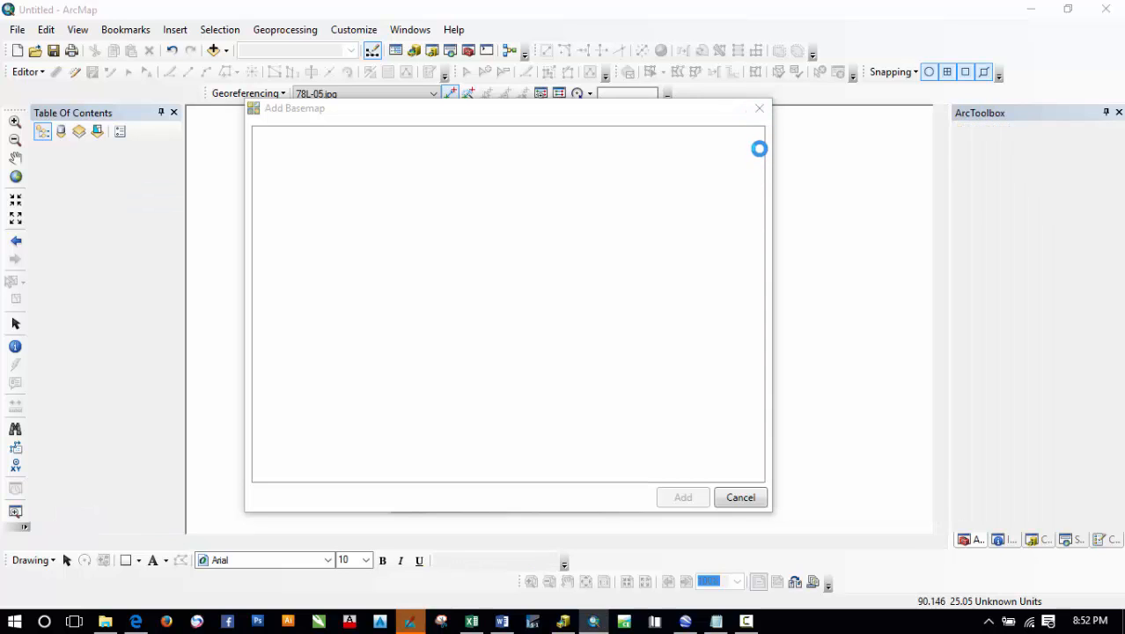
{"action": "left_click", "coordinate": [760, 110]}
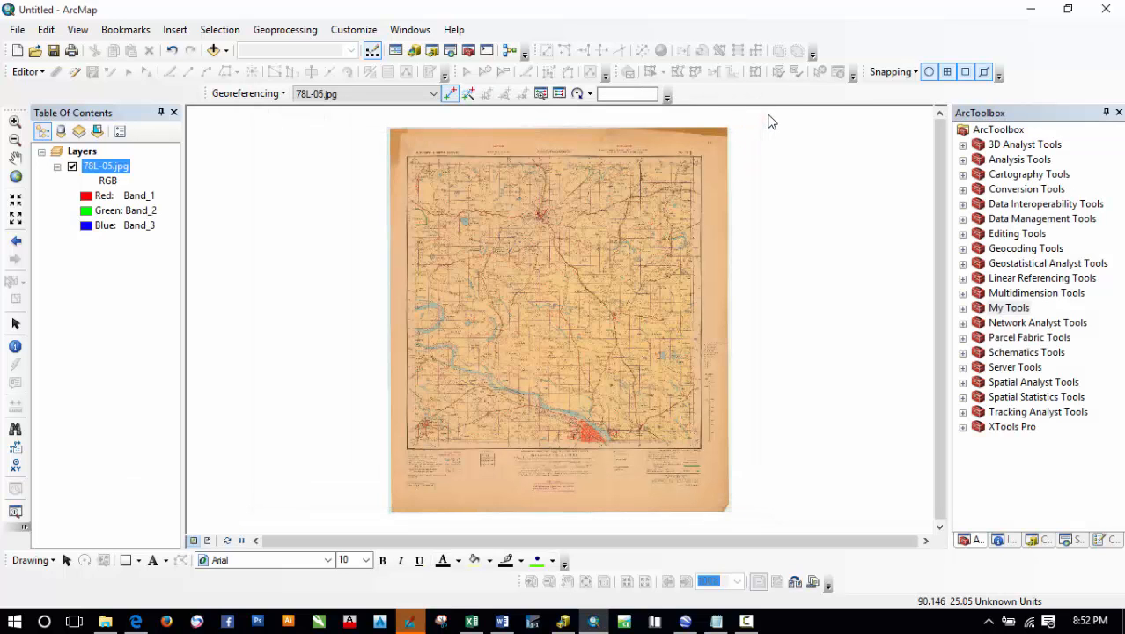
Step: Enable and dock ArcBruTile, and add its Bing Hybrid basemap beneath the 78L-05.jpg layer
{"action": "right_click", "coordinate": [853, 96]}
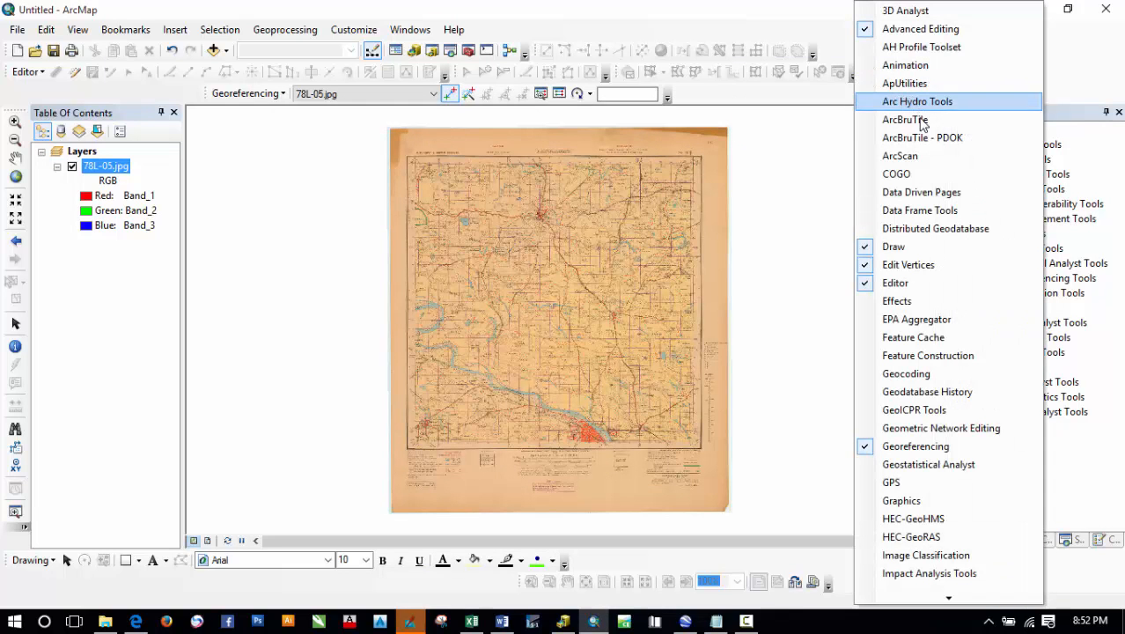
{"action": "left_click", "coordinate": [919, 120]}
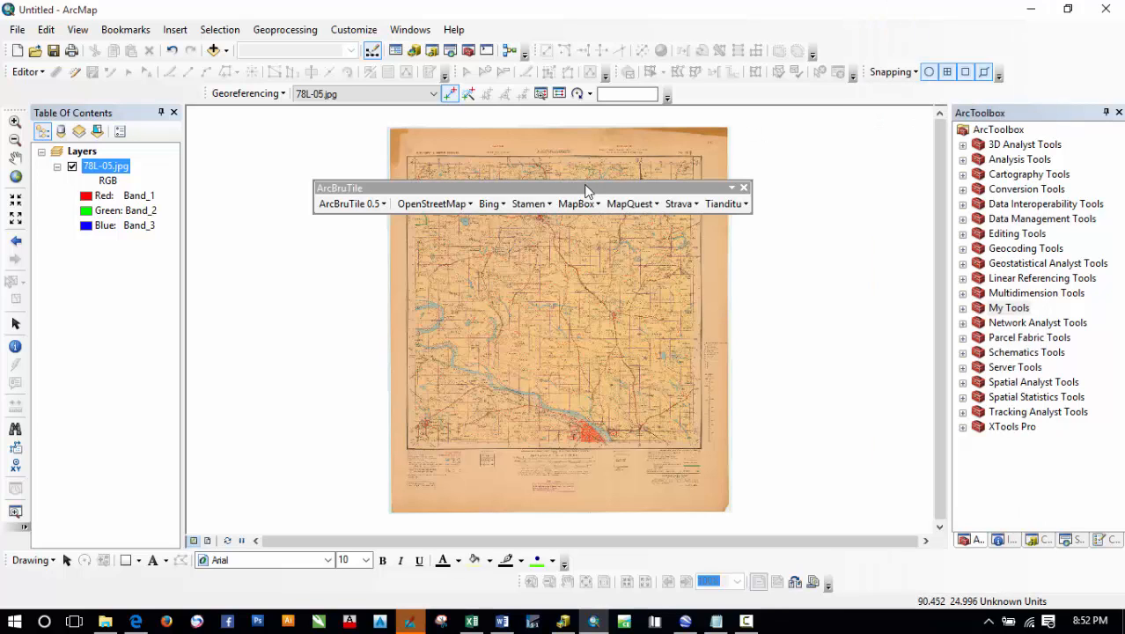
{"action": "left_click", "coordinate": [490, 203]}
{"action": "left_click", "coordinate": [524, 257]}
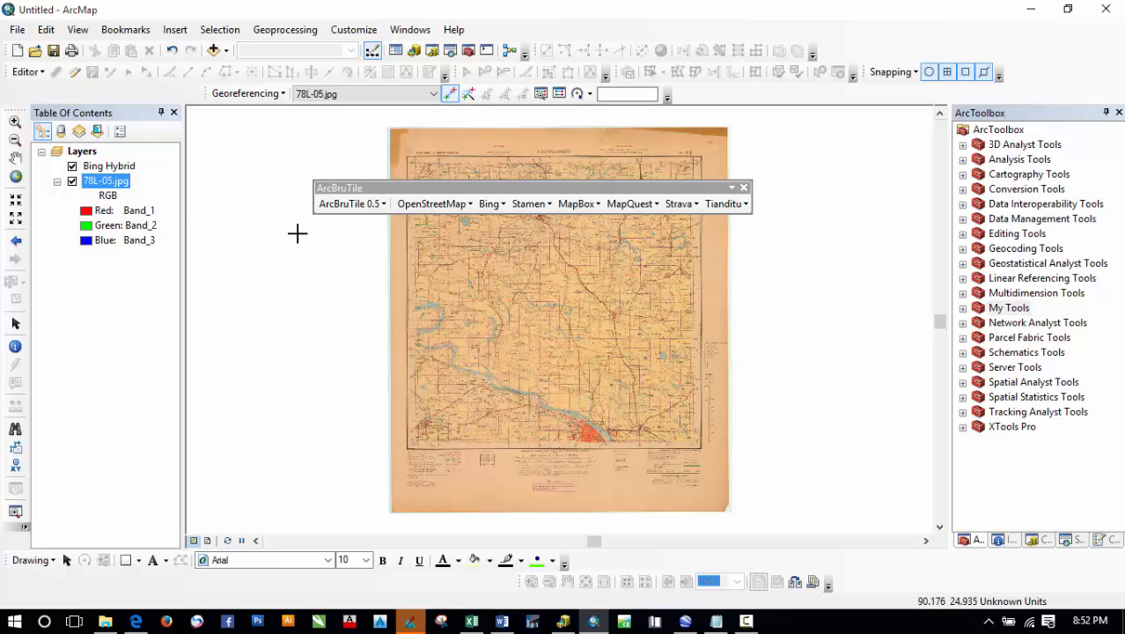
{"action": "left_click_drag", "start_coordinate": [107, 167], "coordinate": [77, 247]}
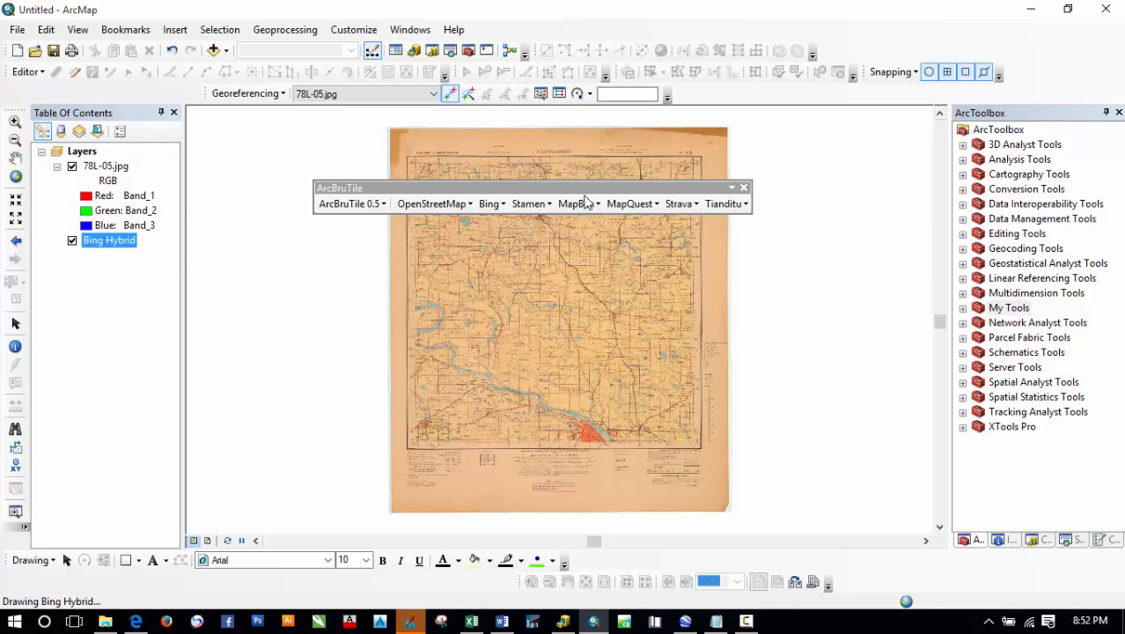
{"action": "left_click_drag", "start_coordinate": [632, 187], "coordinate": [634, 111]}
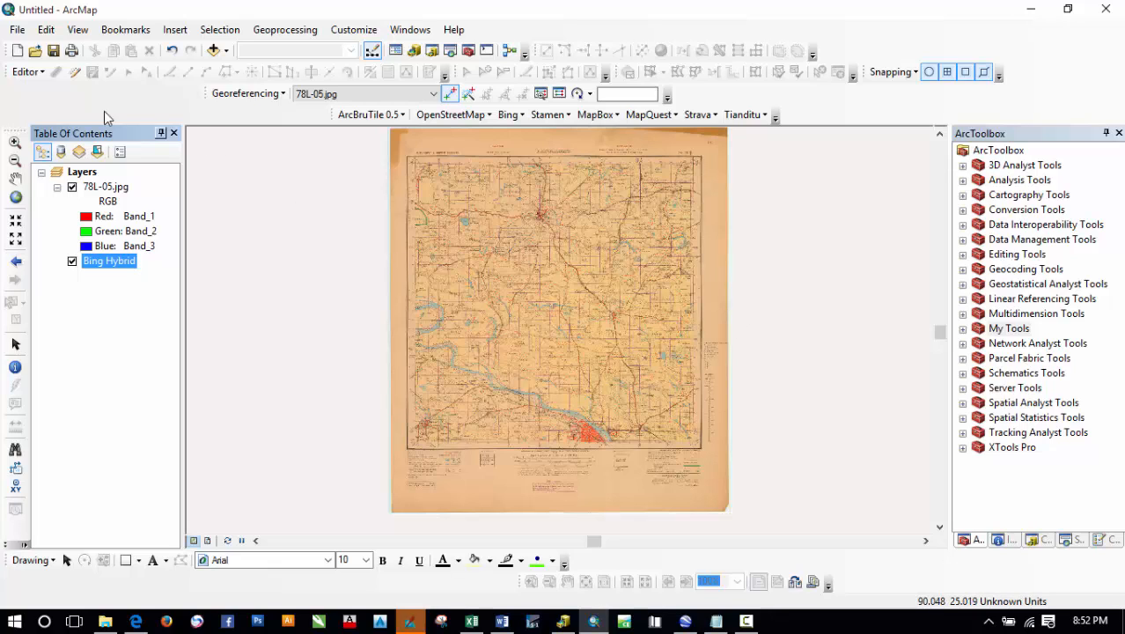
Step: Hide and reshow 78L-05.jpg to compare it with the basemap, and remove the Bing Hybrid layer
{"action": "left_click", "coordinate": [15, 345]}
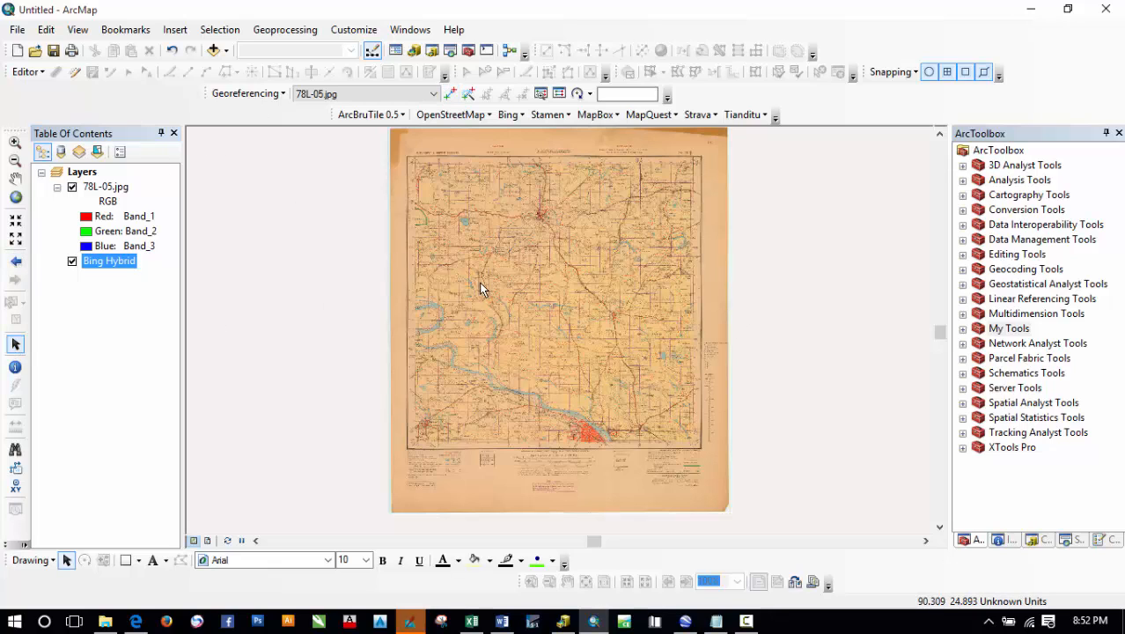
{"action": "left_click_drag", "start_coordinate": [480, 284], "coordinate": [473, 301]}
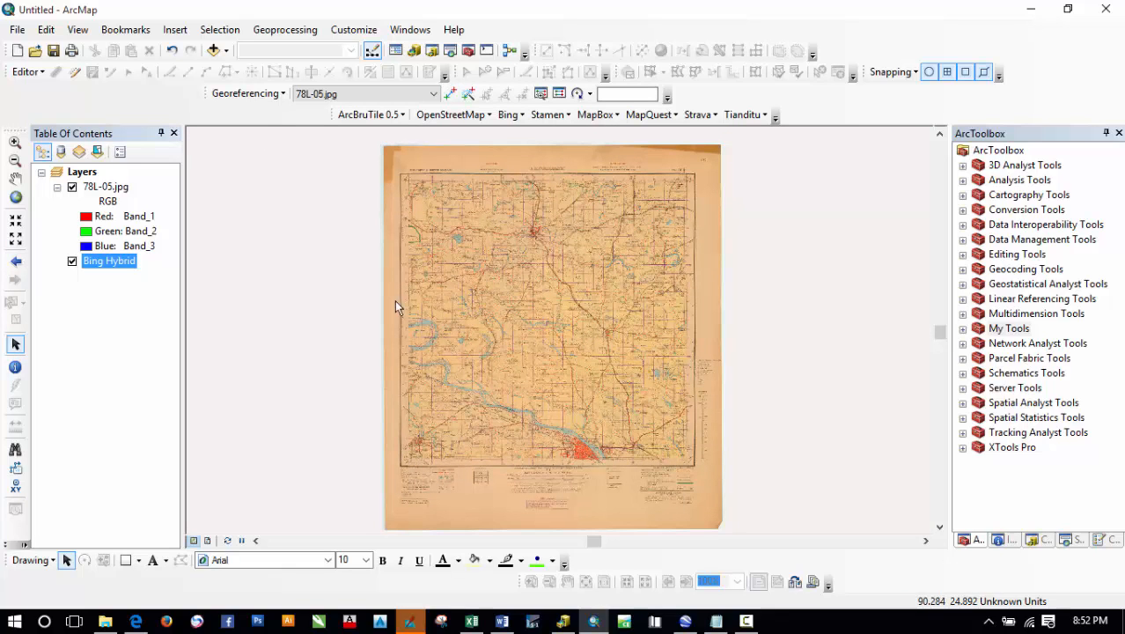
{"action": "left_click", "coordinate": [73, 186]}
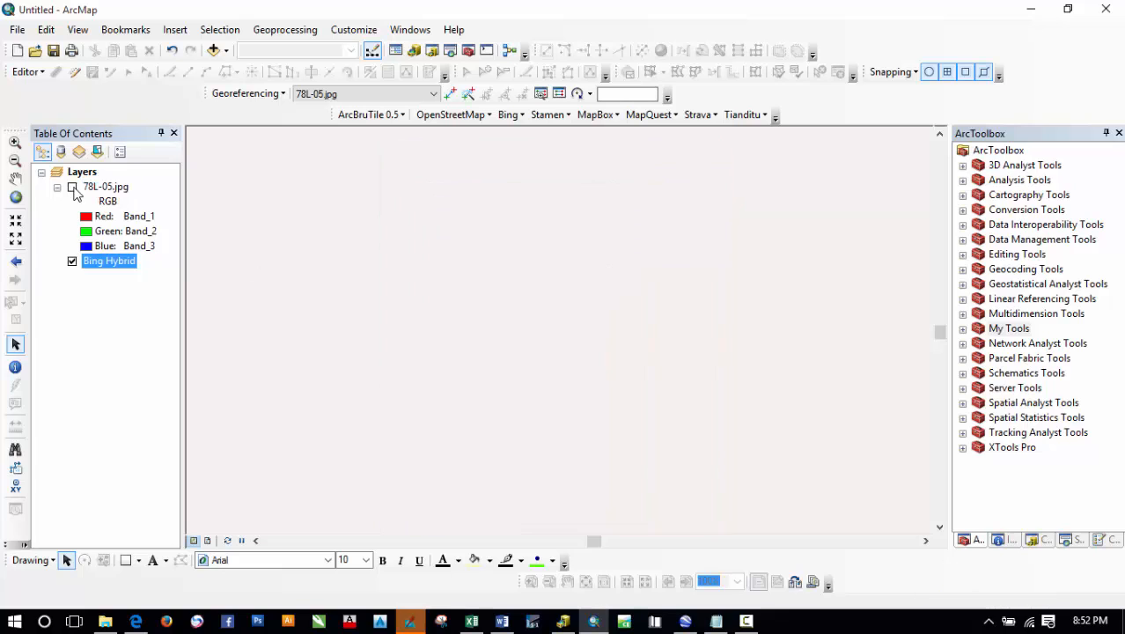
{"action": "left_click", "coordinate": [72, 187]}
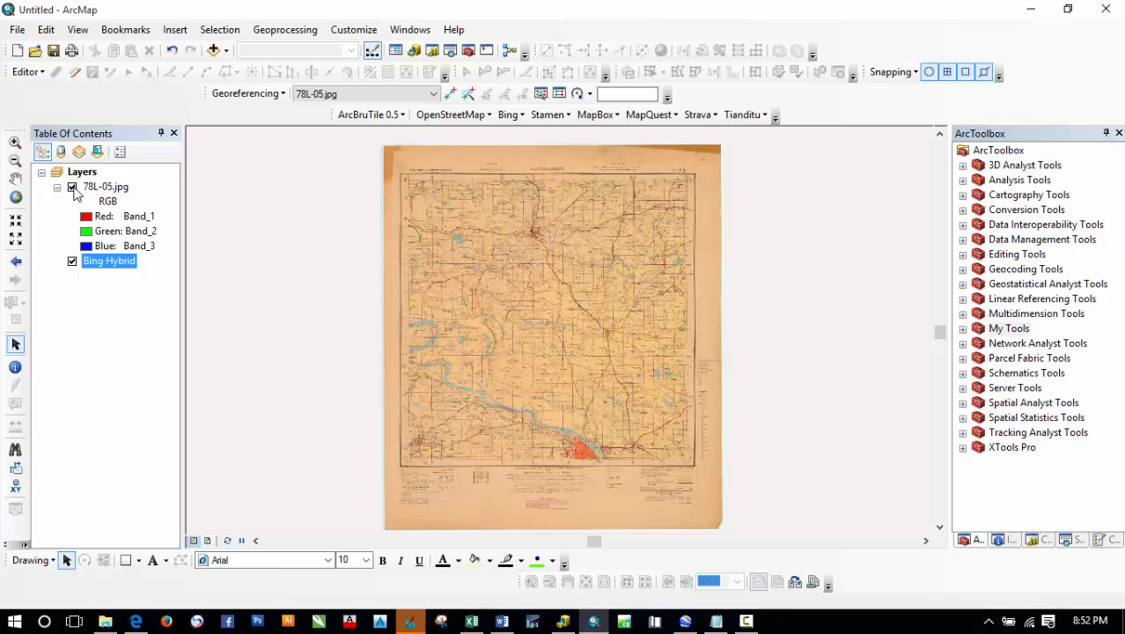
{"action": "right_click", "coordinate": [132, 260]}
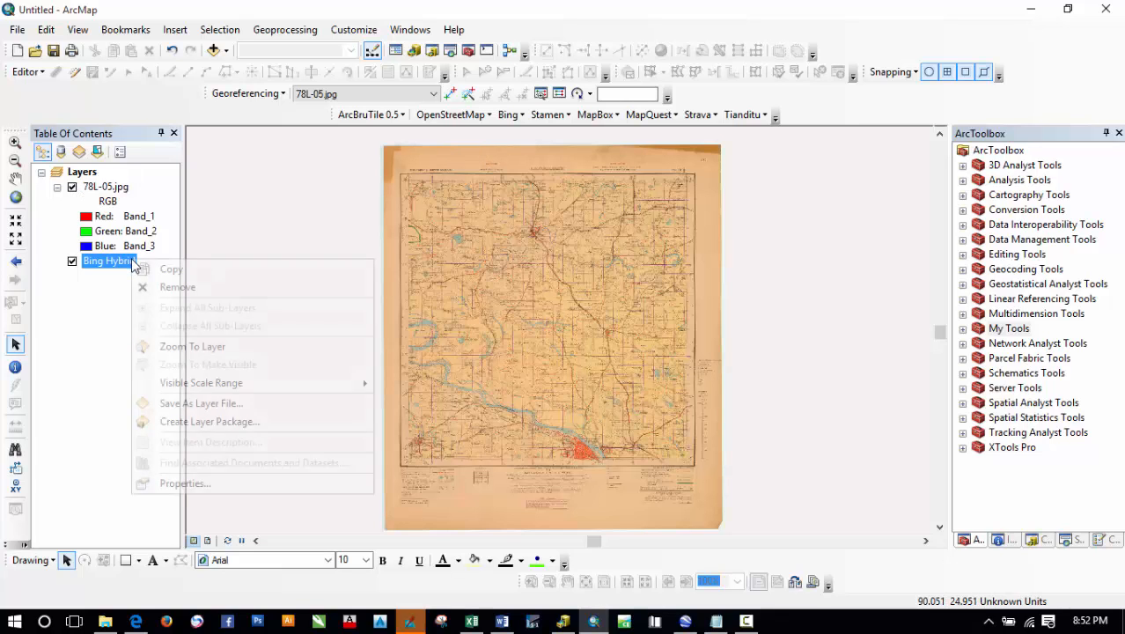
{"action": "left_click", "coordinate": [162, 284]}
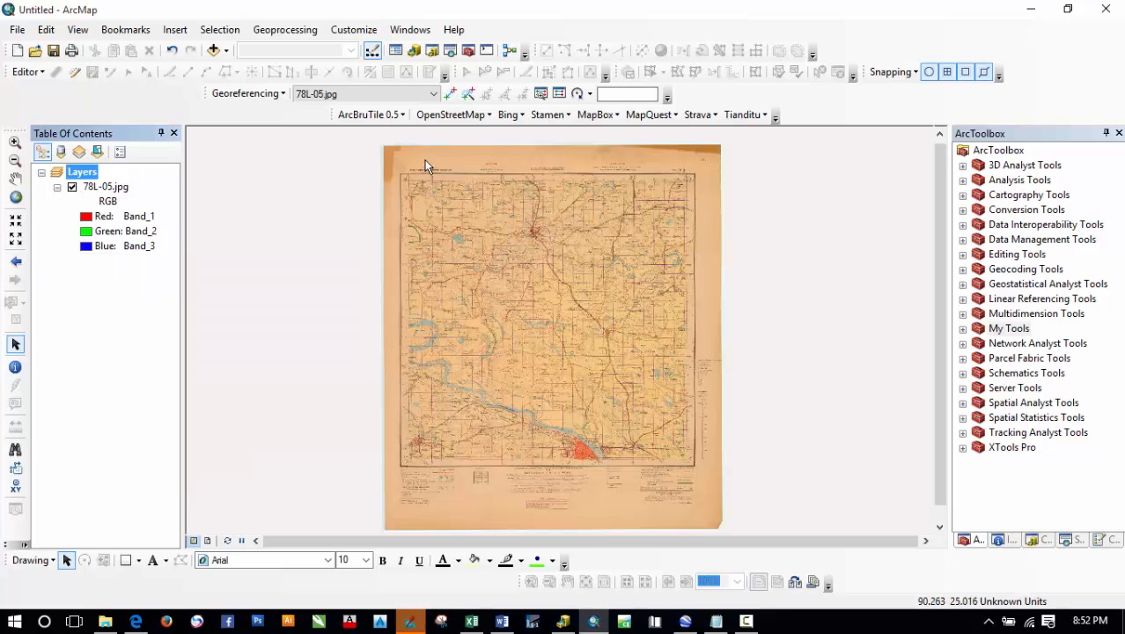
Step: Try to add an OpenStreetMap basemap through ArcBruTile, and remove that layer again
{"action": "left_click", "coordinate": [454, 114]}
{"action": "left_click", "coordinate": [461, 132]}
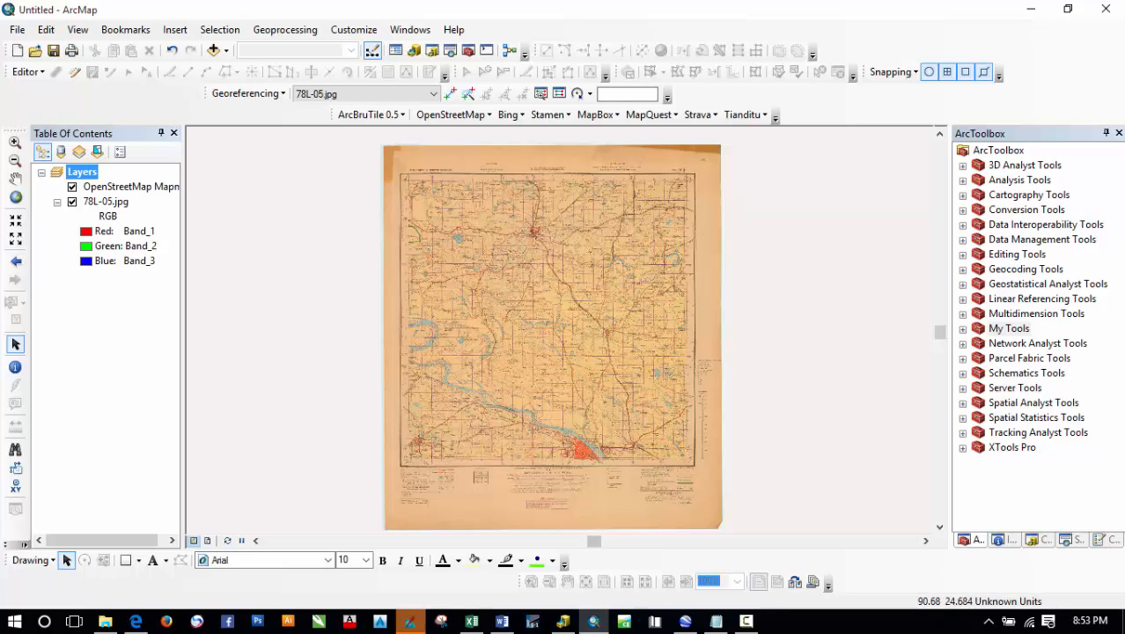
{"action": "left_click", "coordinate": [989, 621]}
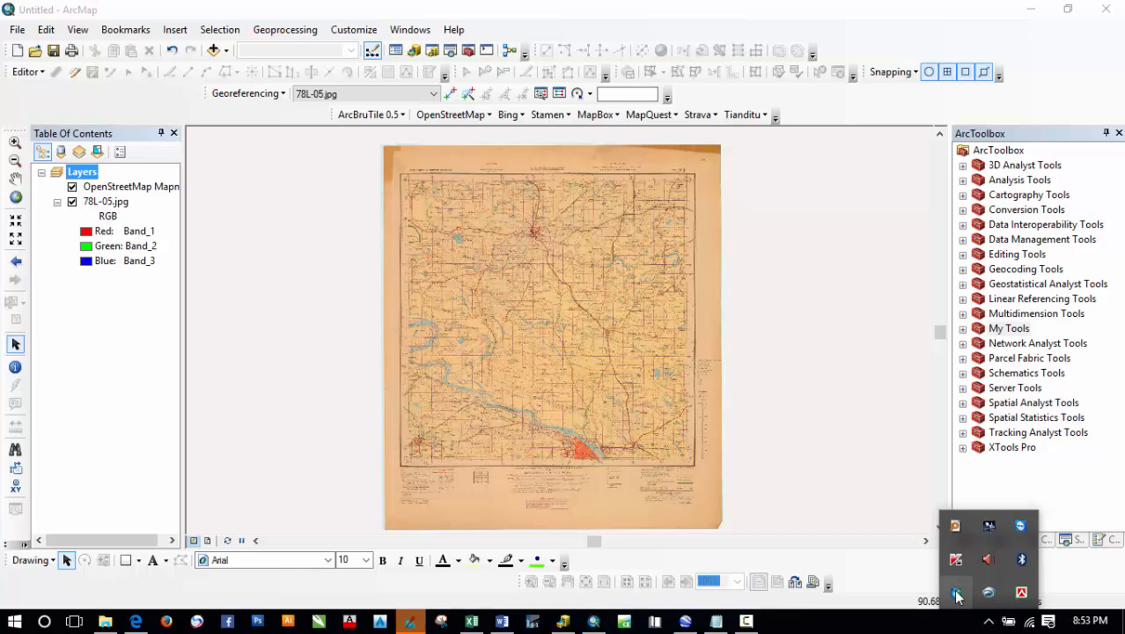
{"action": "left_click", "coordinate": [949, 620]}
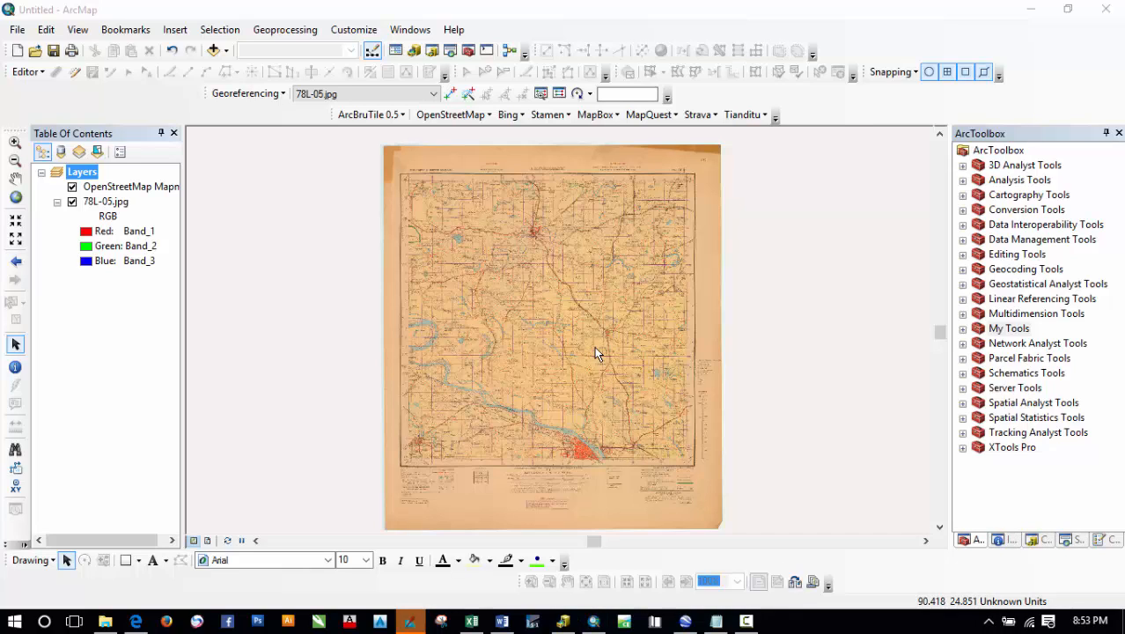
{"action": "right_click", "coordinate": [166, 187]}
{"action": "key", "text": "Escape"}
{"action": "key", "text": "Delete"}
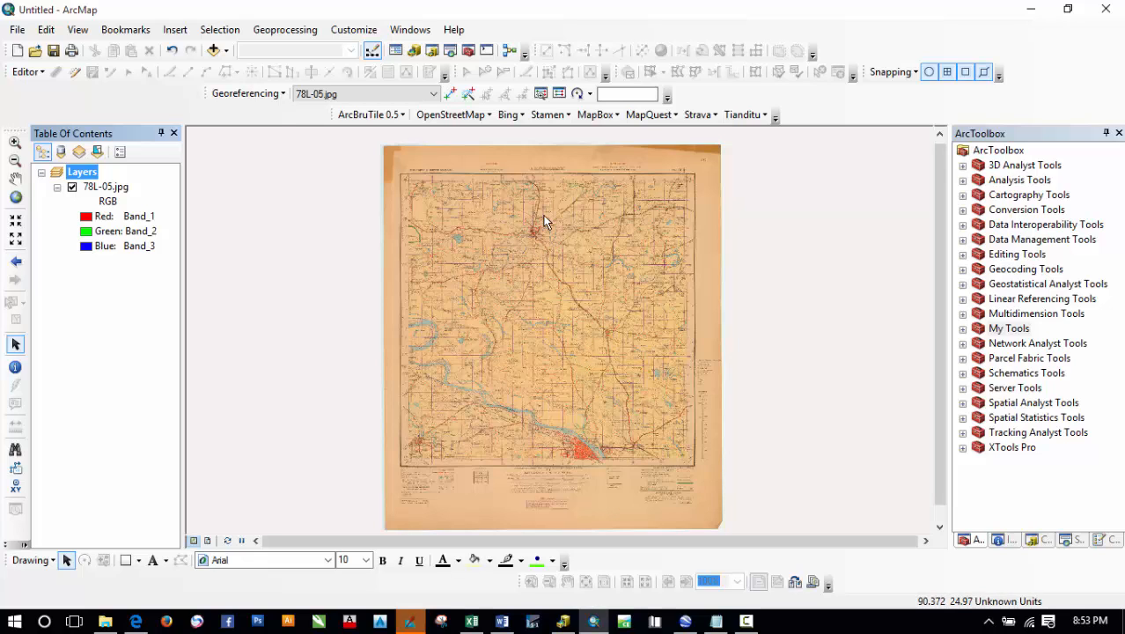
Step: Set the data frame's coordinate system to the geographic coordinate system WGS 1984
{"action": "scroll", "coordinate": [509, 413], "scroll_direction": "down", "scroll_amount": 3}
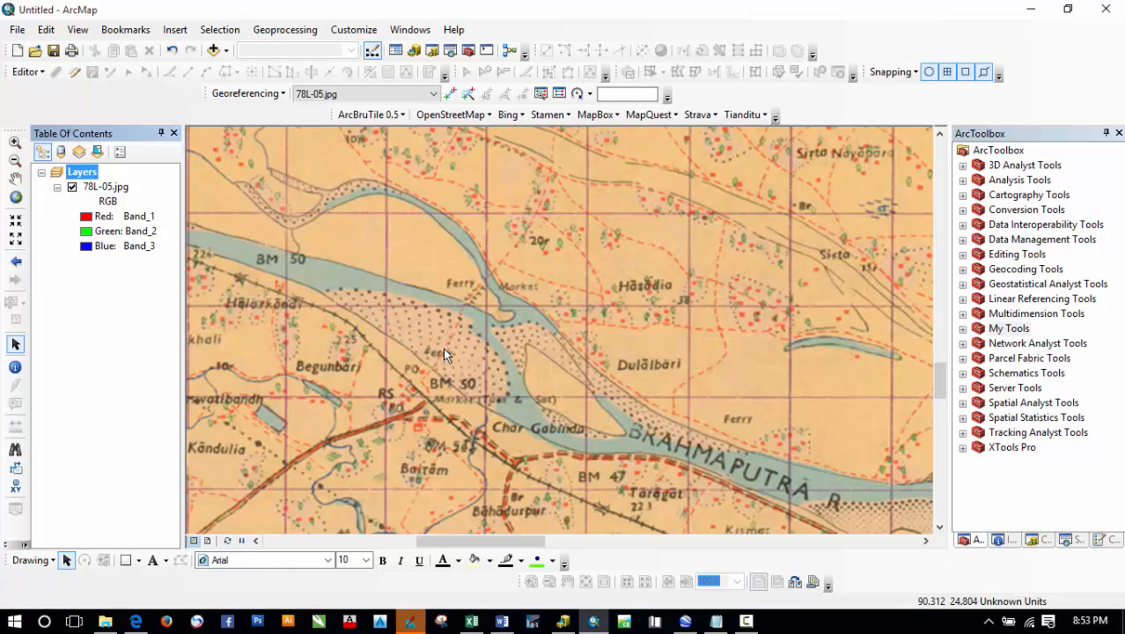
{"action": "left_click_drag", "start_coordinate": [365, 298], "coordinate": [448, 307]}
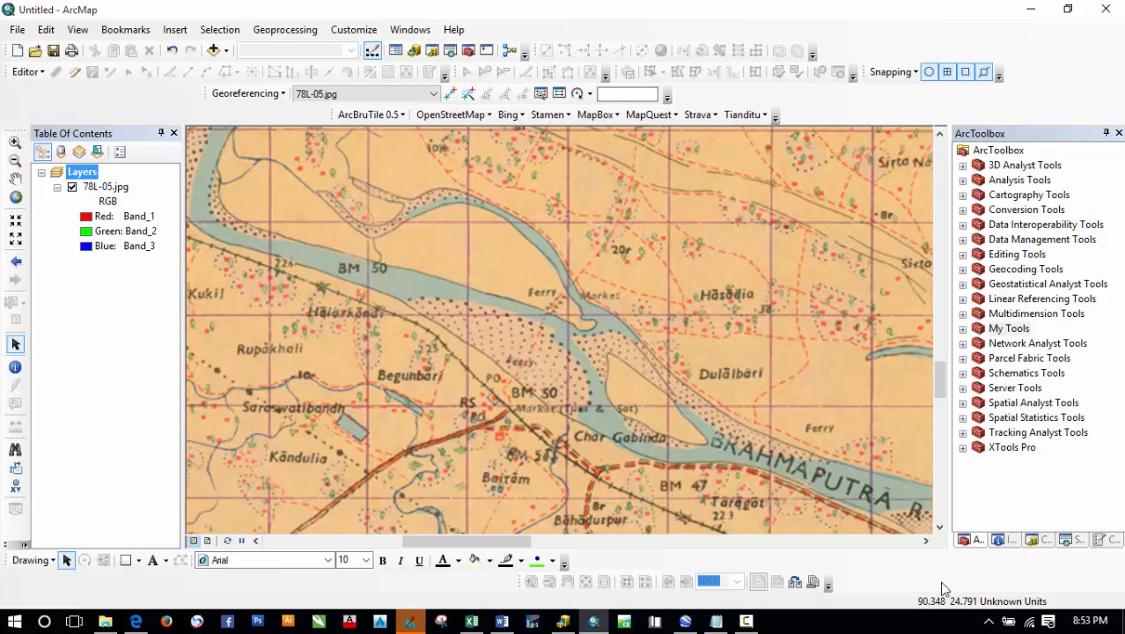
{"action": "right_click", "coordinate": [402, 295]}
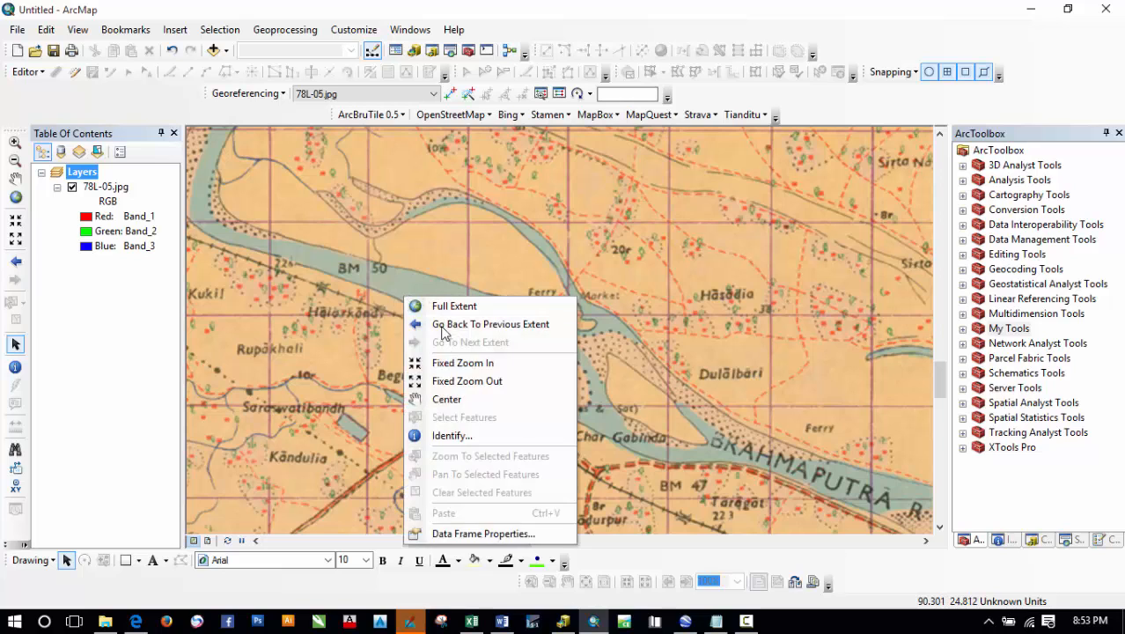
{"action": "left_click", "coordinate": [484, 532]}
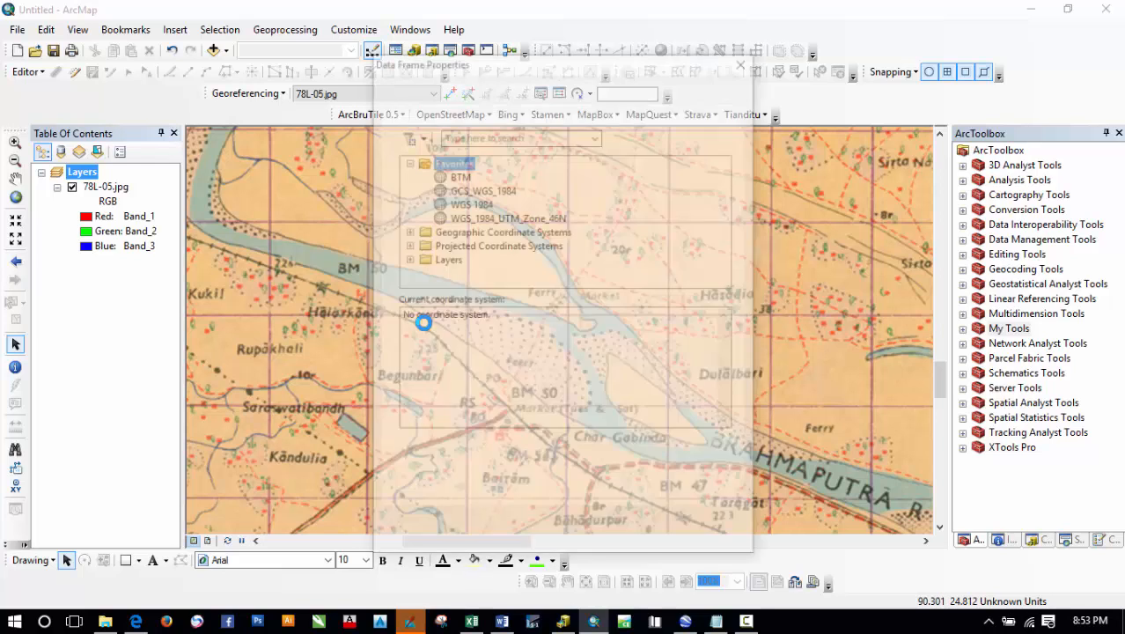
{"action": "left_click", "coordinate": [472, 203]}
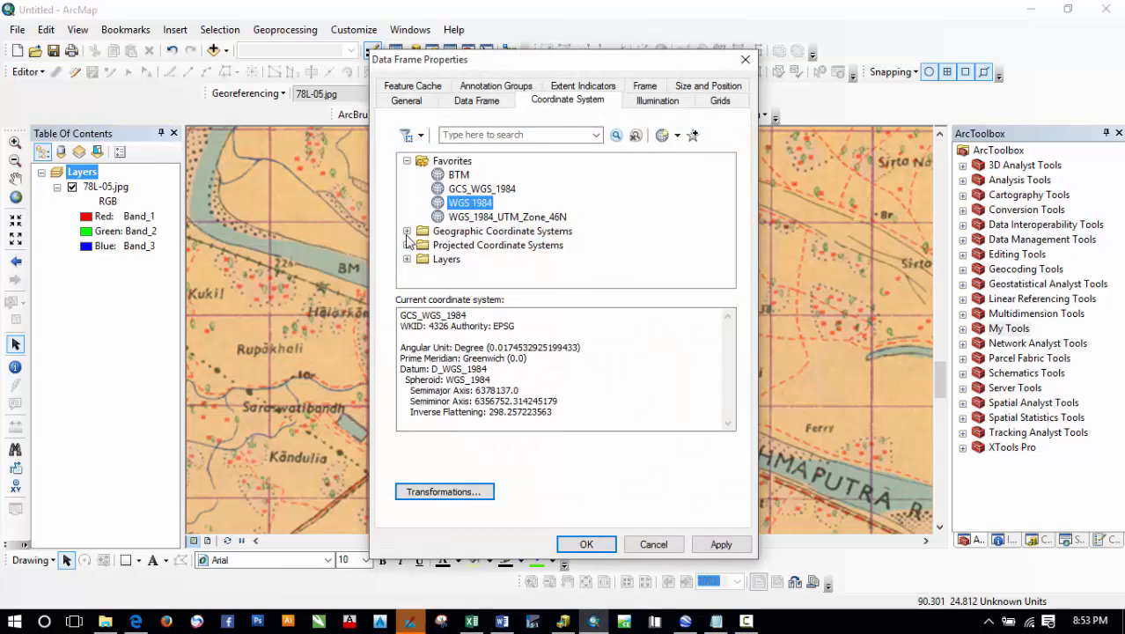
{"action": "left_click", "coordinate": [407, 231]}
{"action": "scroll", "coordinate": [489, 243], "scroll_direction": "down", "scroll_amount": 3}
{"action": "double_click", "coordinate": [465, 245]}
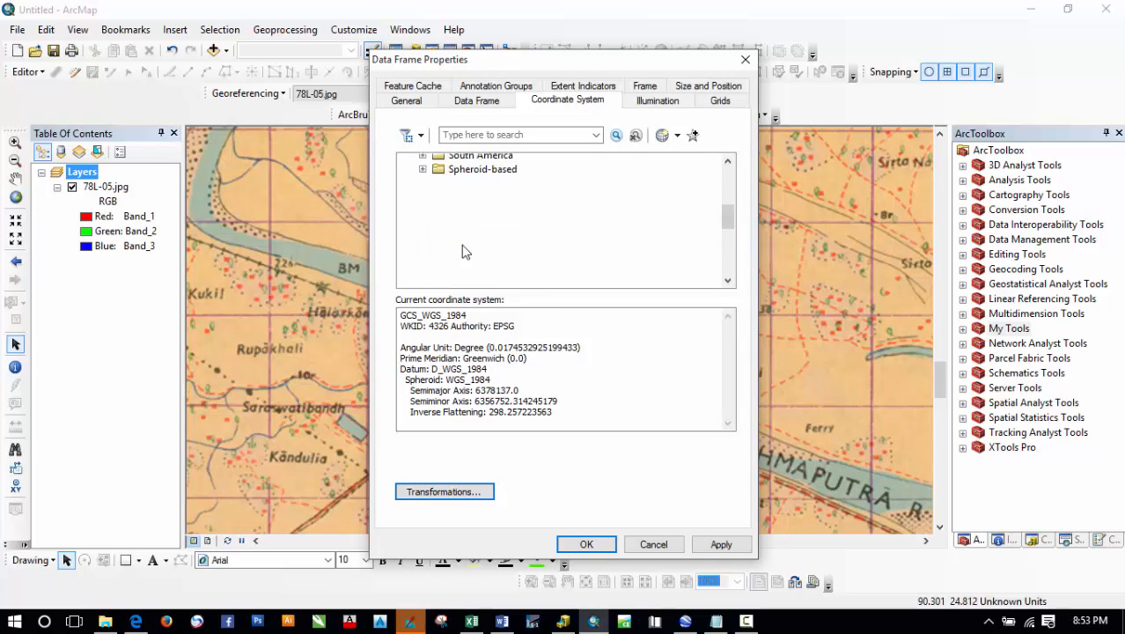
{"action": "scroll", "coordinate": [493, 251], "scroll_direction": "down", "scroll_amount": 5}
{"action": "left_click", "coordinate": [498, 247]}
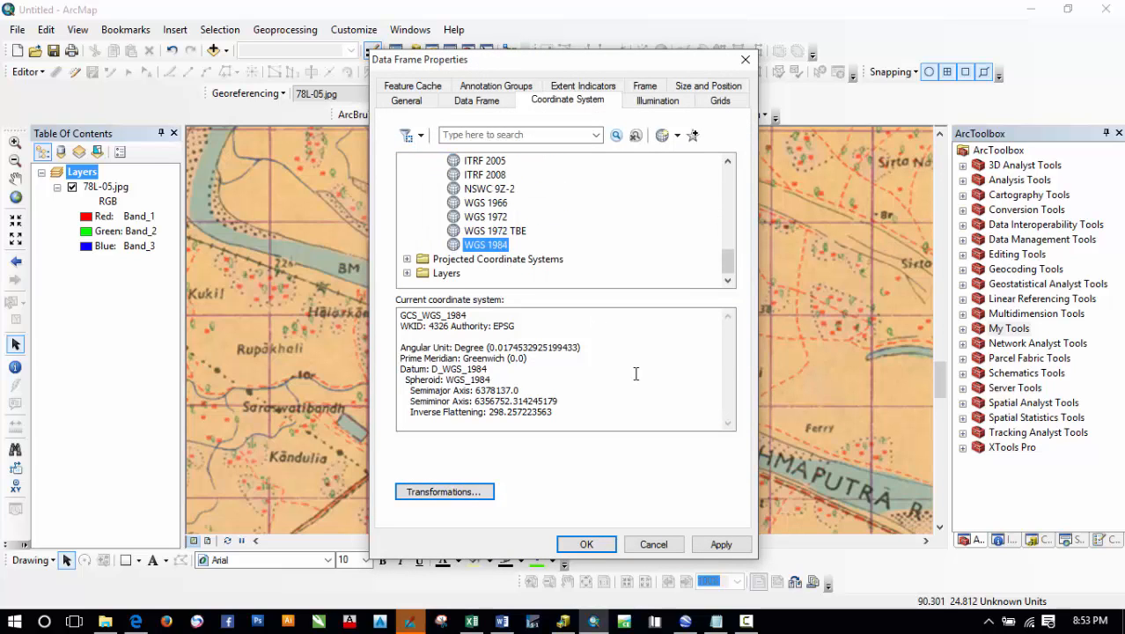
{"action": "left_click", "coordinate": [584, 543]}
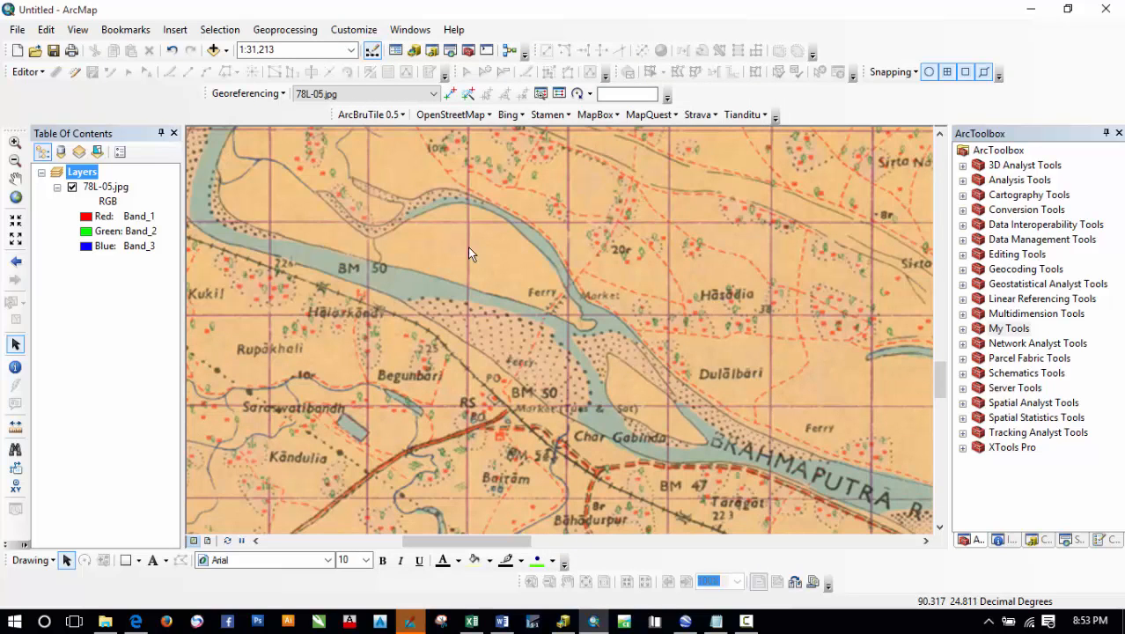
Step: Measure across the river near BM 50 with the distance units set to meters, and close the measurement
{"action": "left_click", "coordinate": [15, 427]}
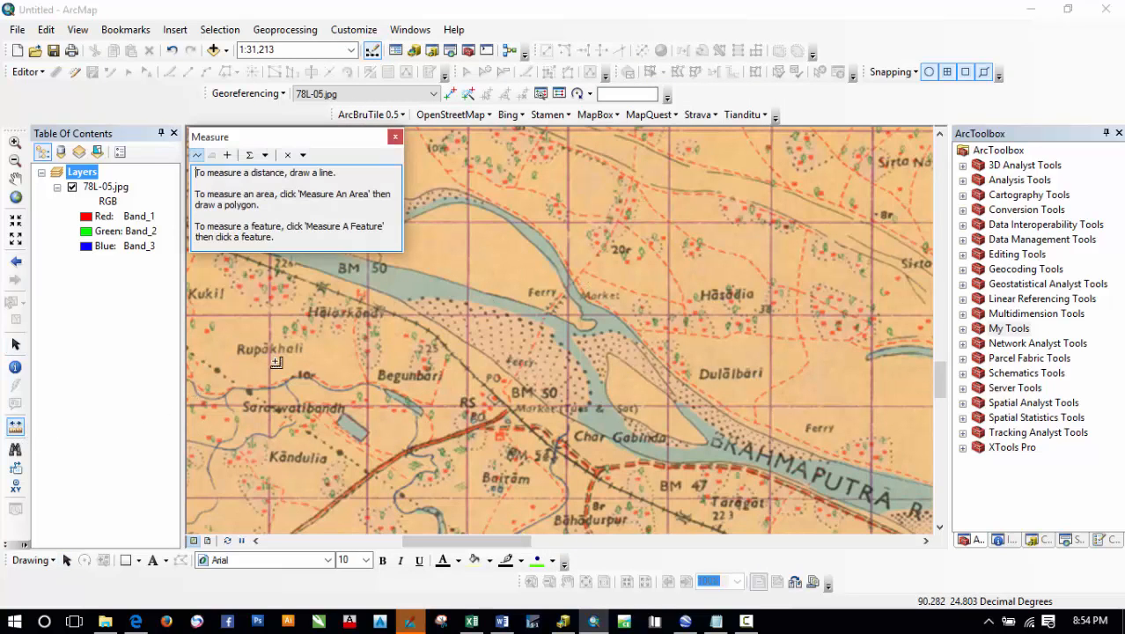
{"action": "left_click", "coordinate": [392, 299]}
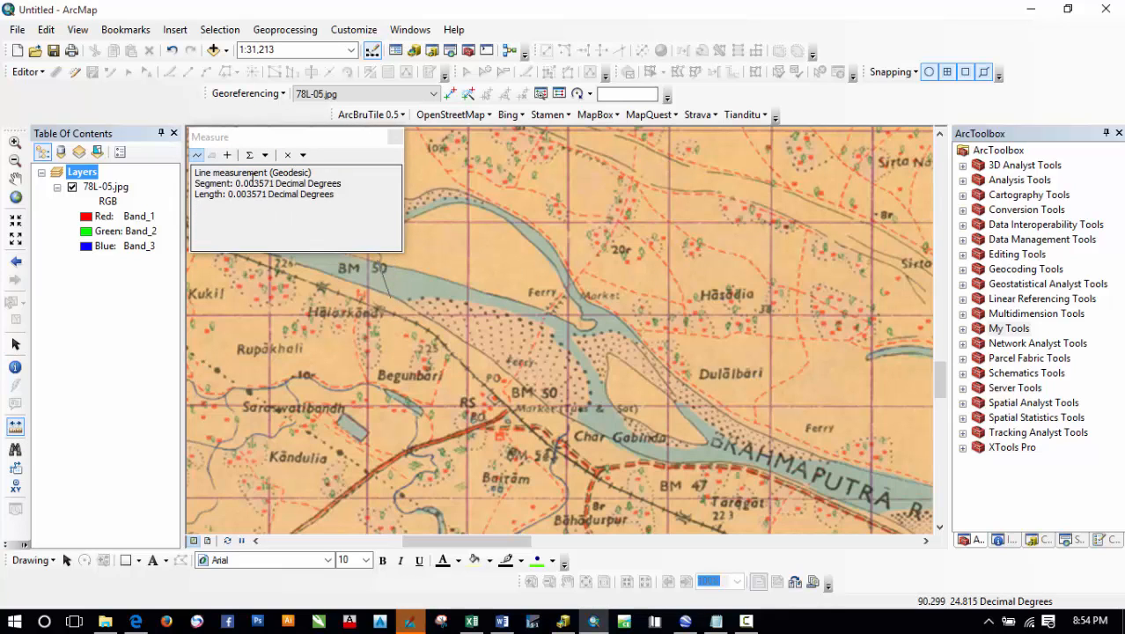
{"action": "left_click", "coordinate": [265, 155]}
{"action": "mouse_move", "coordinate": [288, 177]}
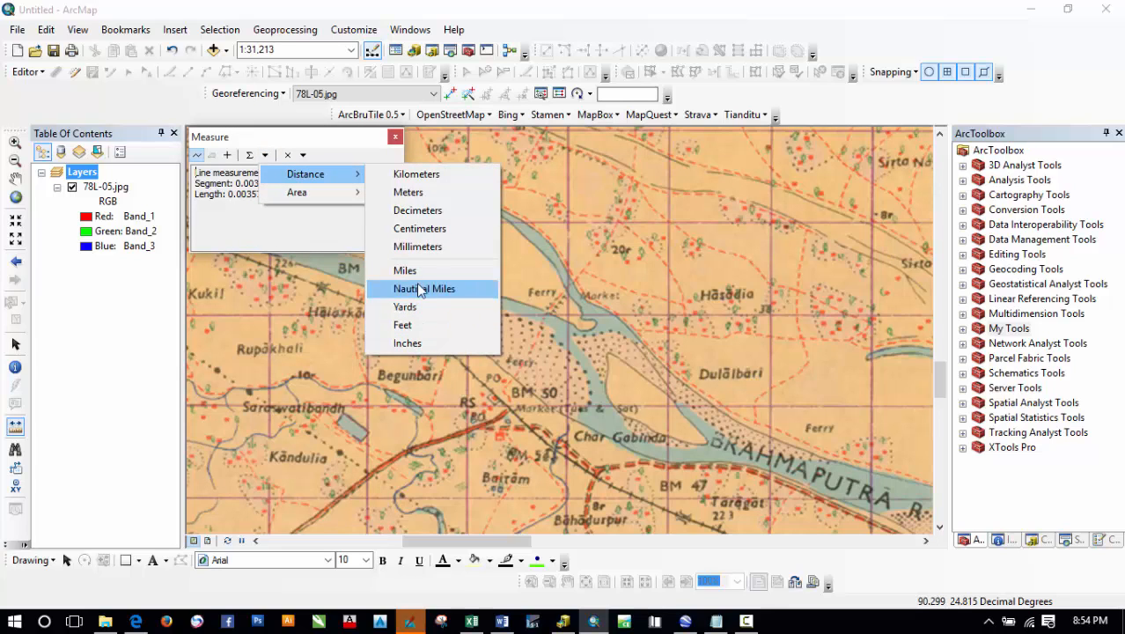
{"action": "left_click", "coordinate": [414, 193]}
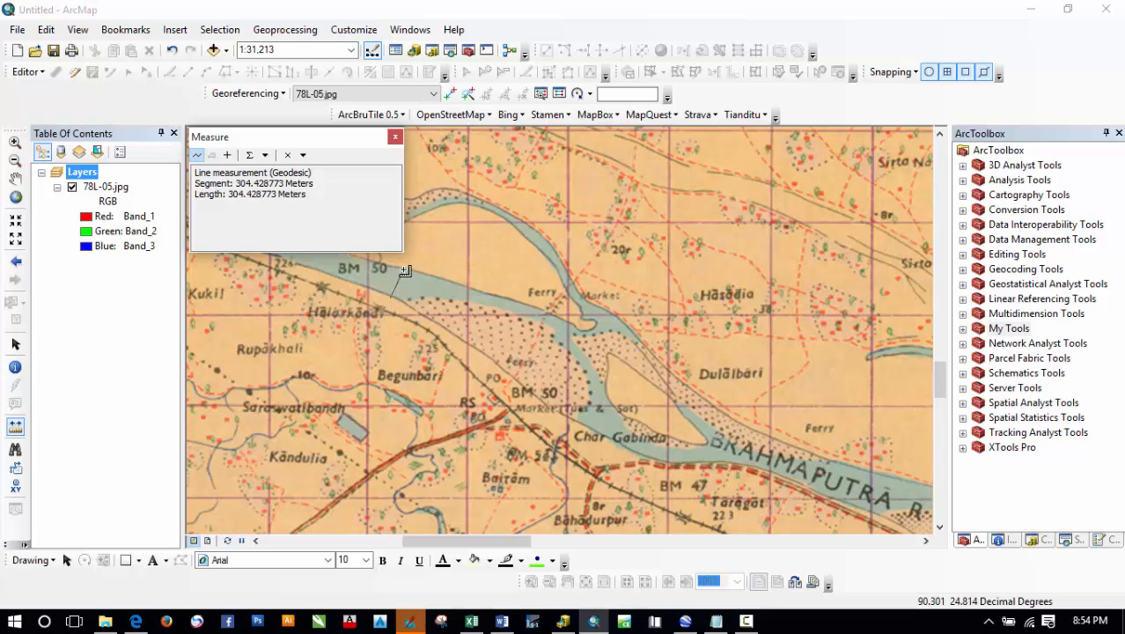
{"action": "left_click", "coordinate": [396, 137]}
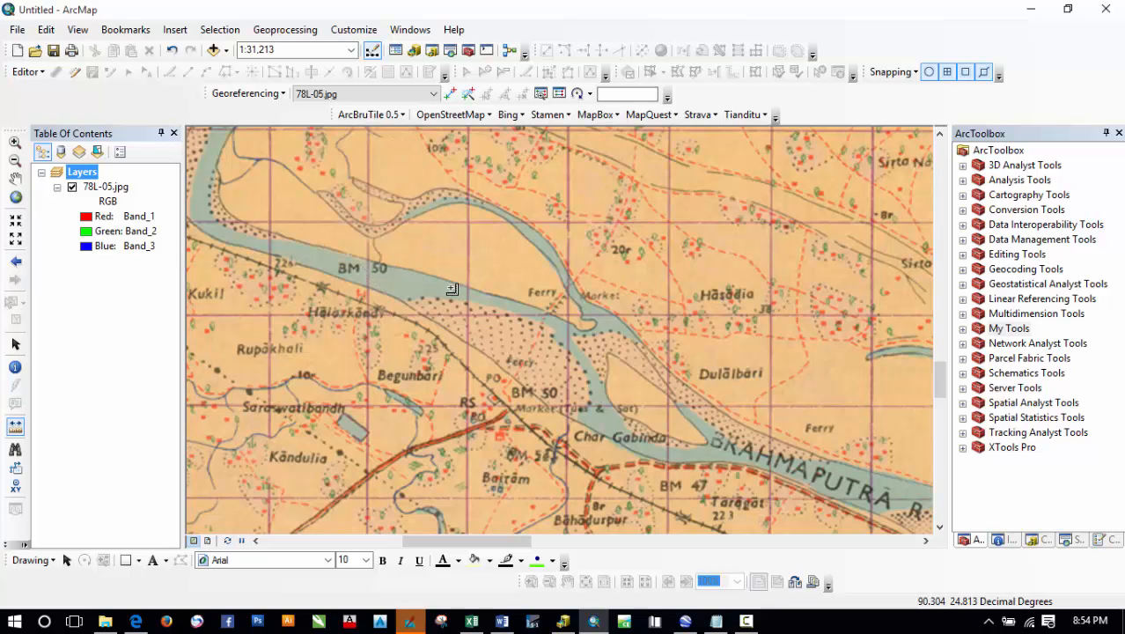